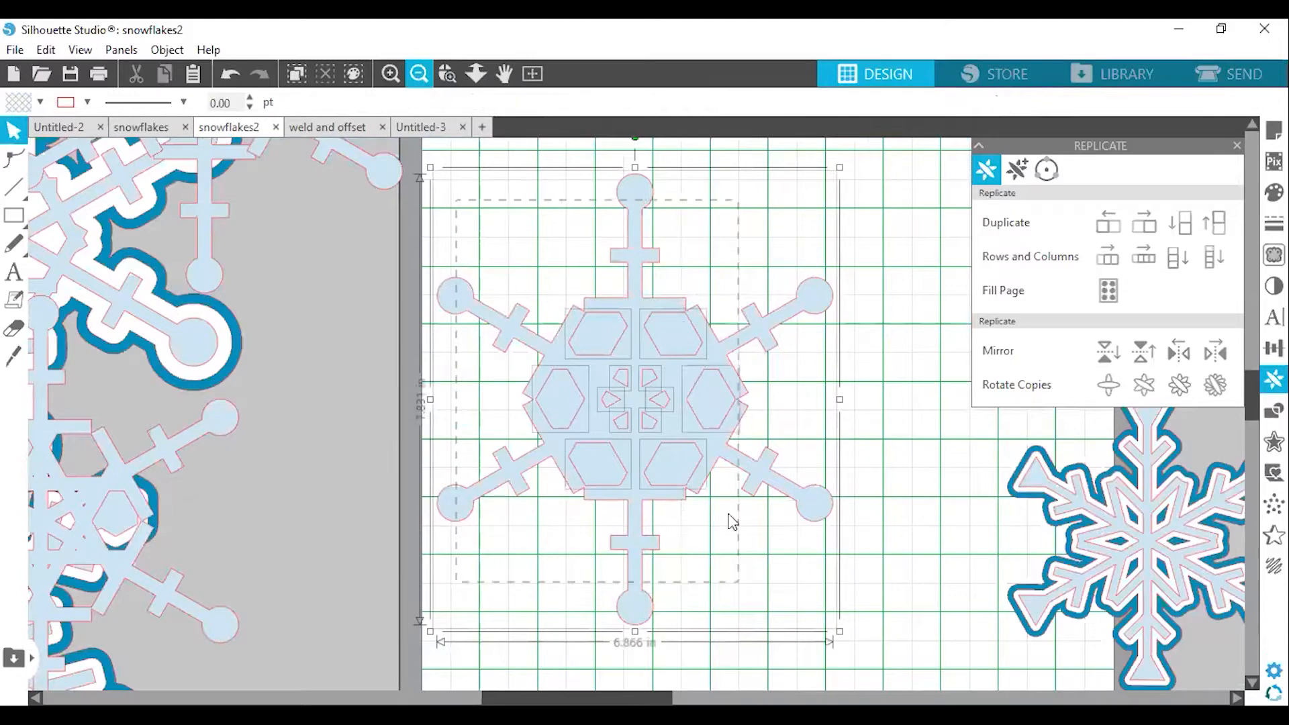
- Weld the selected snowflake pieces together and create a 0.150 in offset with rounded corners around the snowflake
right_click(717, 418)
left_click(797, 602)
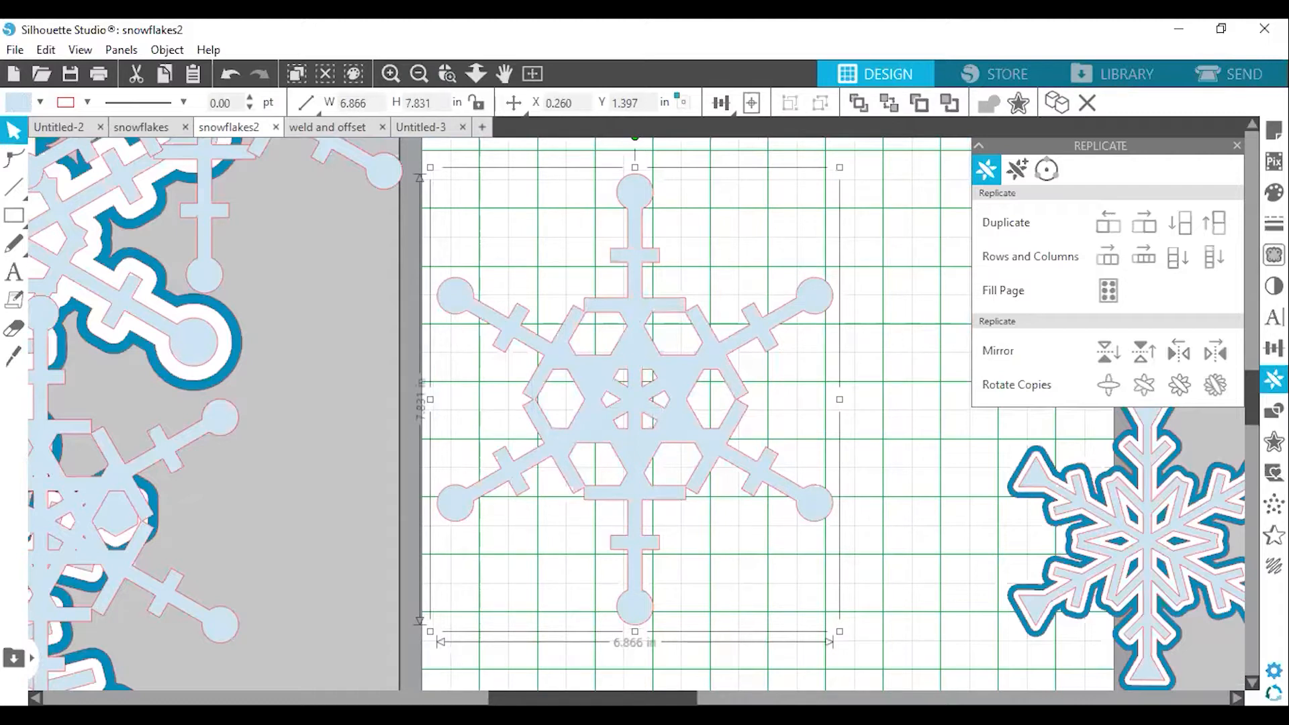
left_click(1023, 193)
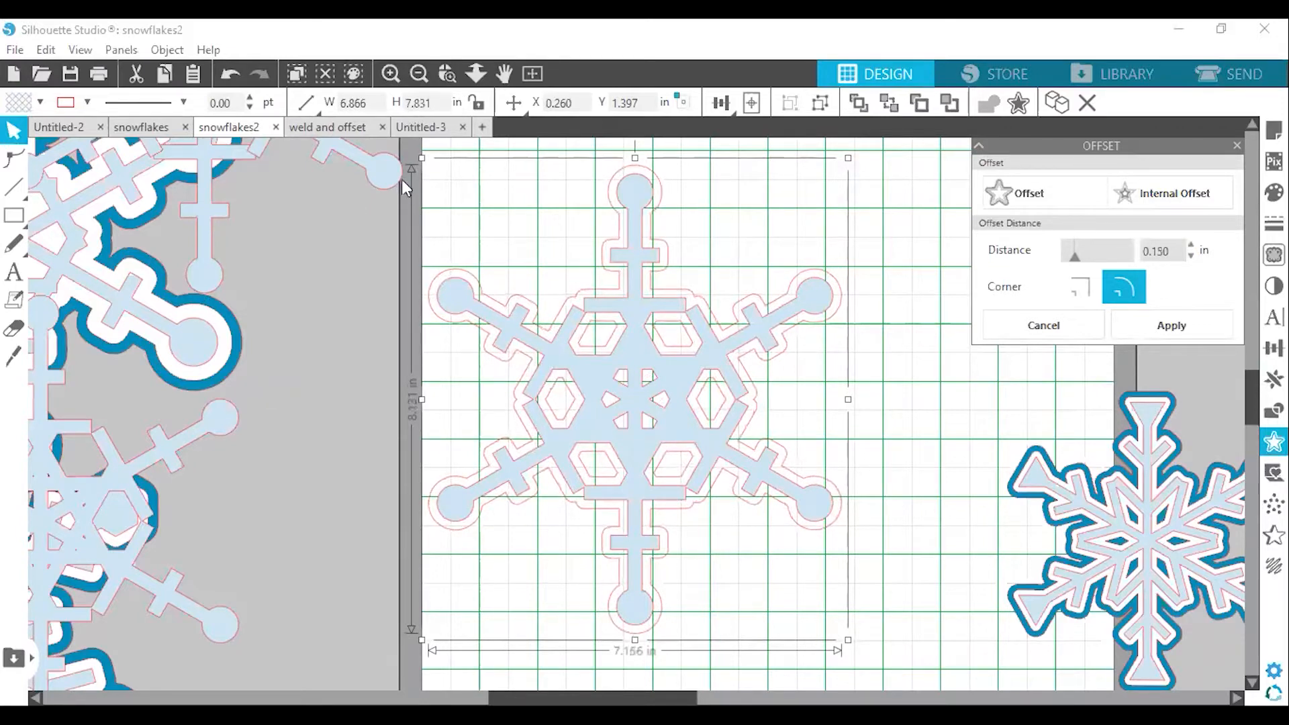
- Copy the arrow-tipped spine left of the snowflakes into a new document and place it near the mat's upper-left area
left_click(419, 74)
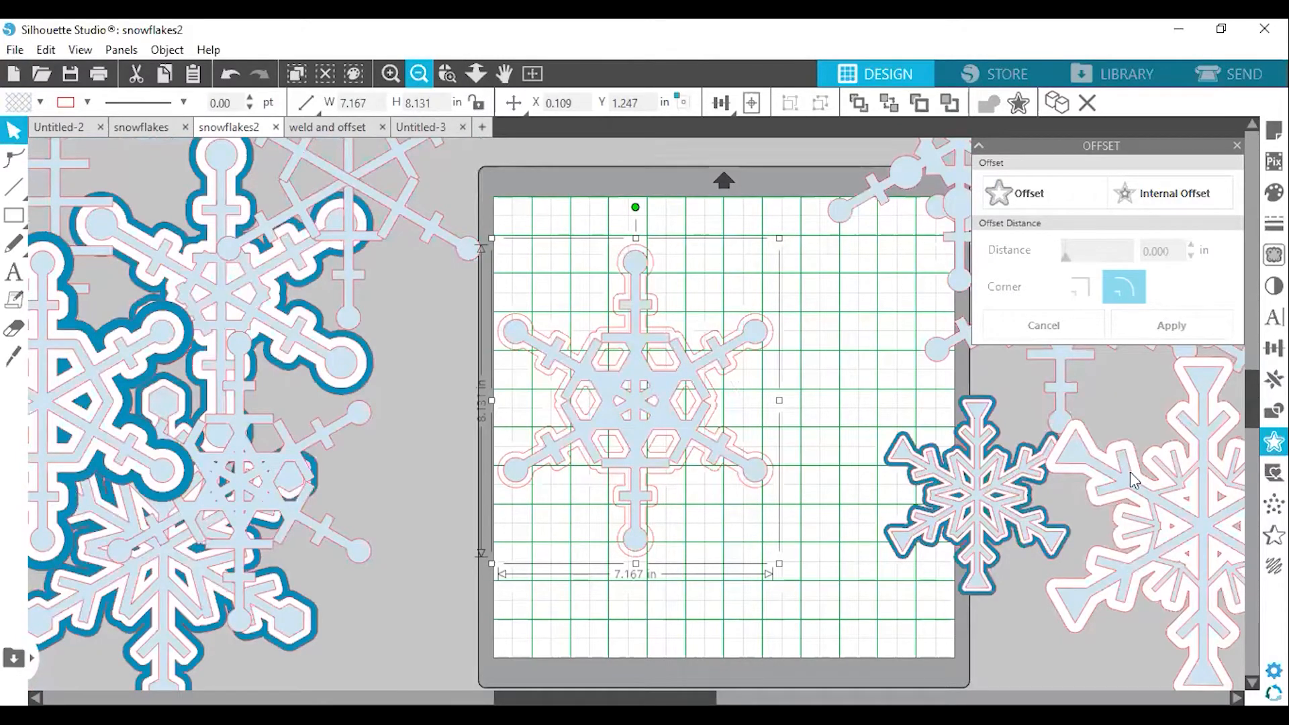
scroll(1051, 446, "down", 1)
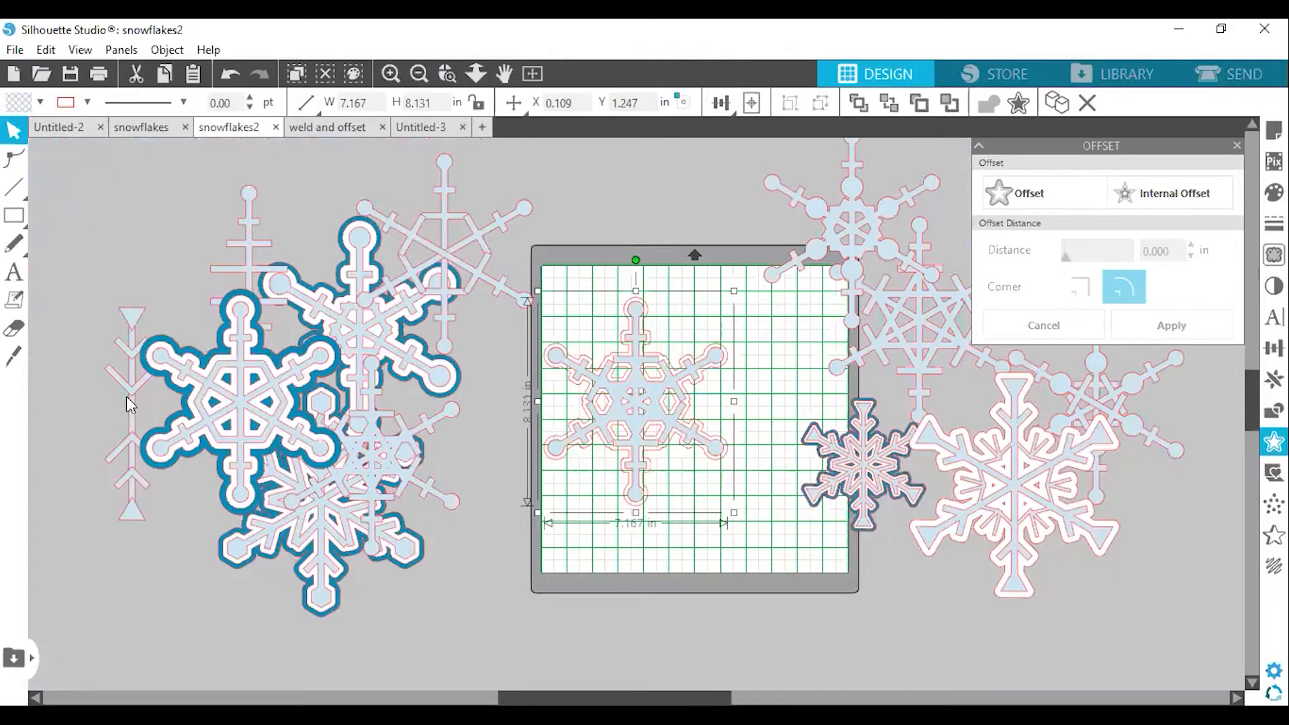
left_click(130, 404)
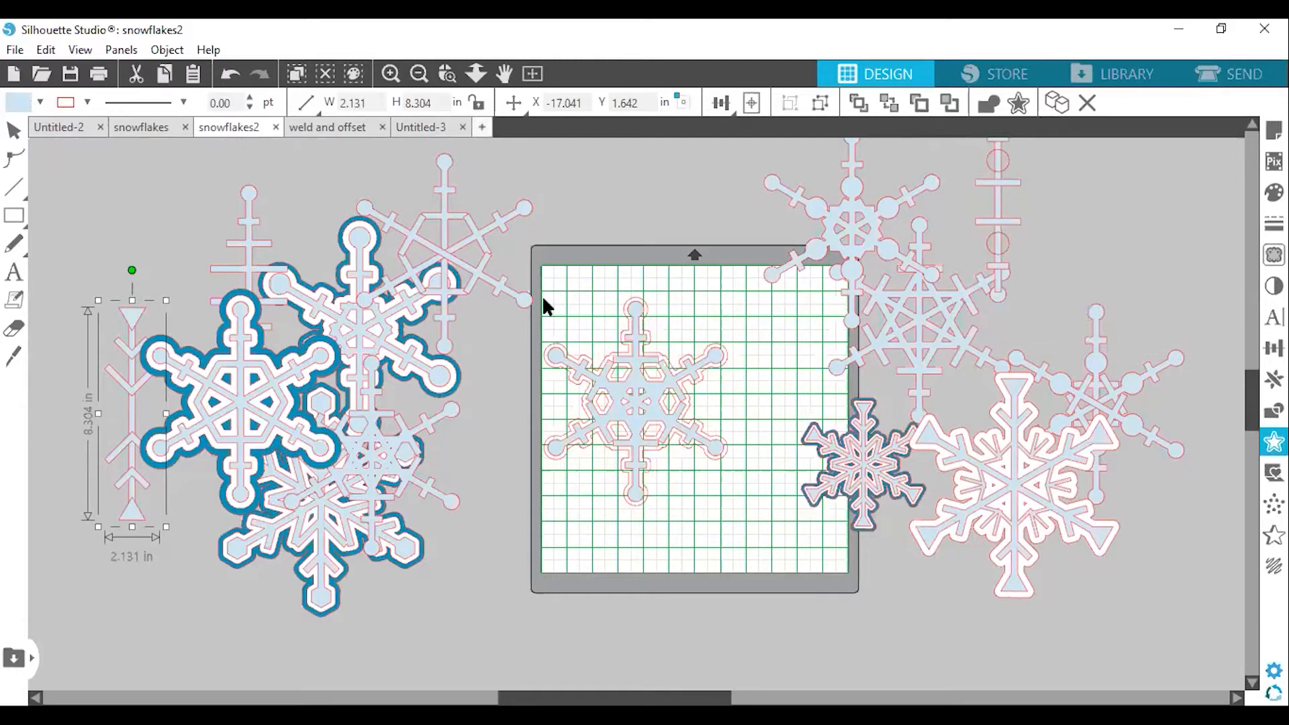
key("ctrl+n")
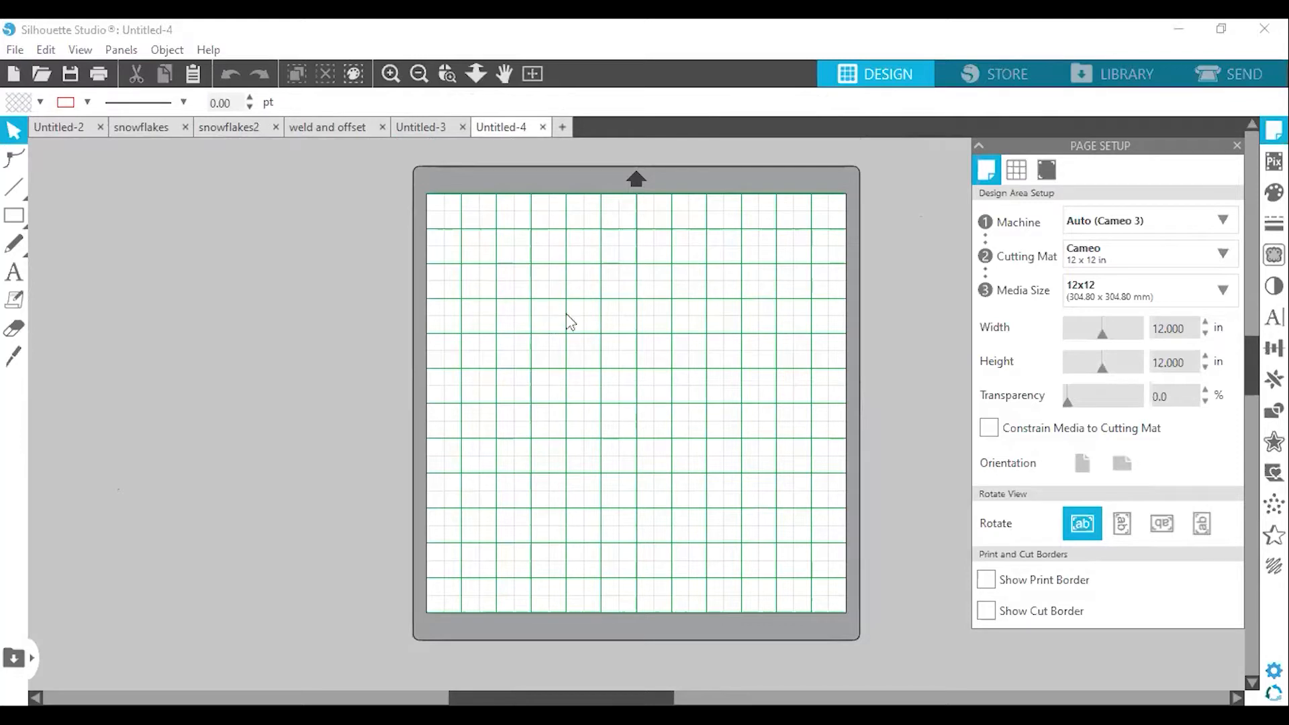
key("ctrl+v")
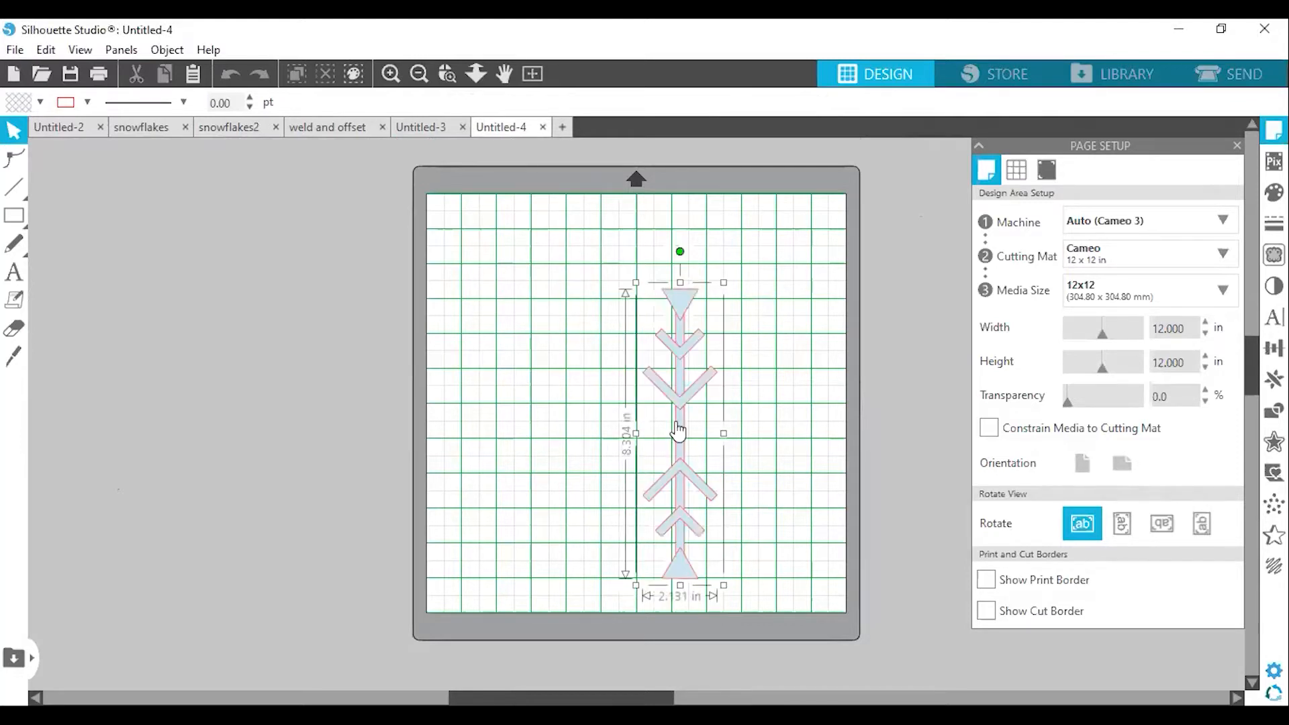
left_click_drag(647, 424, 513, 371)
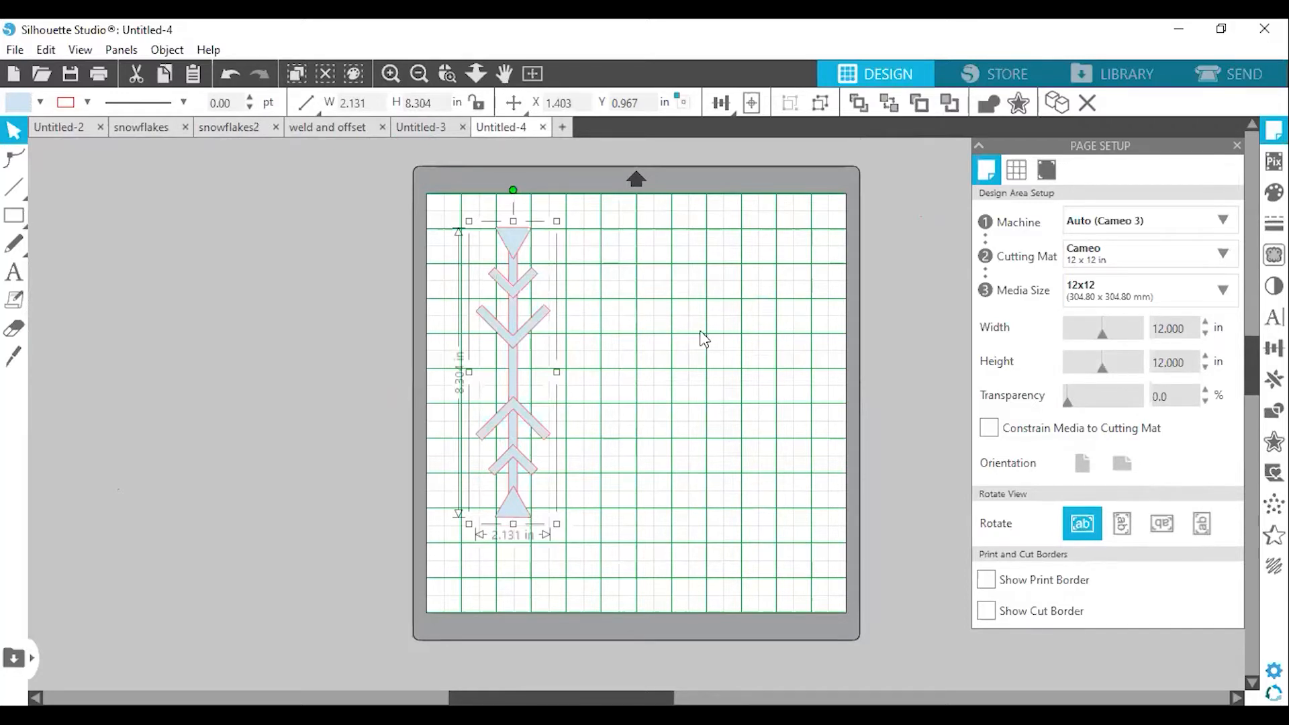
- Draw a thin horizontal rectangle about 2.05 by 0.30 in on the mat beside the arrow-tipped spine
key("r")
left_click_drag(635, 323, 710, 335)
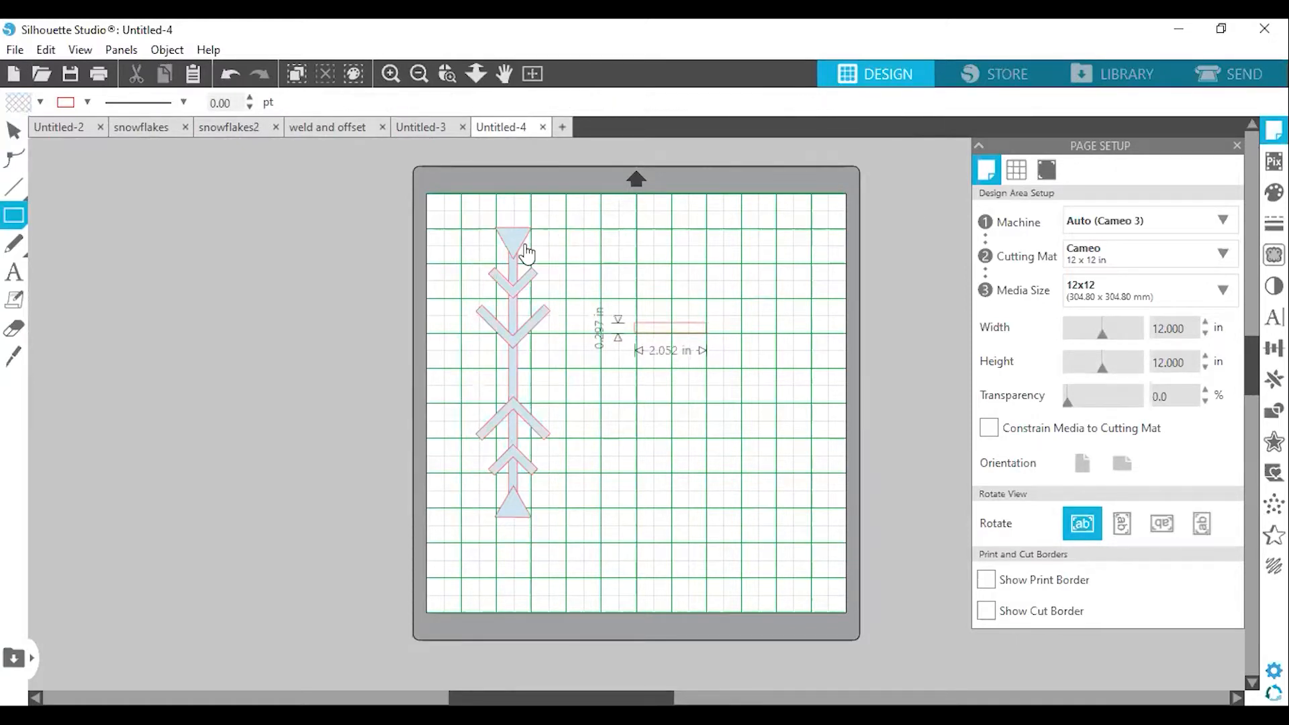
key("v")
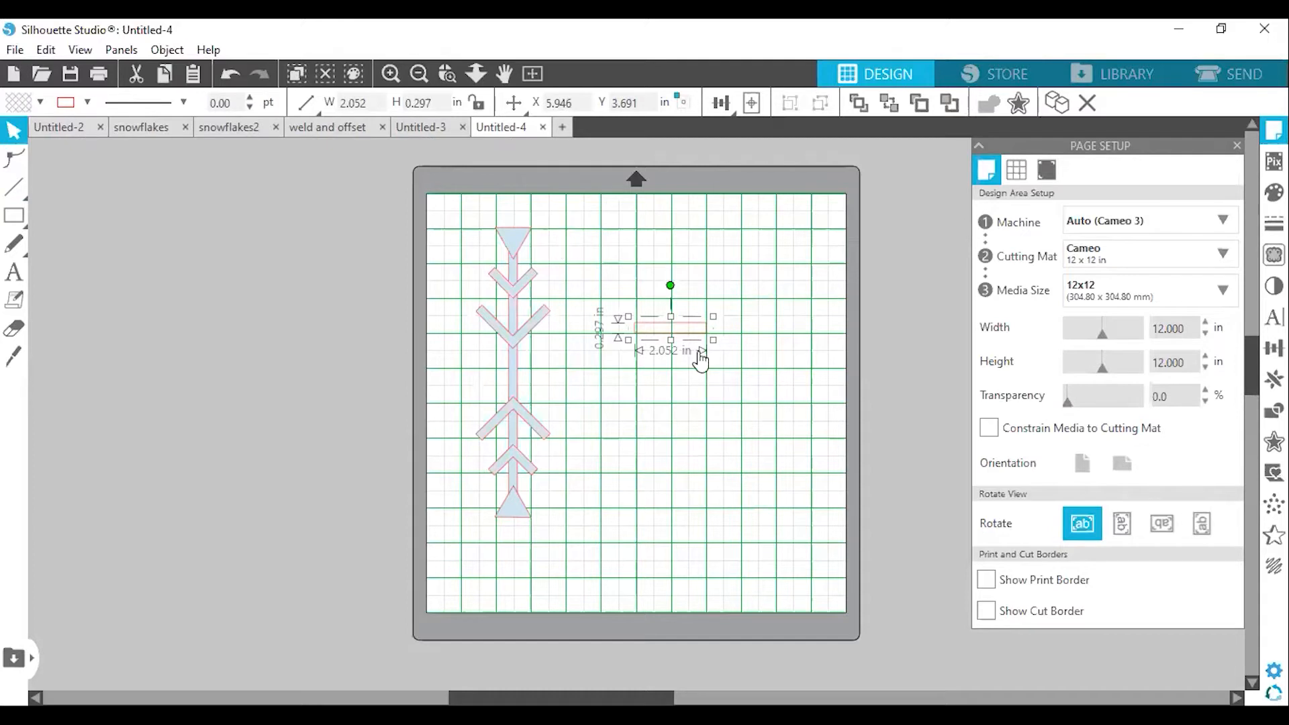
- In the snowflakes2 document, bring the large triangle-tipped snowflake onto the mat and move the welded snowflake and its offset outline out of its way
left_click(236, 130)
left_click(236, 130)
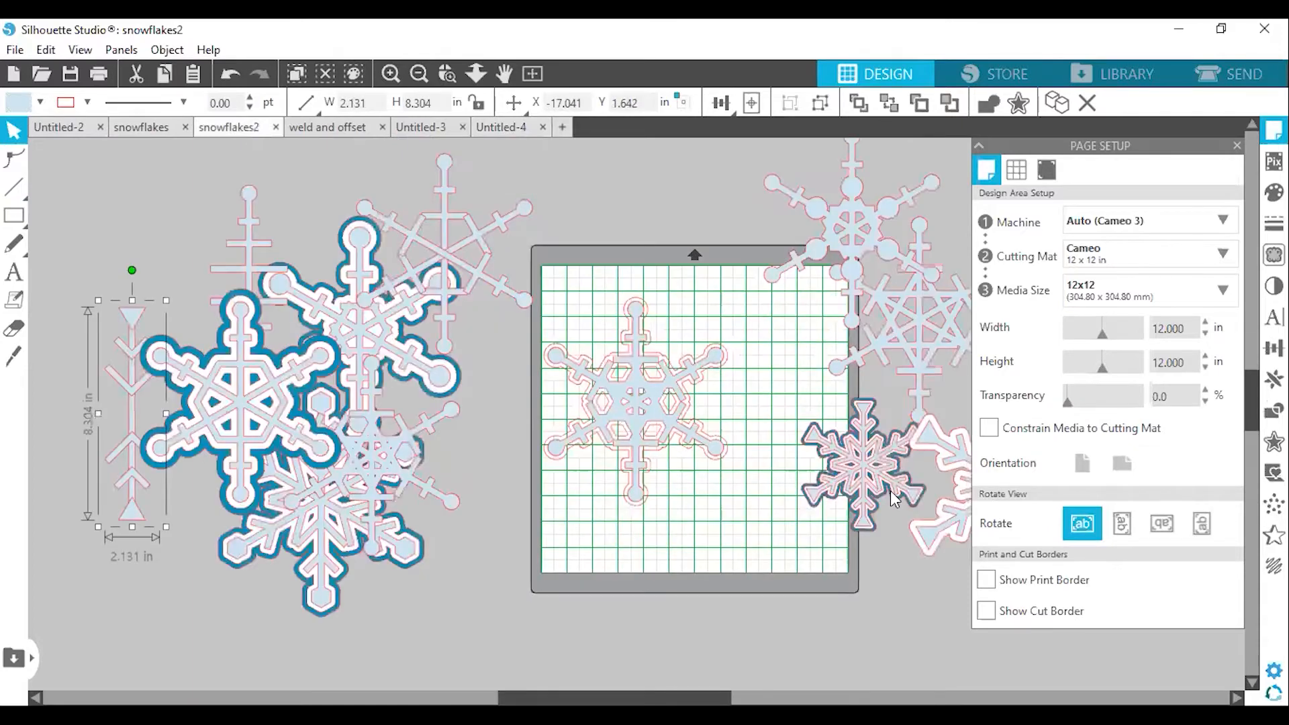
left_click_drag(913, 403, 742, 396)
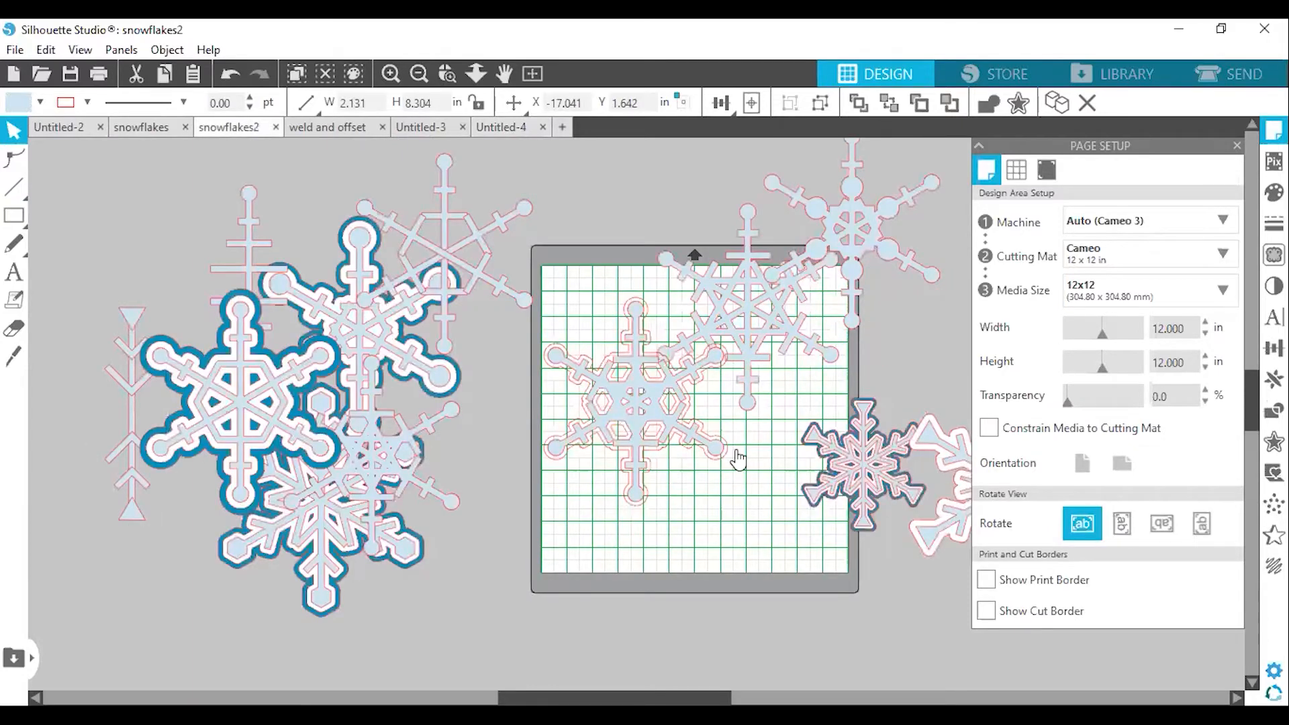
key("ctrl+z")
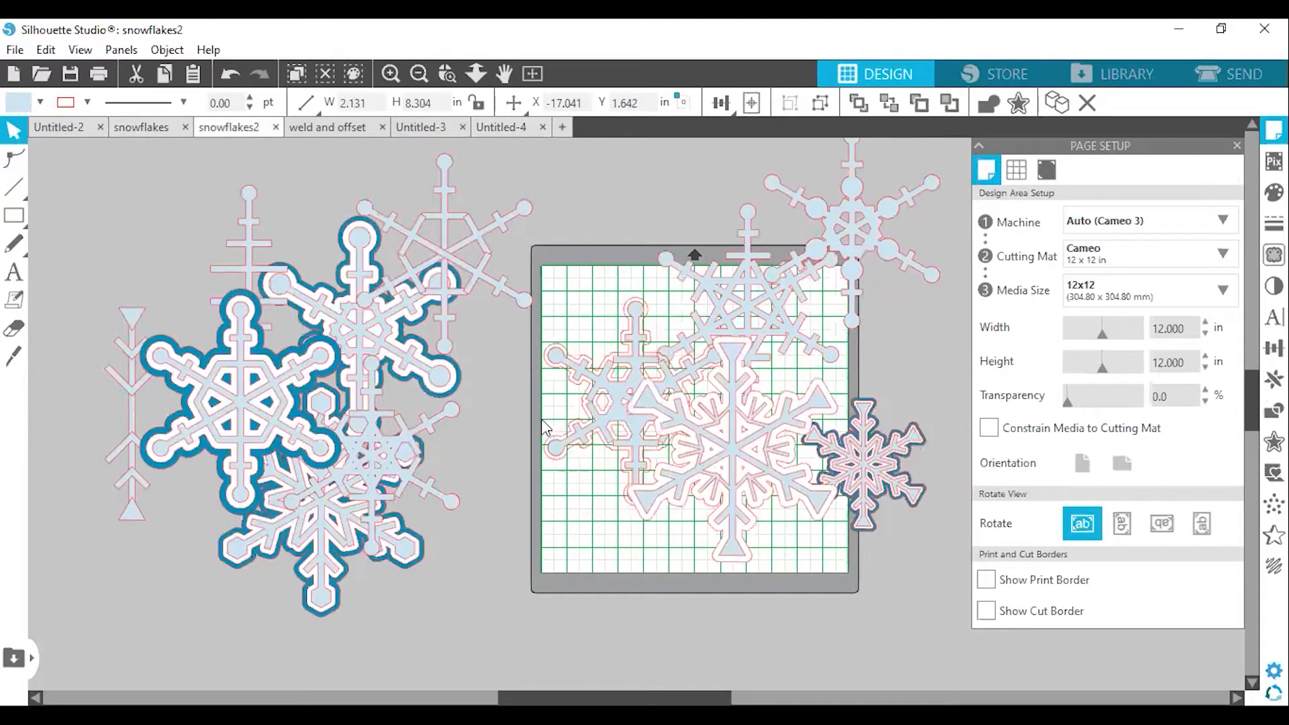
key("ctrl+z")
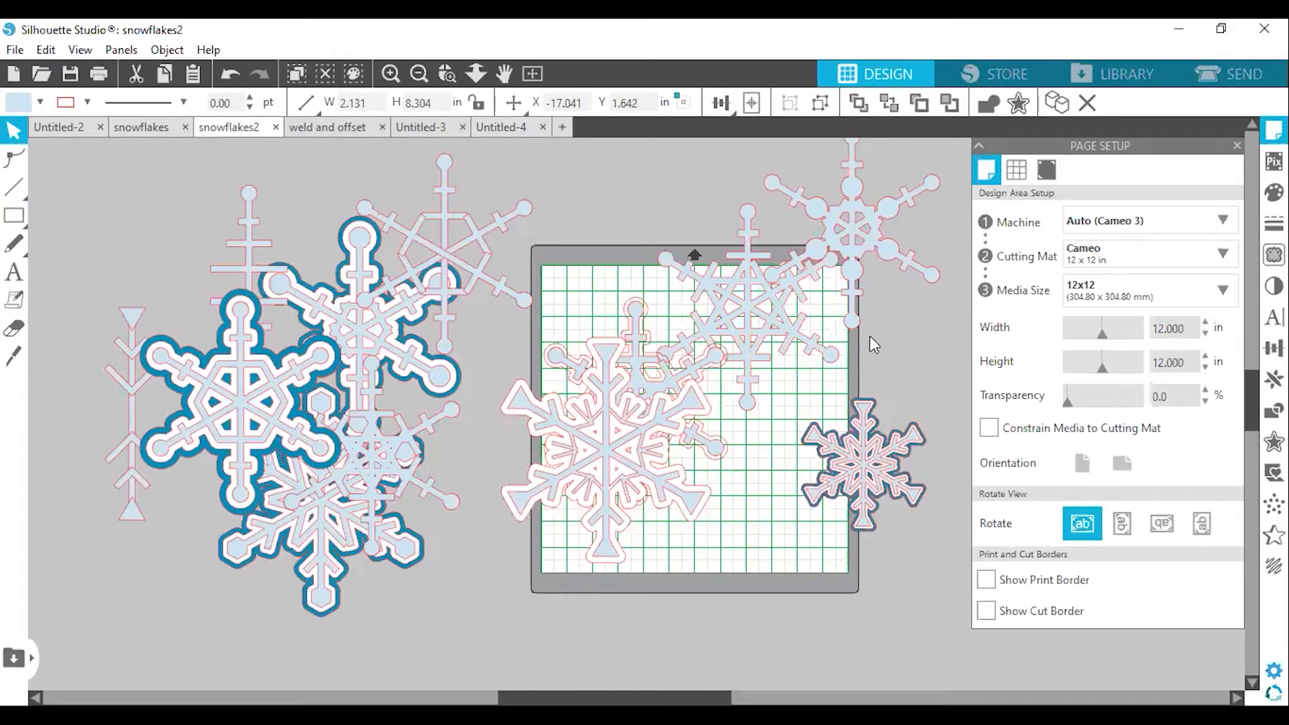
key("ctrl+z")
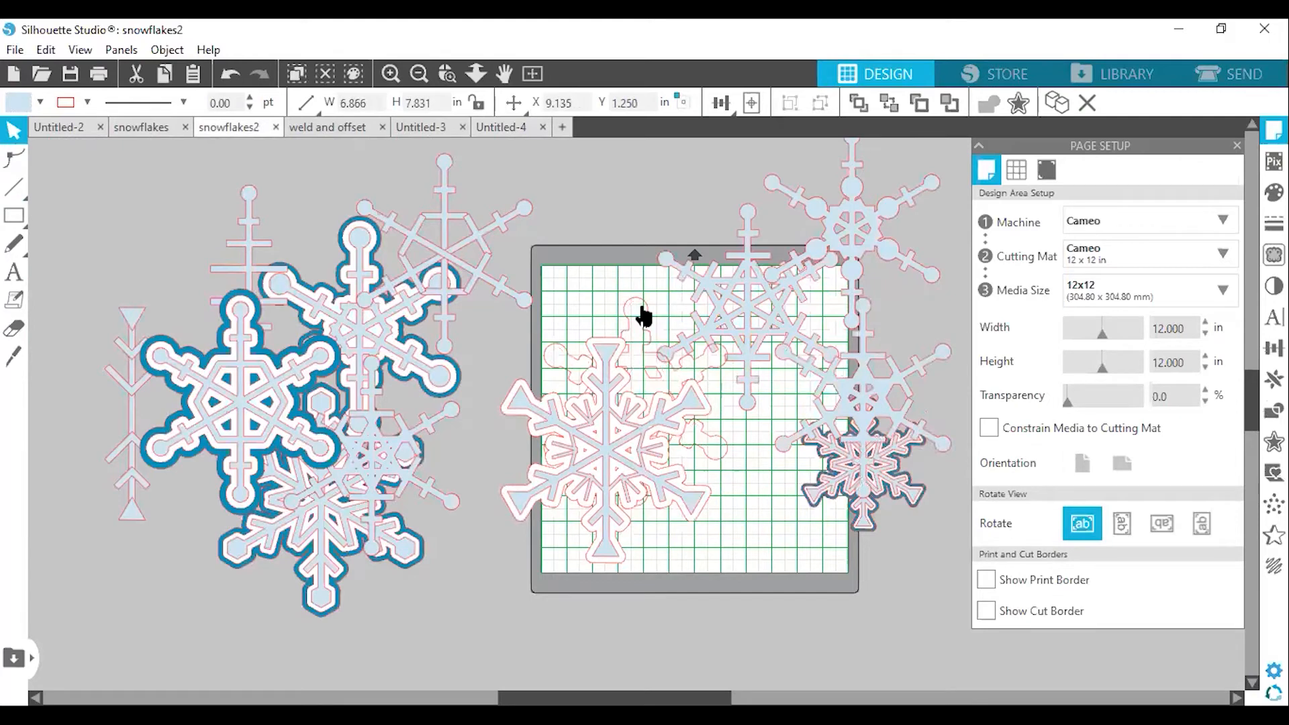
key("ctrl+z")
key("ctrl+z")
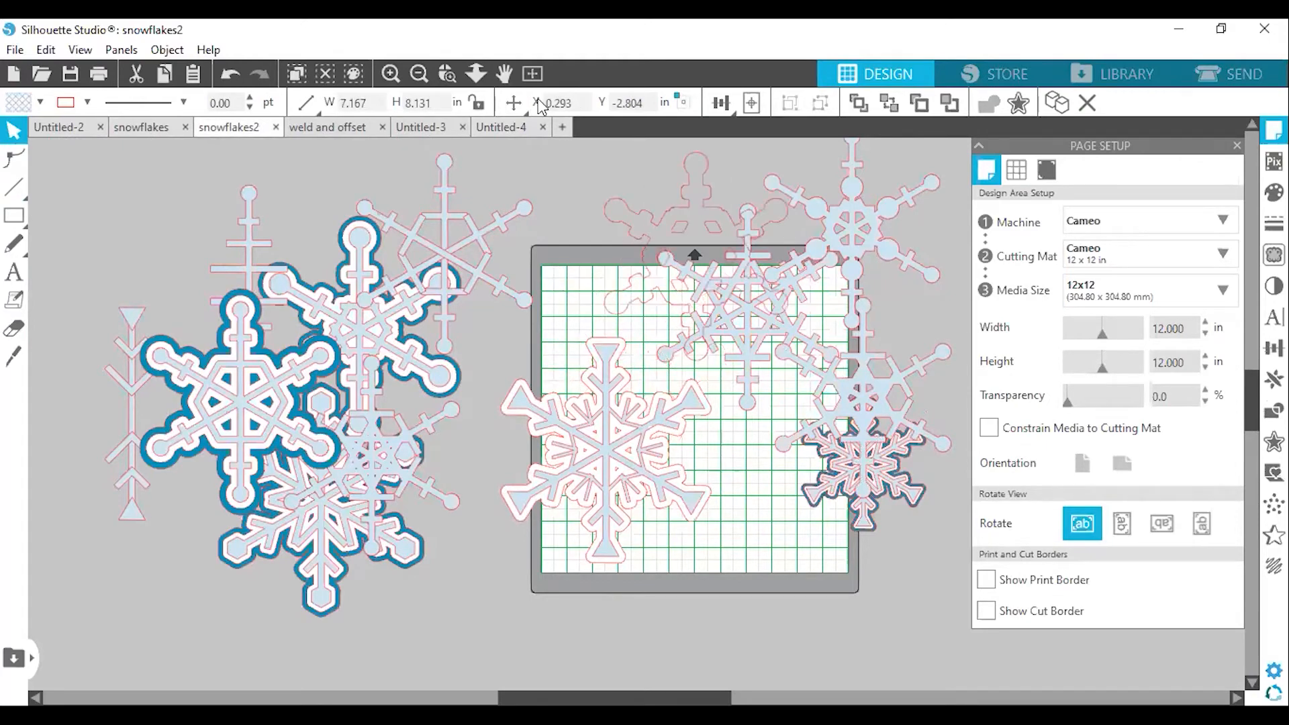
left_click(449, 75)
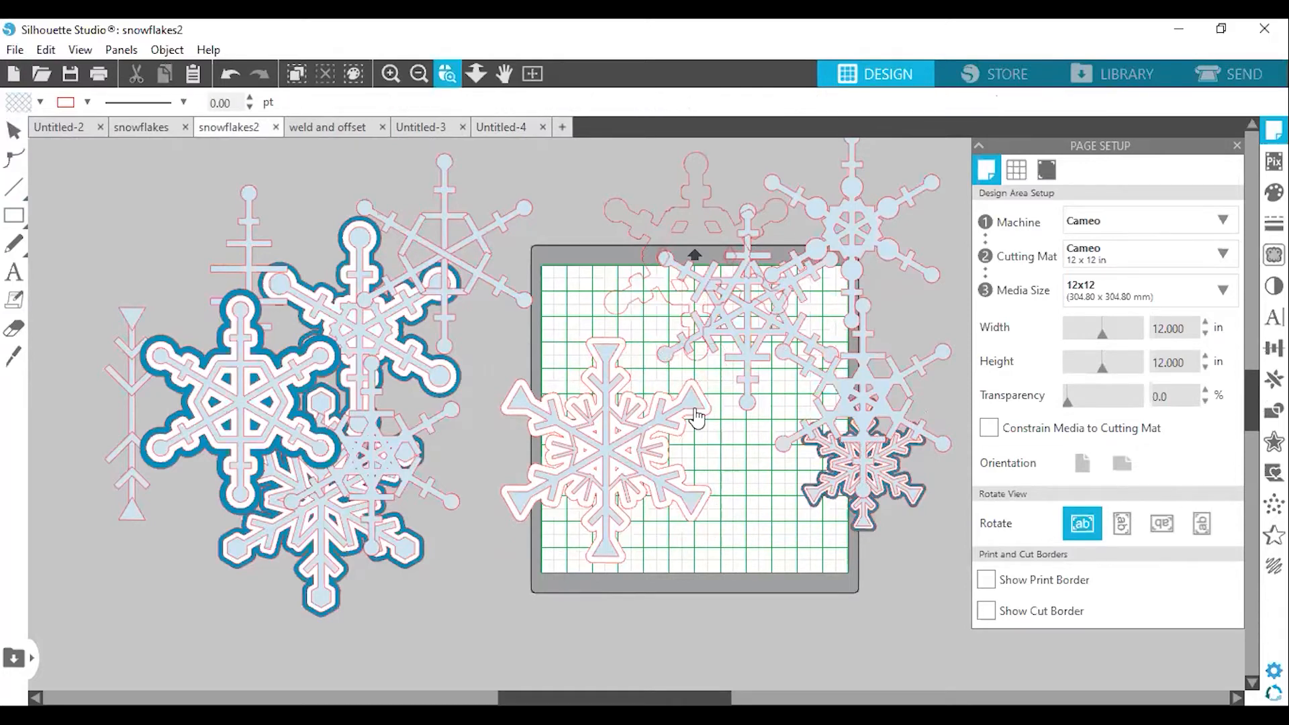
left_click_drag(704, 536, 507, 359)
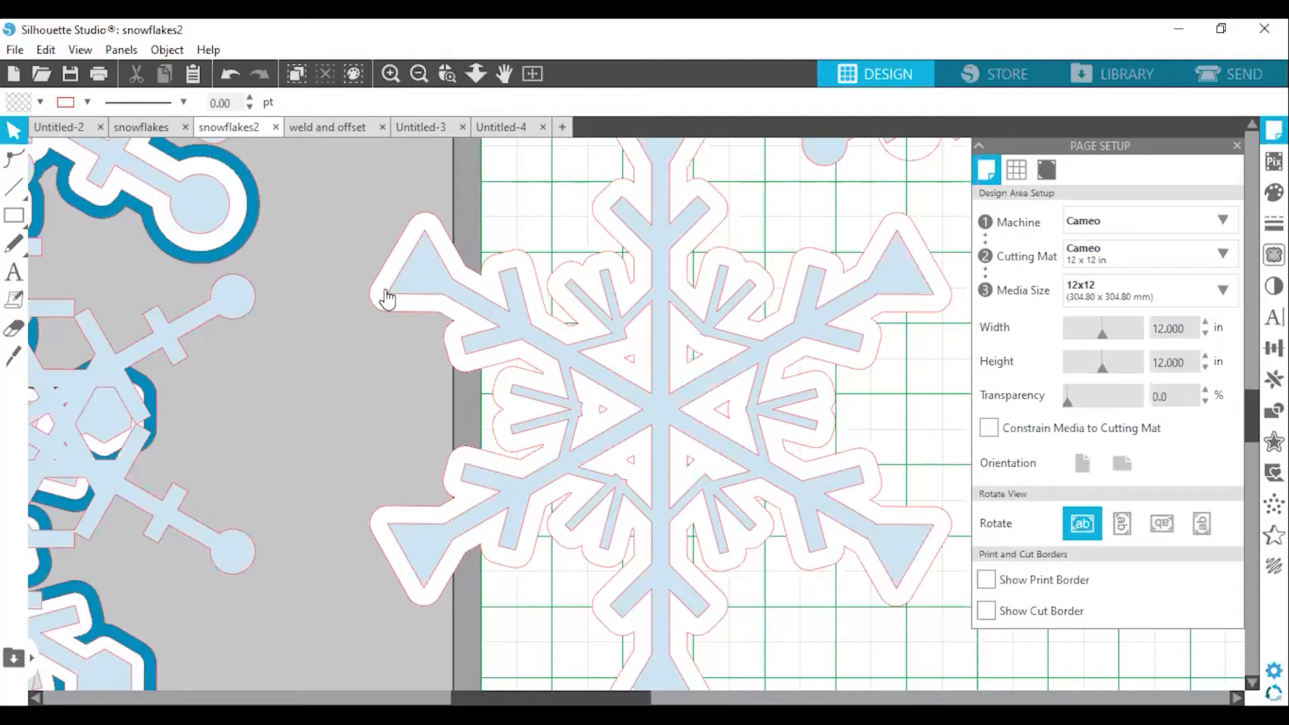
- In the Untitled-4 document, fill the thin horizontal rectangle with solid blue
left_click(522, 131)
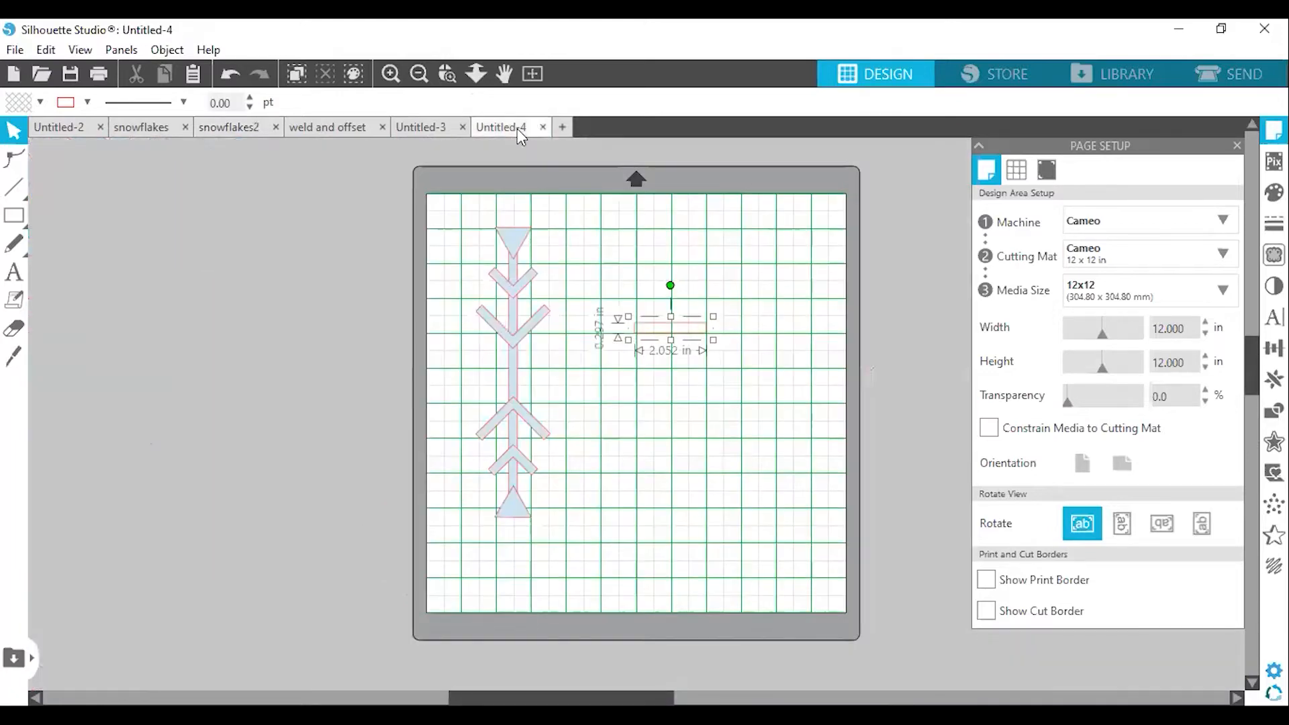
left_click(39, 106)
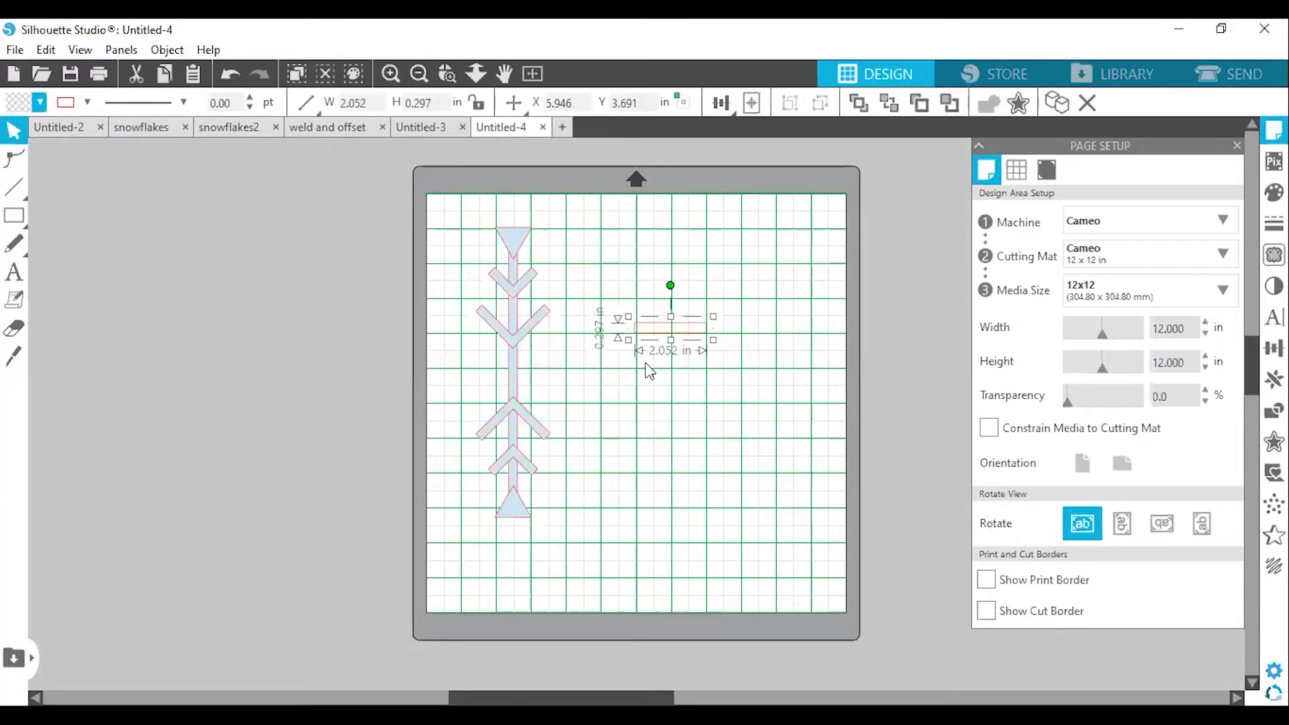
left_click(391, 73)
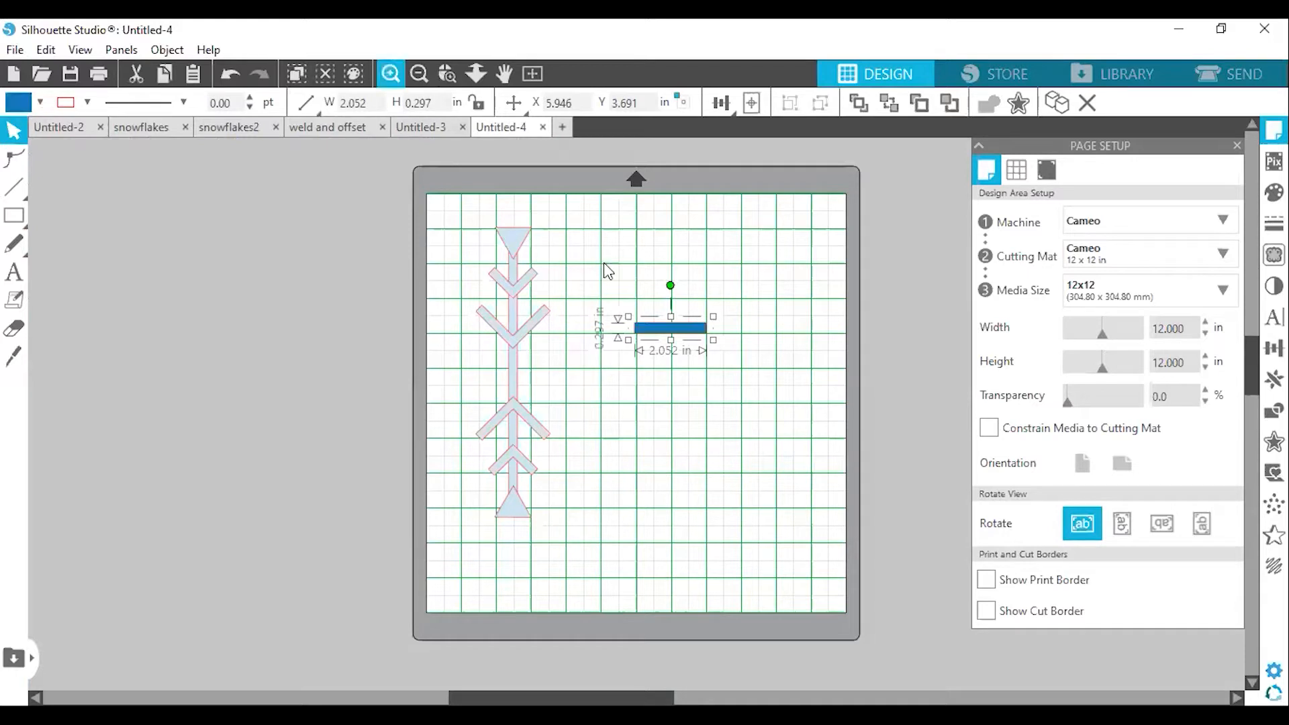
left_click_drag(602, 262, 738, 406)
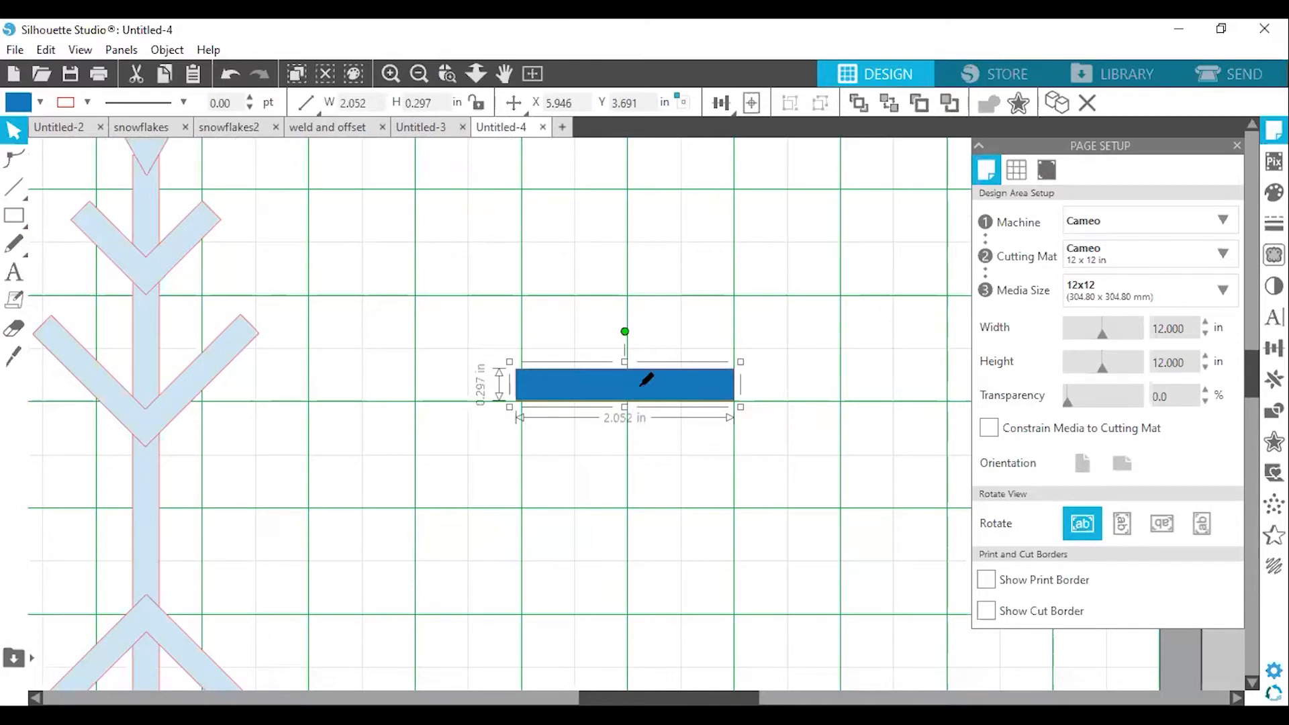
- Paste a copy of the blue rectangle, rotate it by 90°, and stand it on the original's right end to form an L
key("ctrl+v")
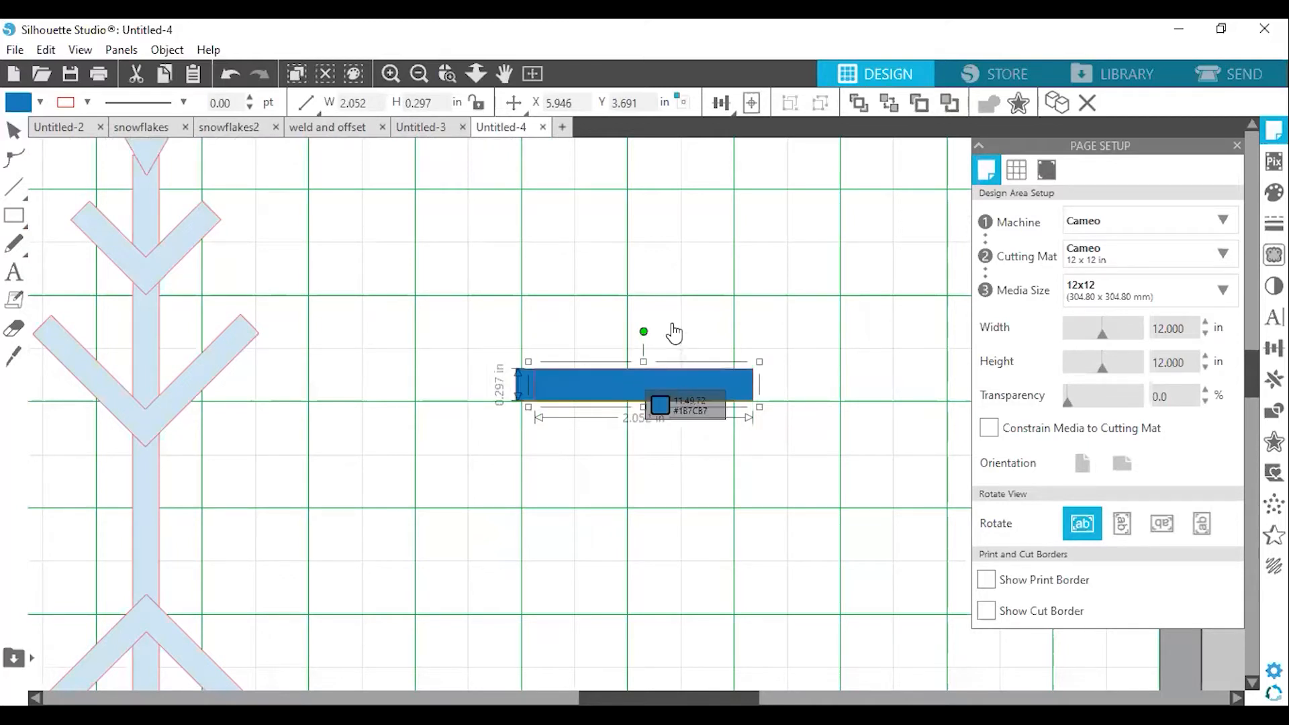
left_click_drag(667, 376, 679, 309)
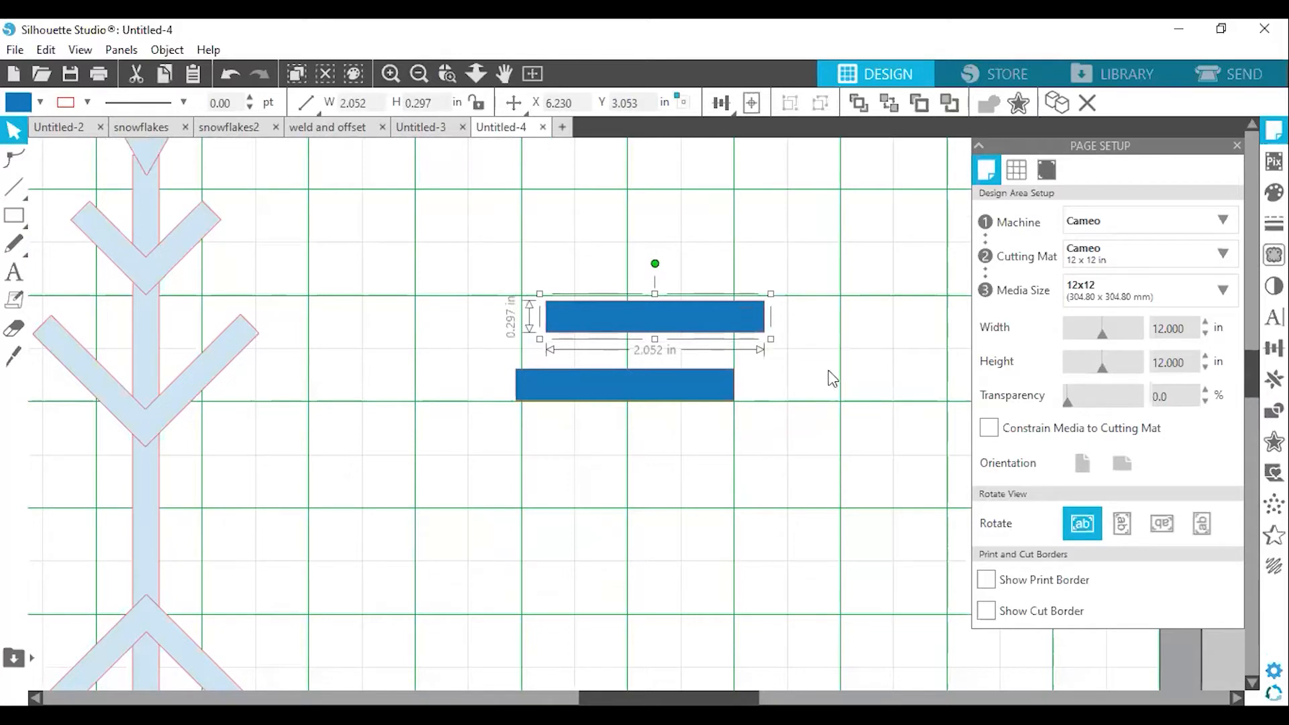
left_click(1273, 348)
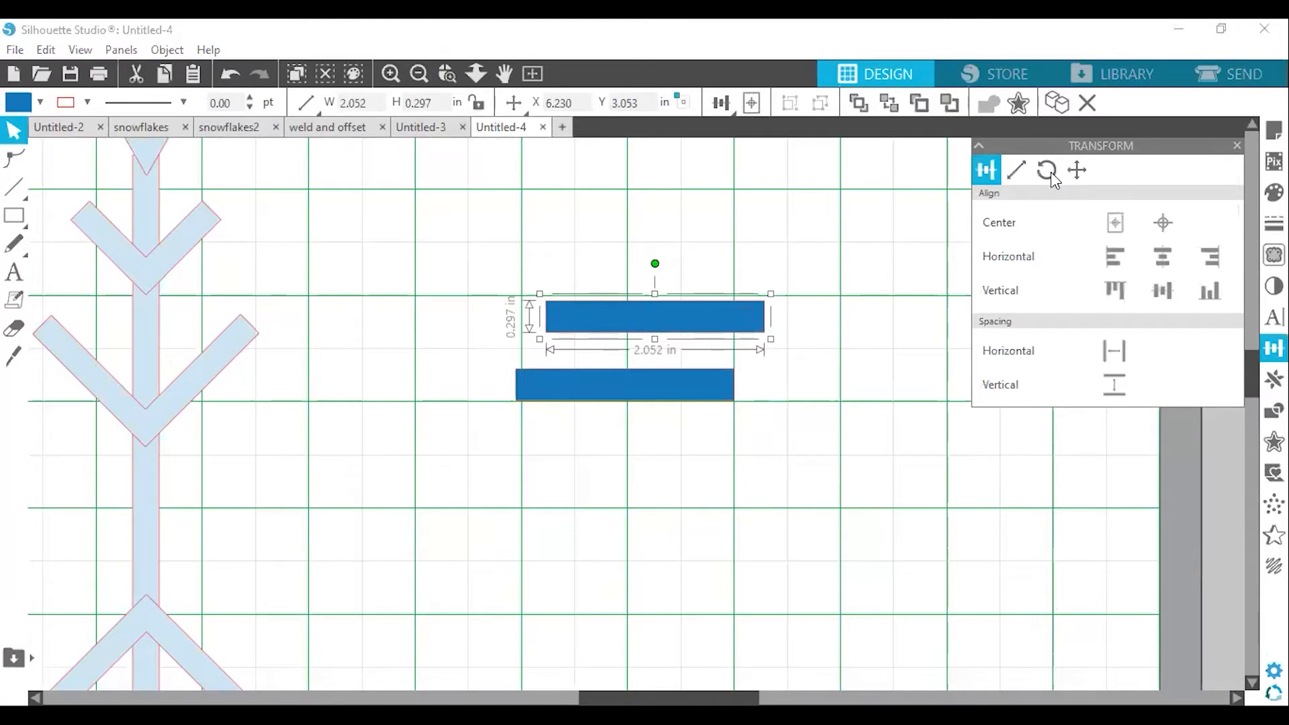
left_click(1049, 171)
left_click(1073, 347)
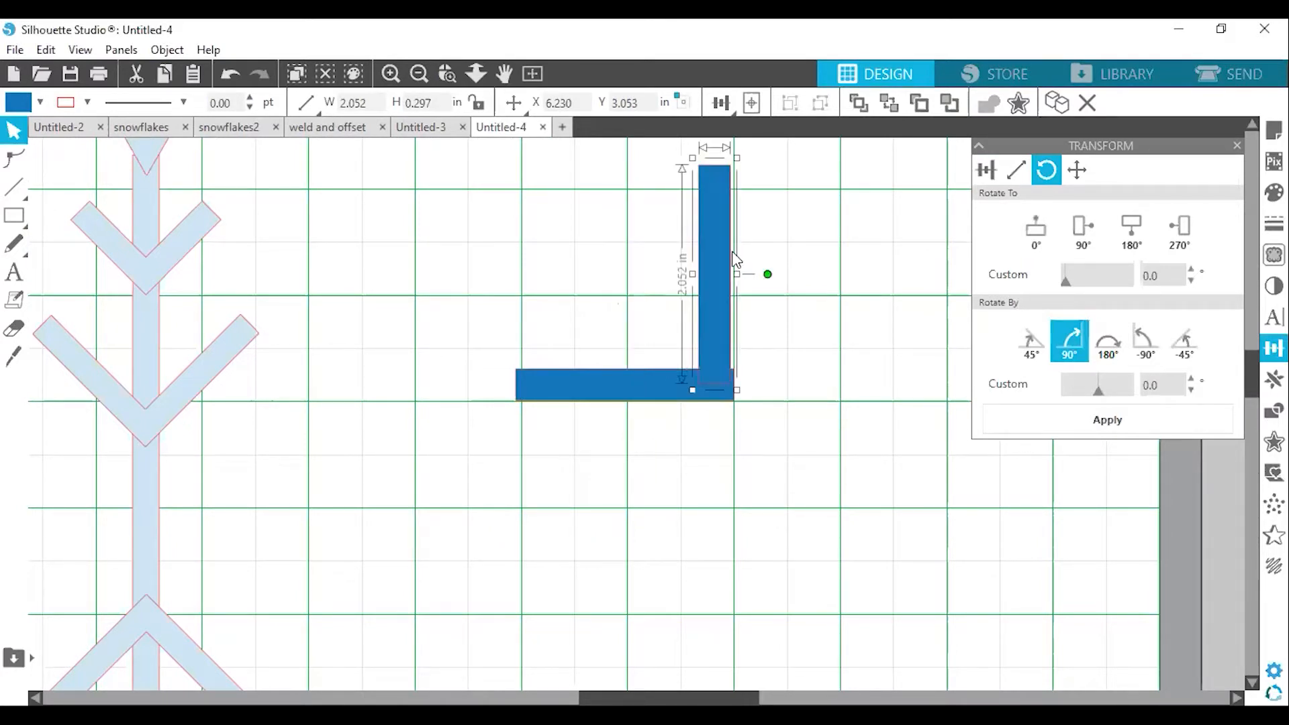
left_click_drag(732, 251, 734, 265)
- Remove the fill from both rectangles of the L so that only their outlines are drawn
left_click(831, 433)
left_click_drag(827, 425, 415, 235)
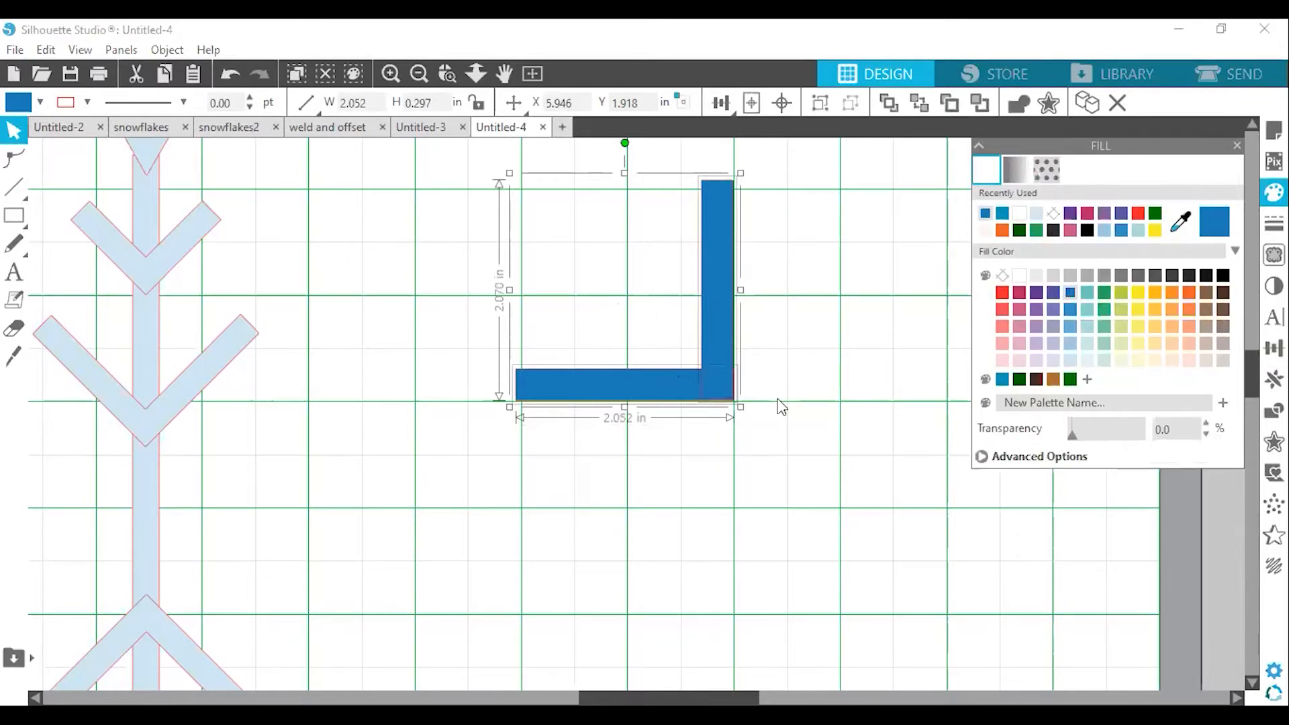
right_click(728, 363)
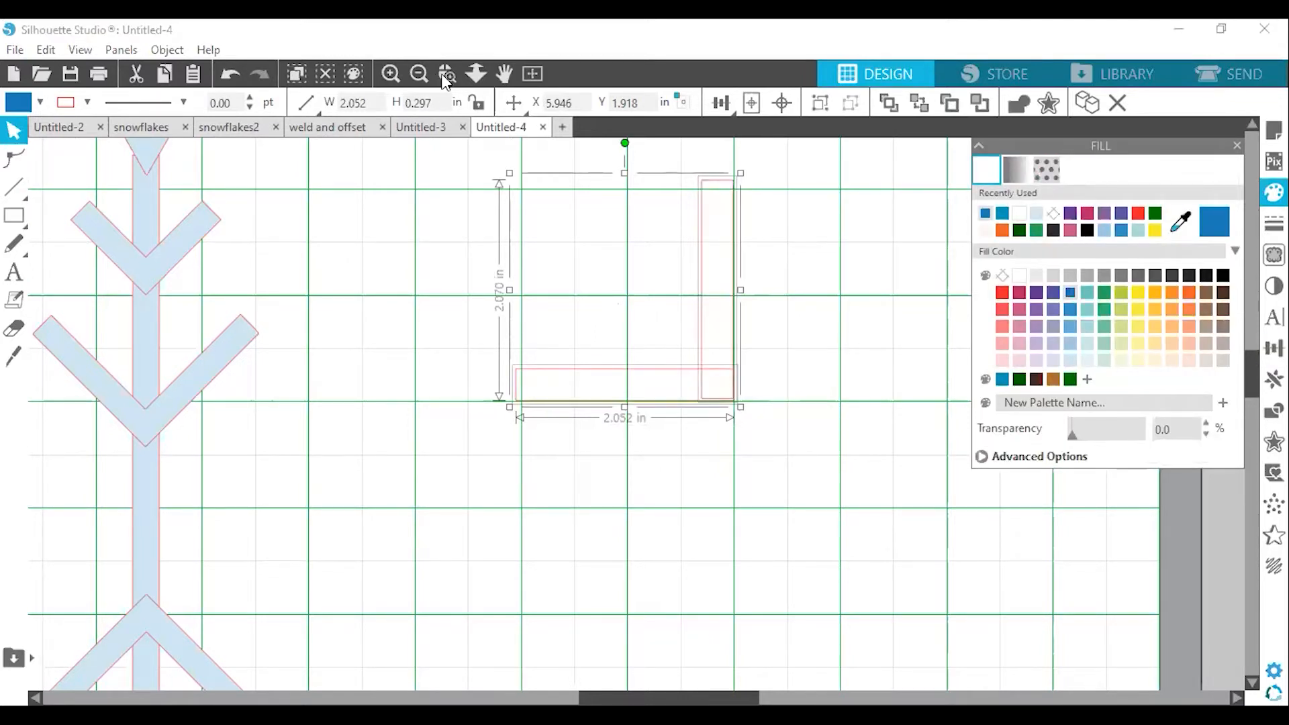
left_click(446, 74)
left_click_drag(592, 225, 782, 456)
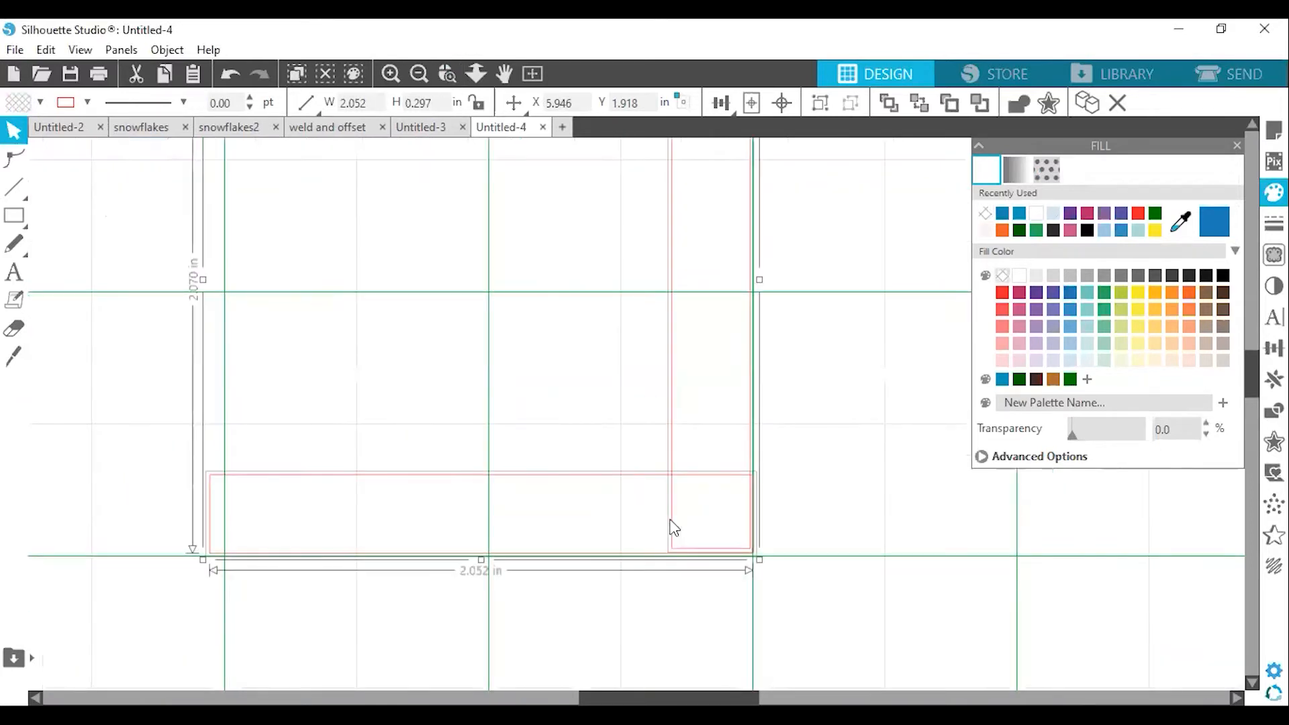
- Nudge the vertical rectangle down to Y 1.932 in so its bottom edge lines up with the horizontal rectangle's bottom edge
left_click(842, 476)
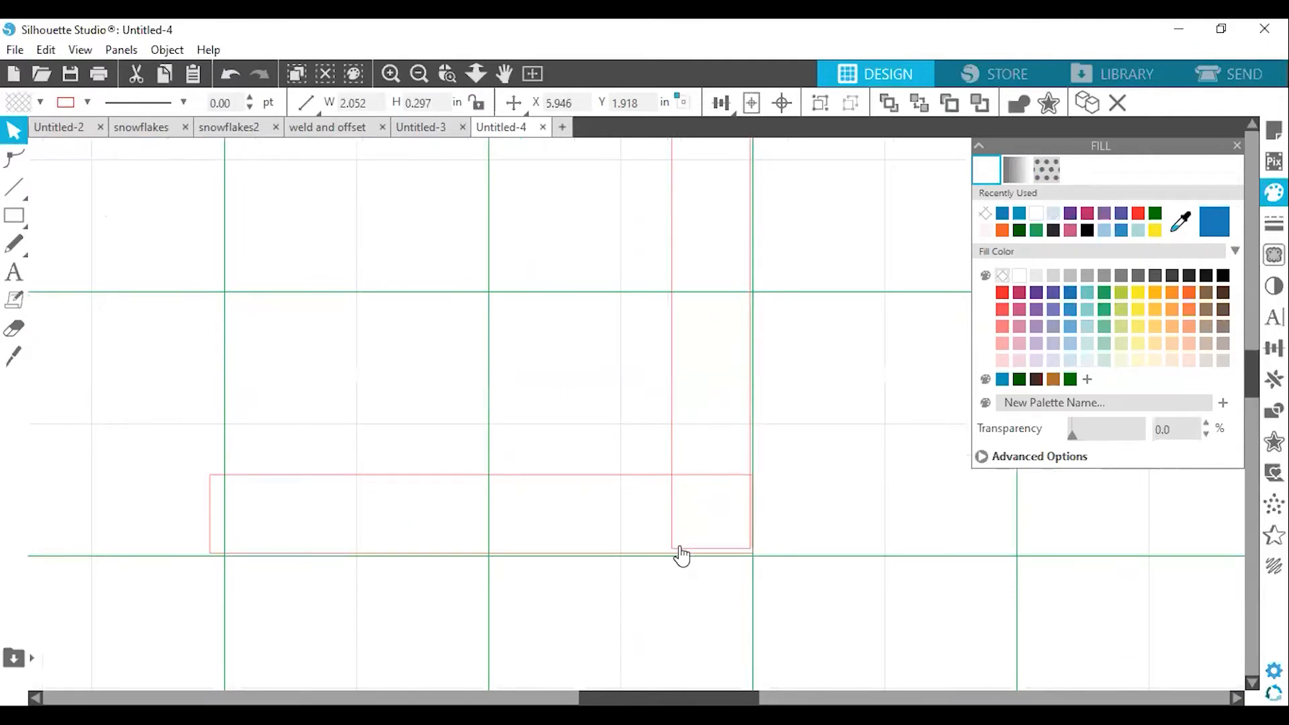
left_click(902, 516)
key("Tab")
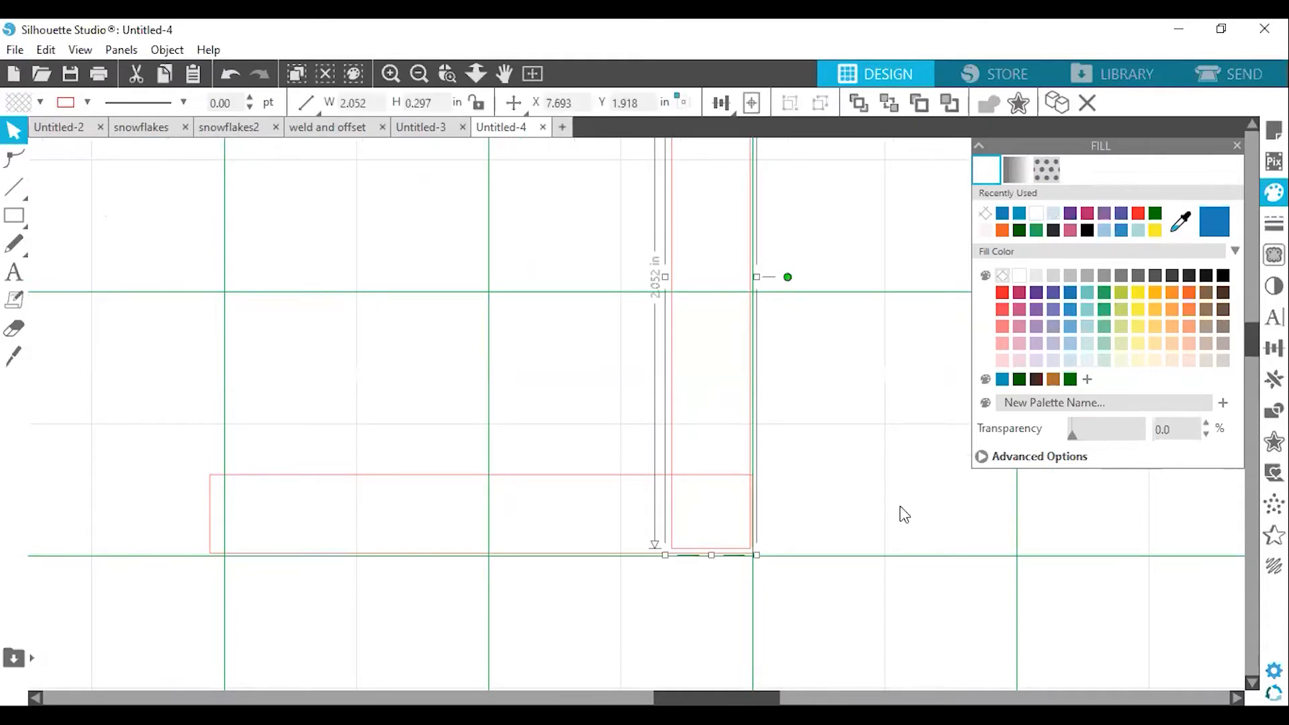
key("Down")
key("Down")
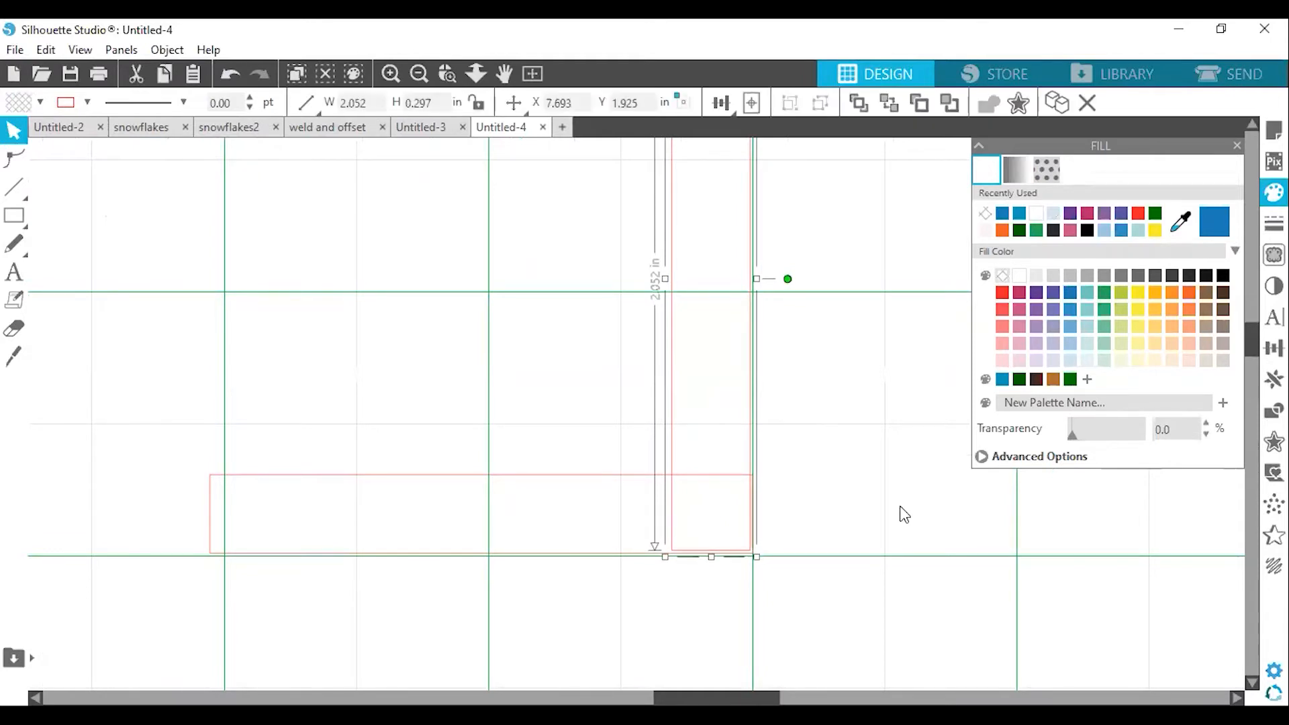
key("Down")
key("Down")
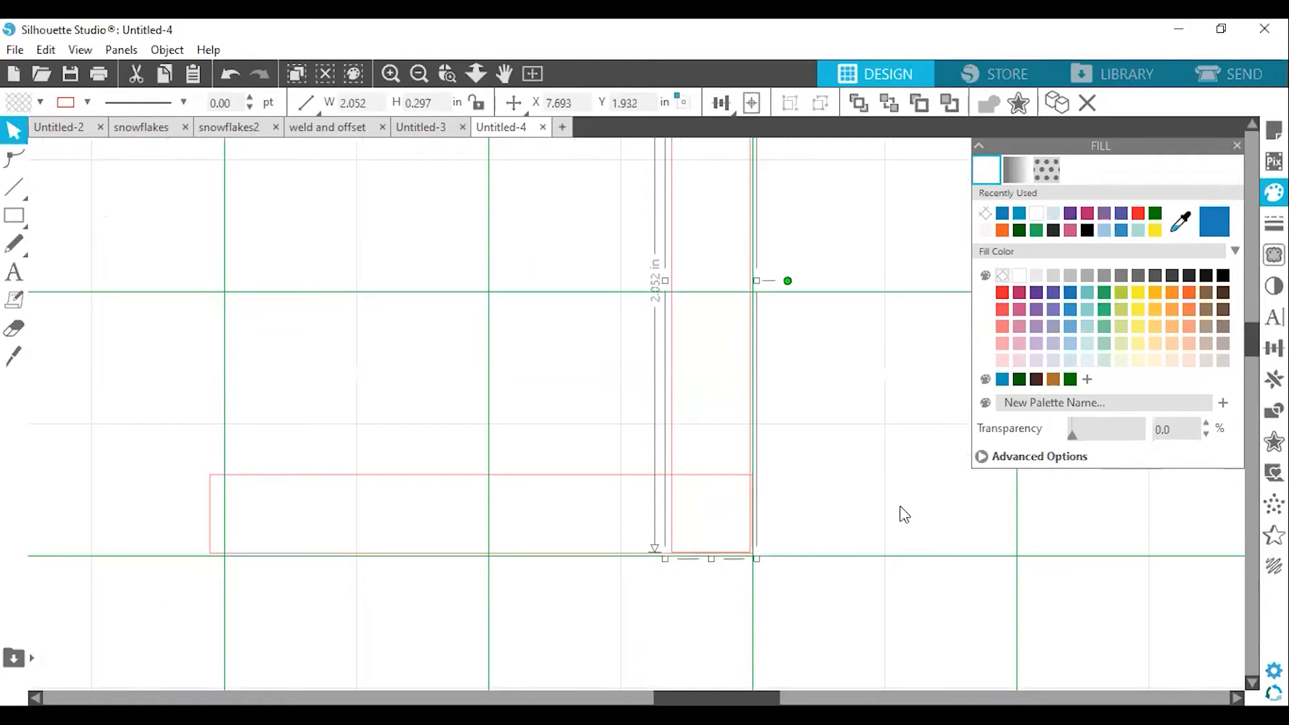
key("Down")
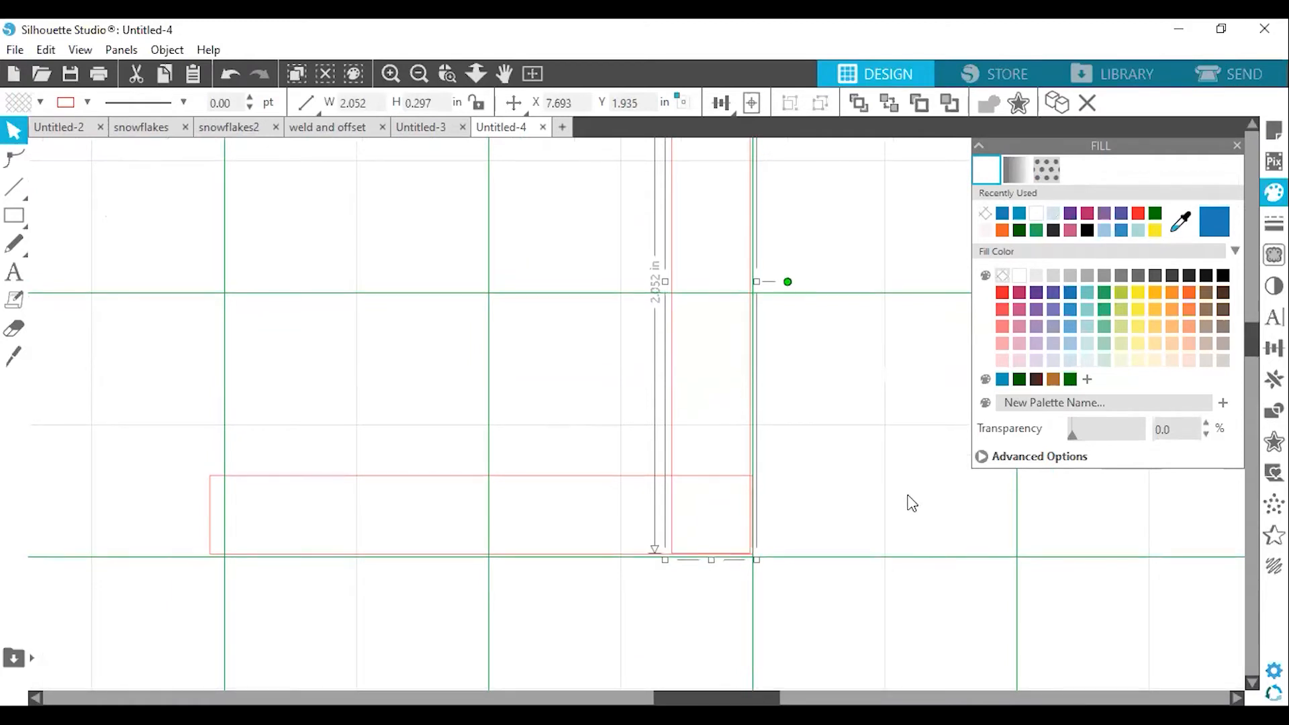
key("Up")
left_click(723, 571)
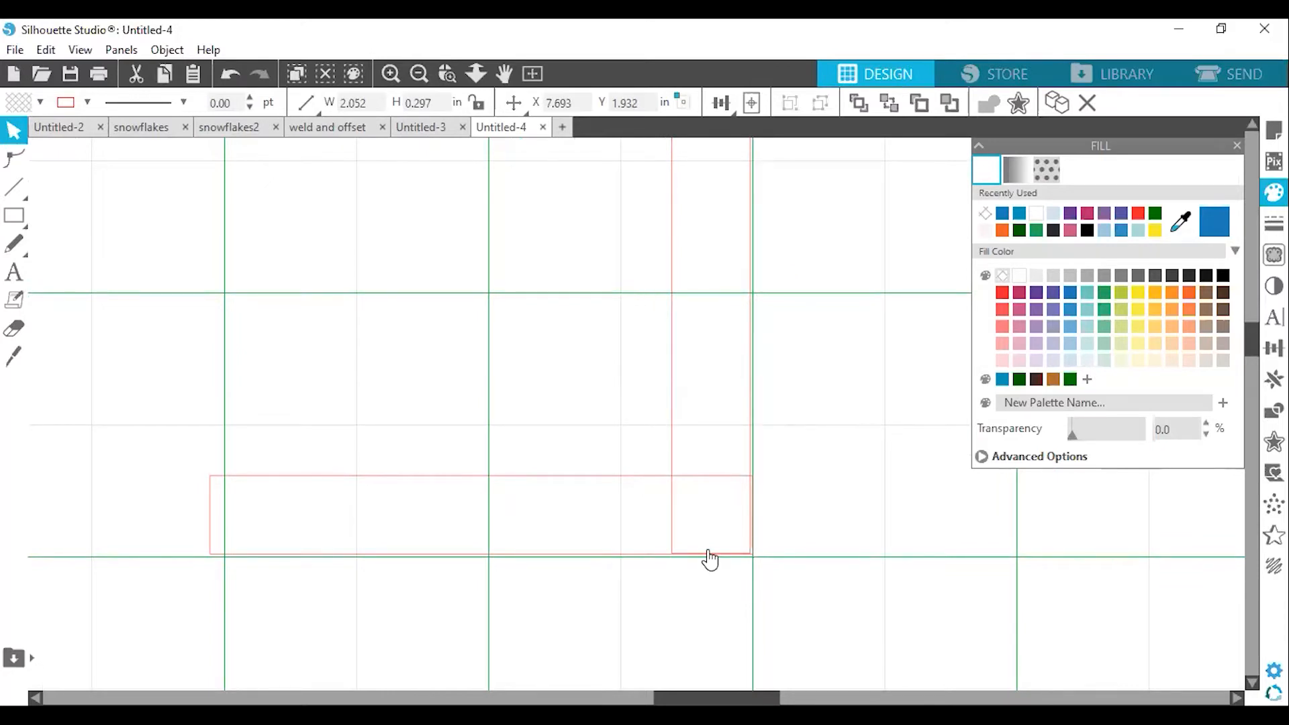
- Fine-tune the vertical rectangle to X 7.700, Y 1.935 in so its outer edges line up with the horizontal rectangle's corner
left_click(709, 557)
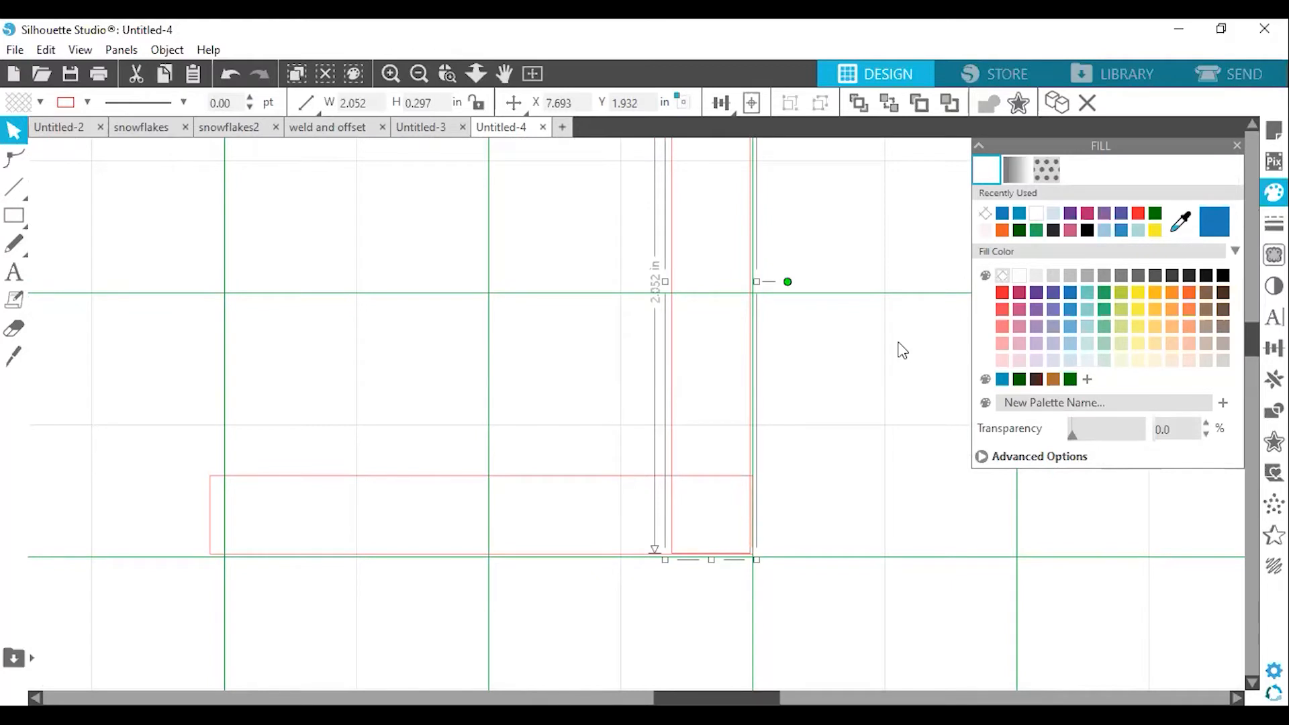
key("Down")
left_click(662, 564)
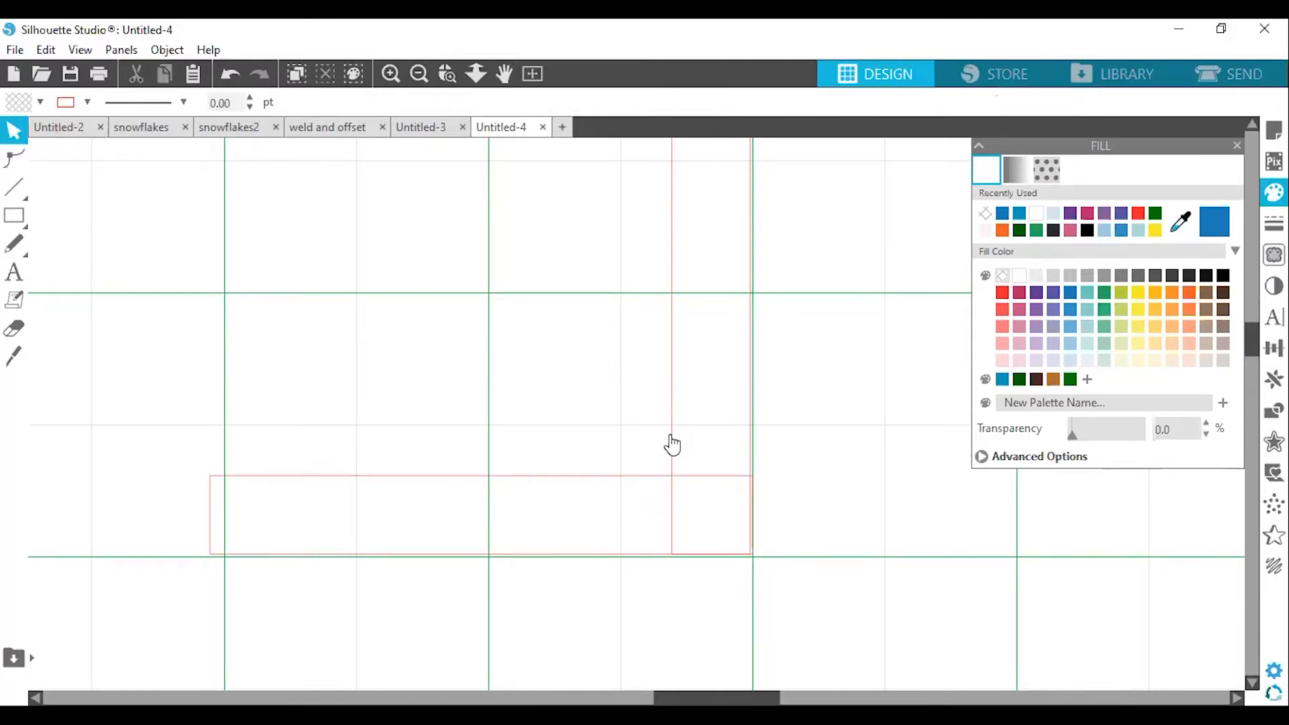
left_click(670, 435)
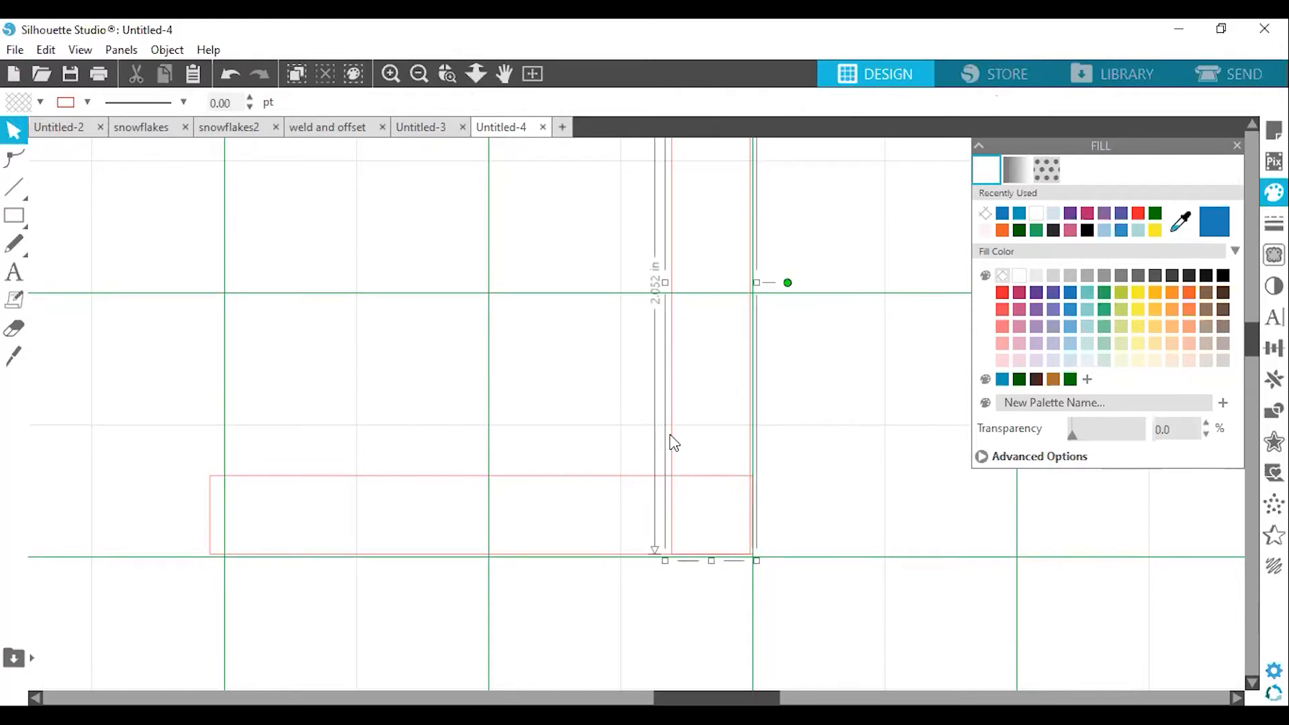
left_click_drag(669, 436, 672, 435)
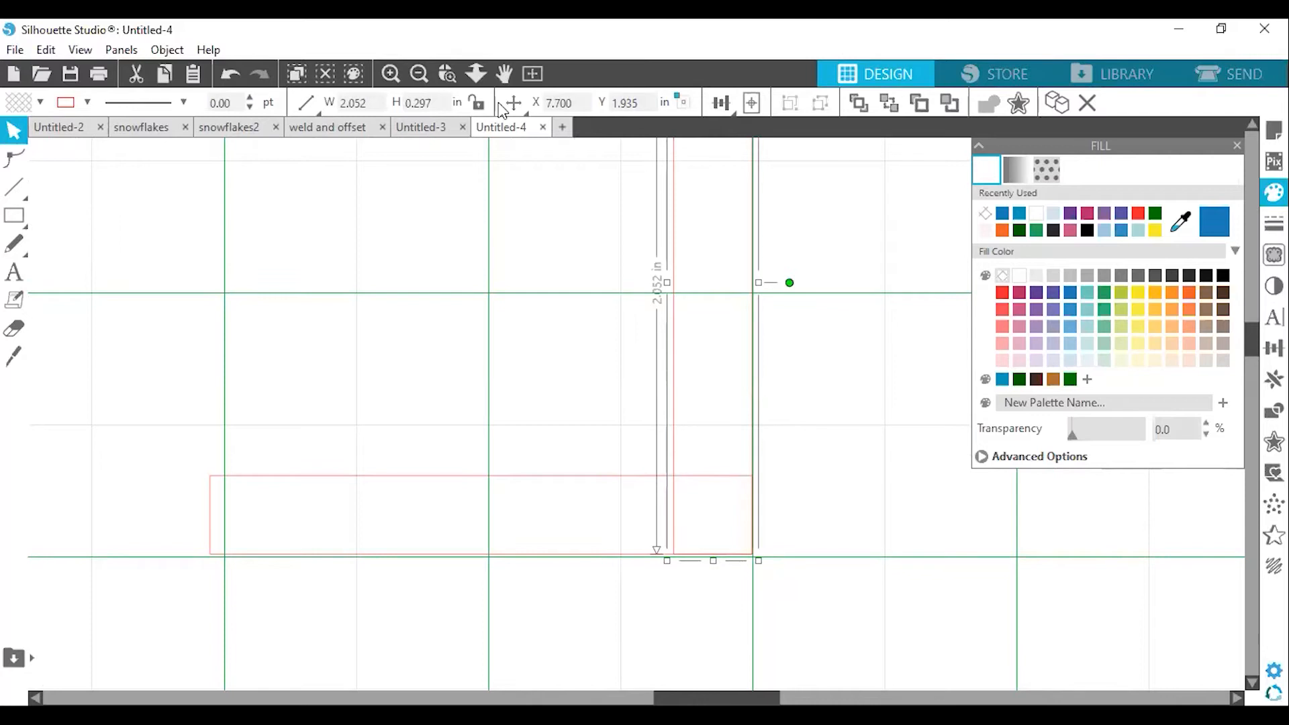
- Fill both rectangles of the L with solid blue and weld them into a single shape
left_click(415, 71)
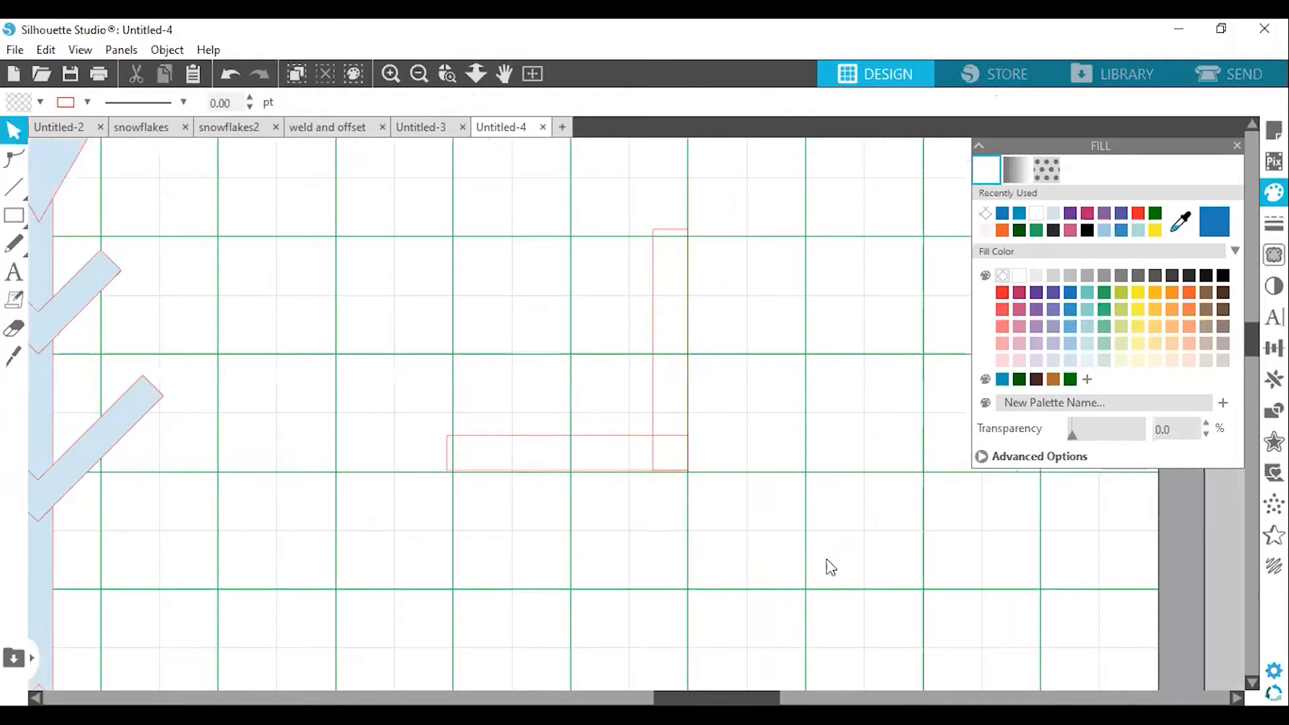
left_click_drag(397, 215, 826, 558)
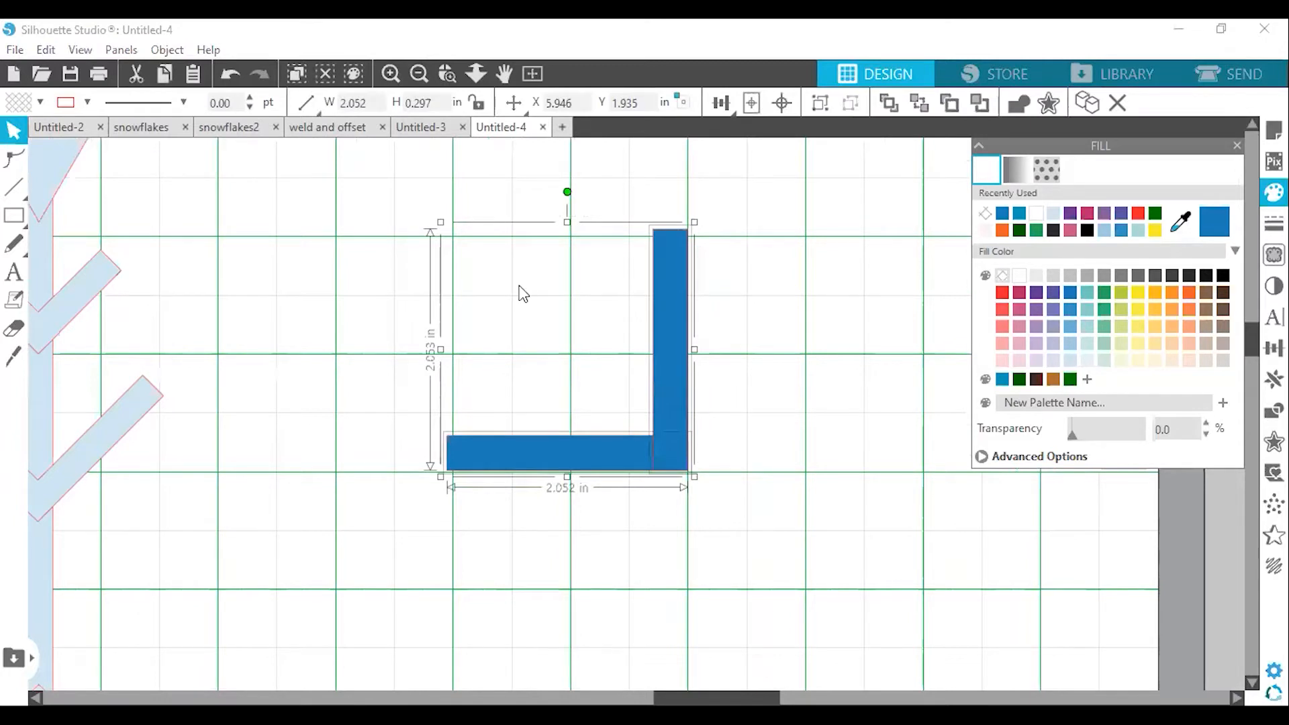
left_click(403, 250)
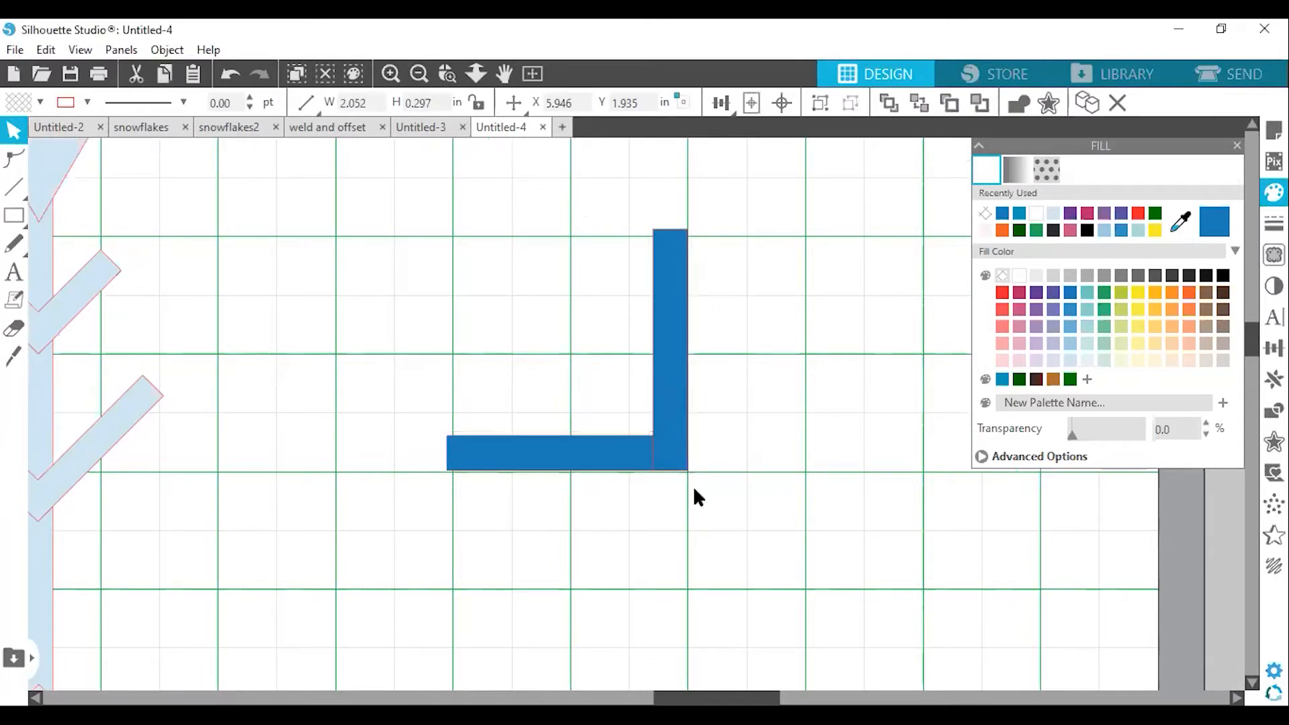
key("ctrl+z")
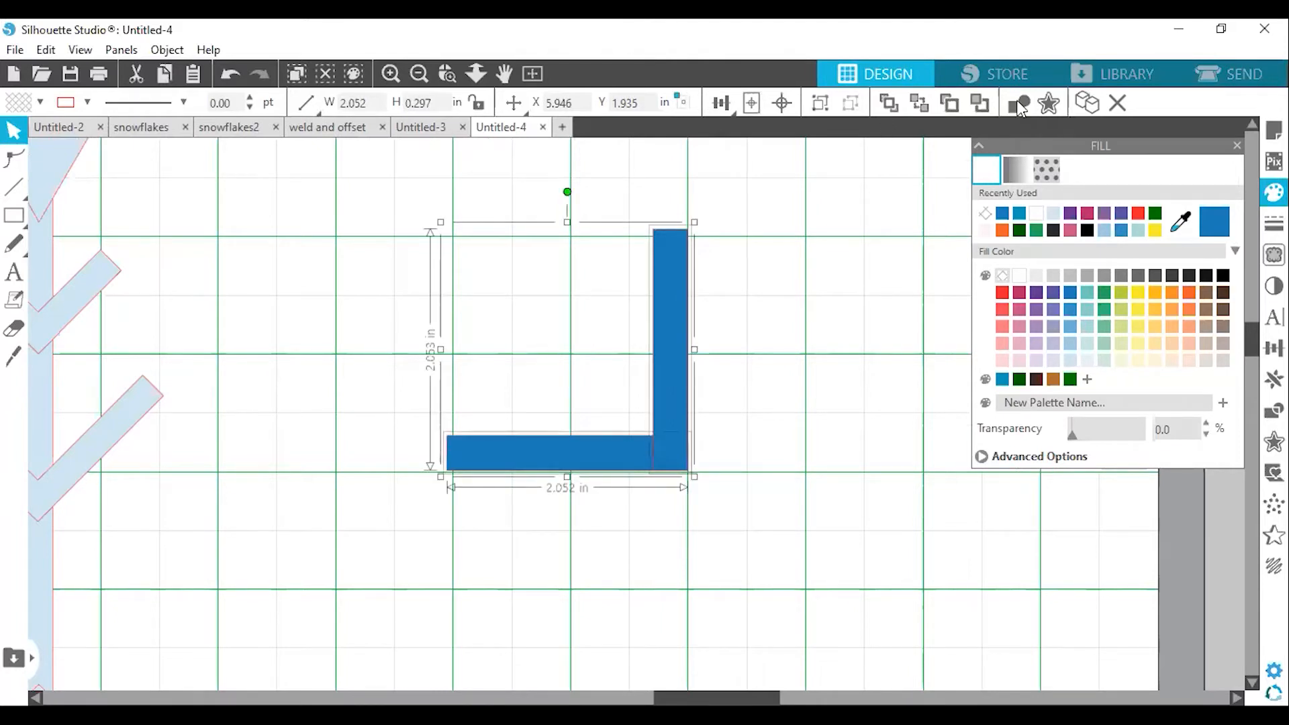
left_click(1017, 102)
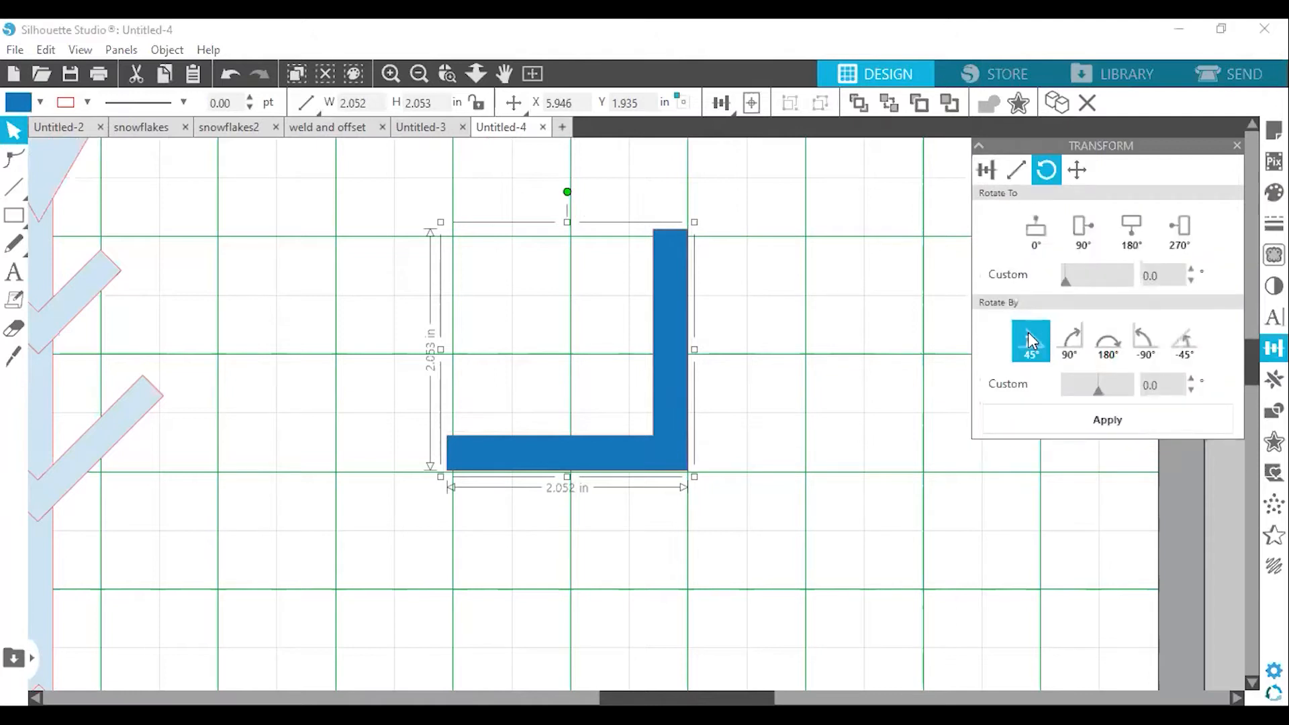
- Rotate the welded L by 45° to form a V and scale it down proportionally to about 0.860 in per side
left_click(1032, 339)
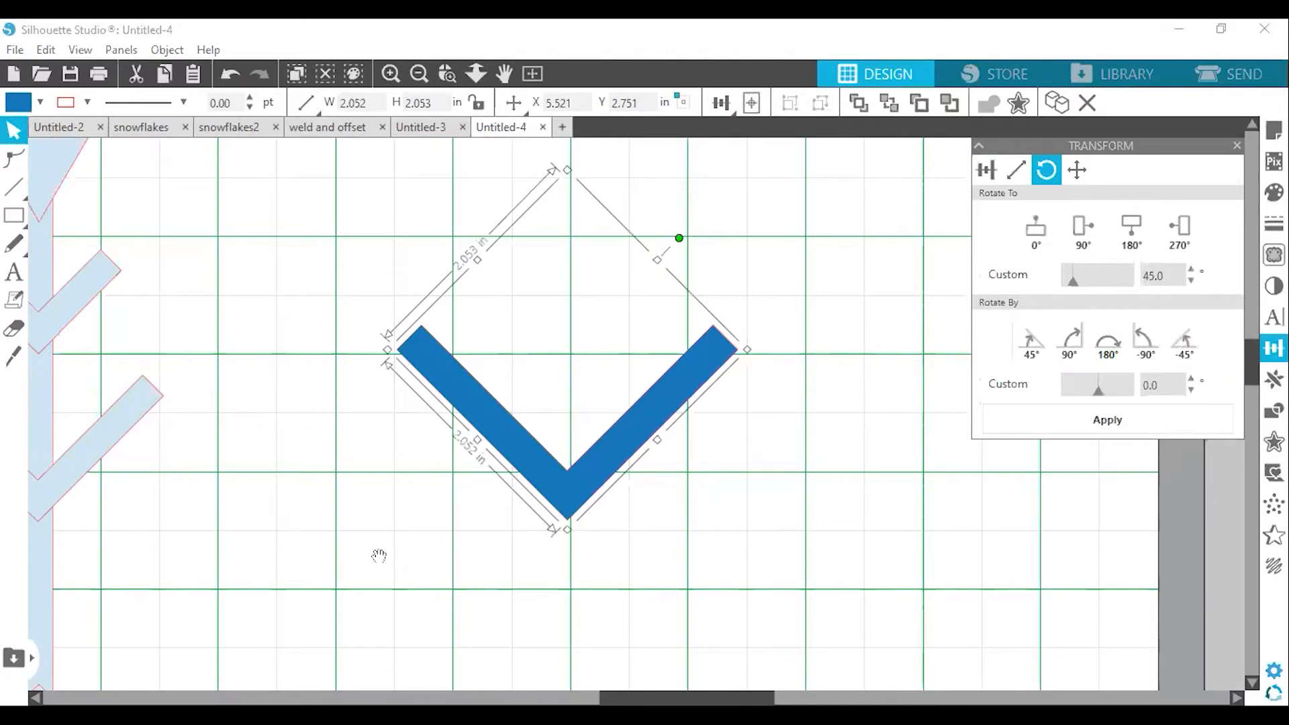
left_click_drag(379, 555, 435, 525)
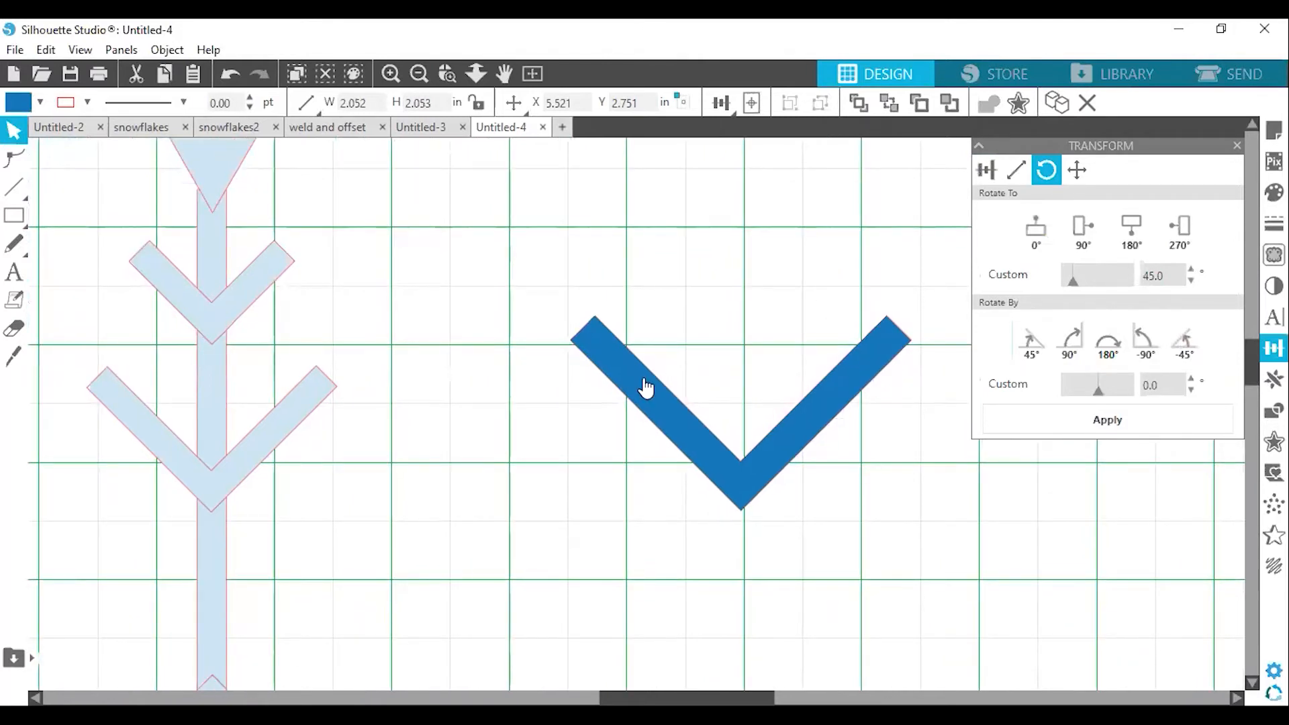
left_click(624, 370)
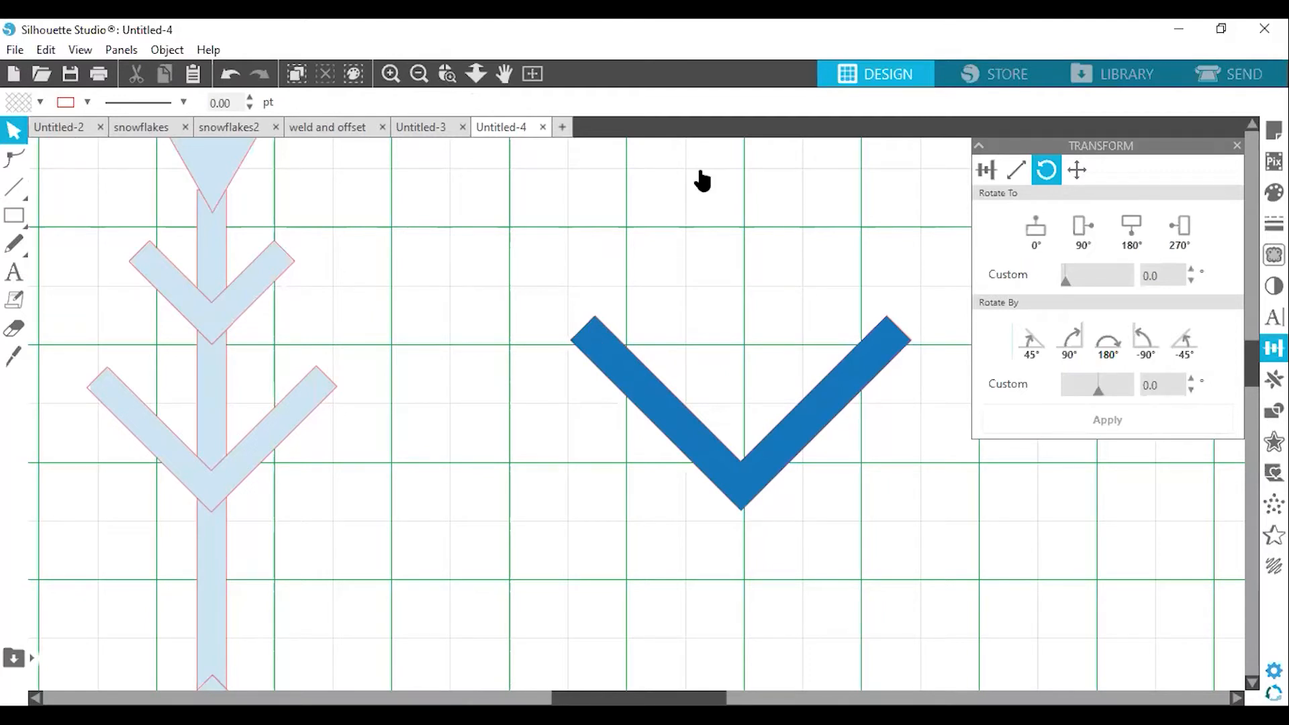
left_click(568, 322)
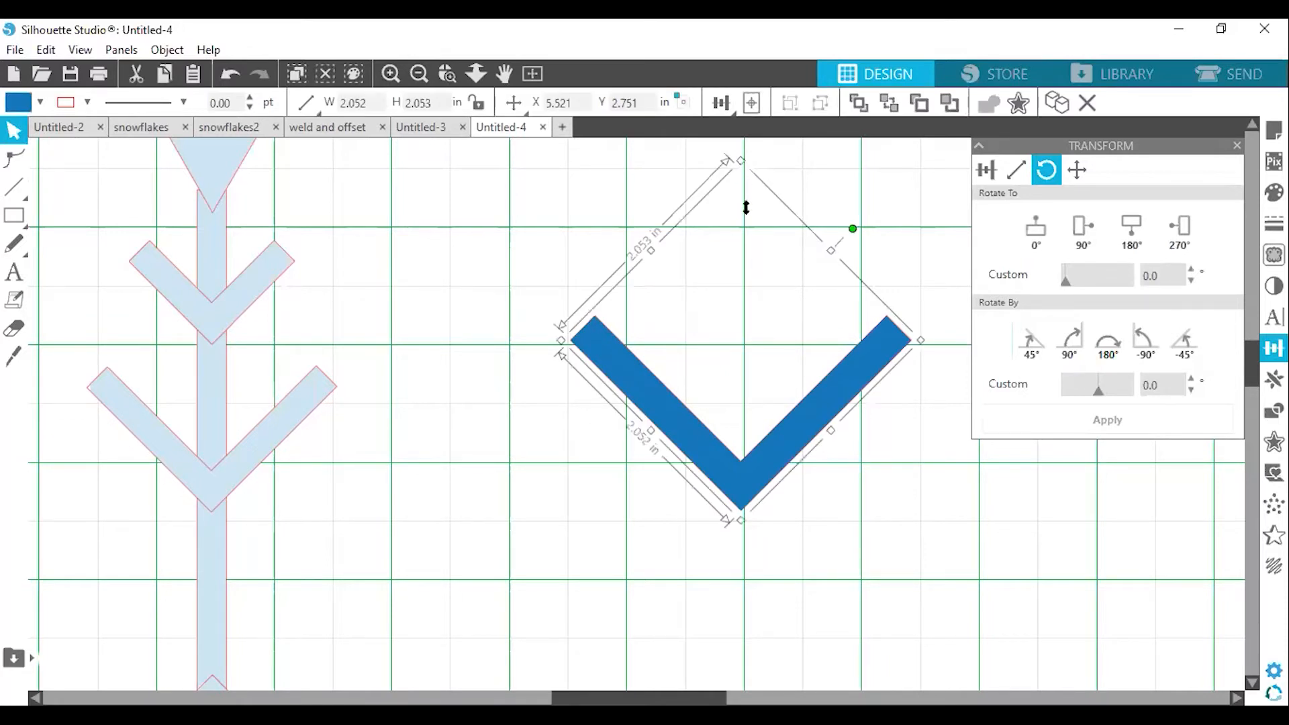
left_click_drag(744, 268, 734, 351)
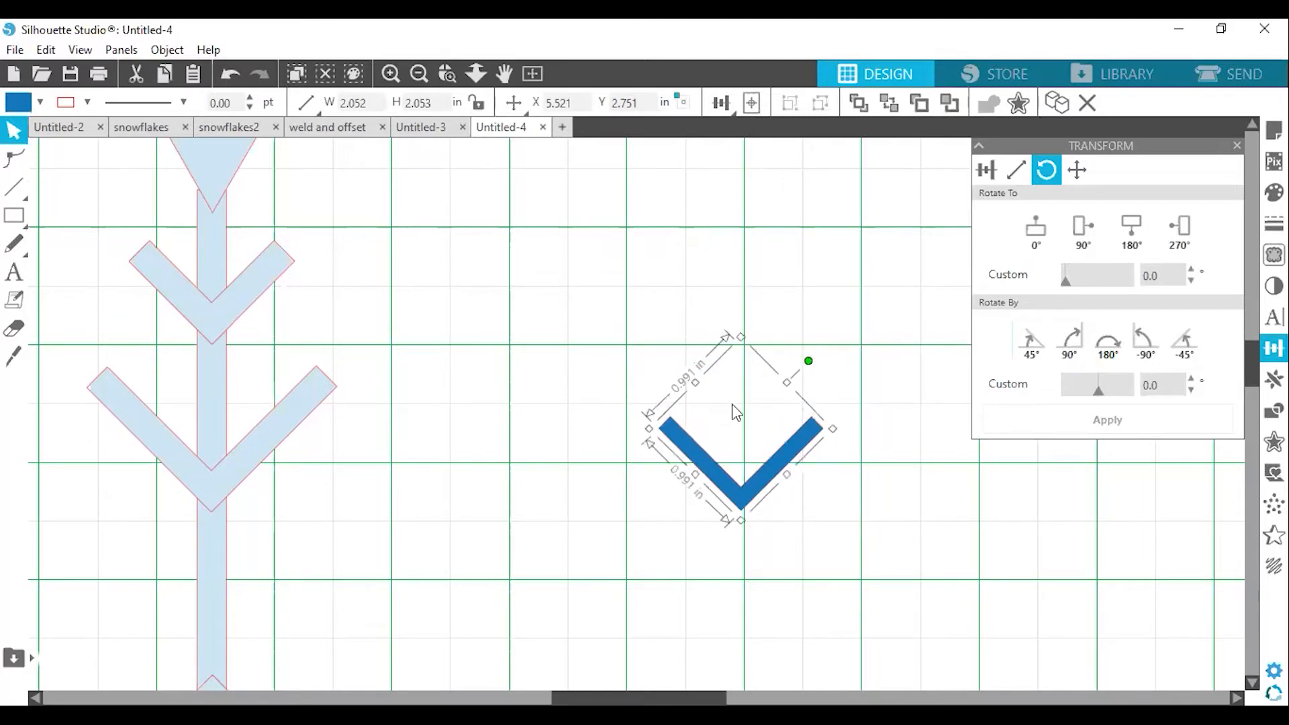
left_click_drag(685, 450, 682, 441)
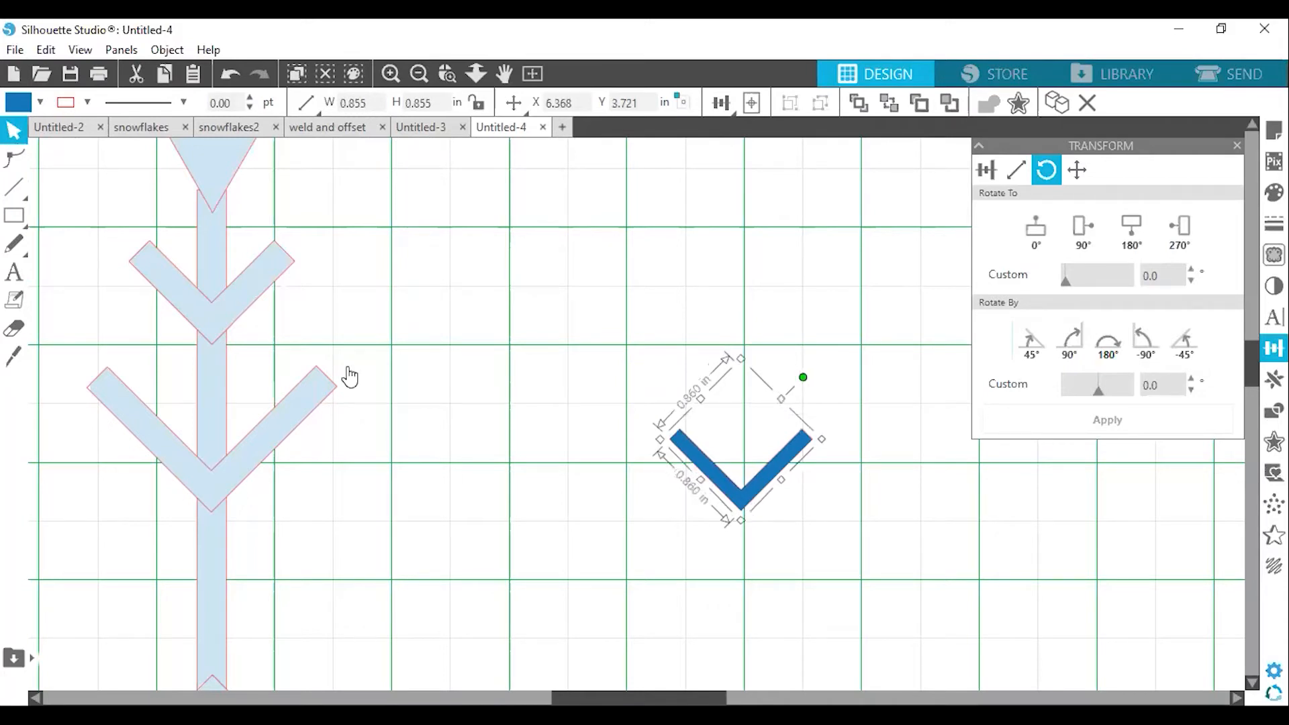
- Try the small blue V against the light blue spine's branches and set it down just right of the upper branch pair
left_click_drag(268, 324, 184, 295)
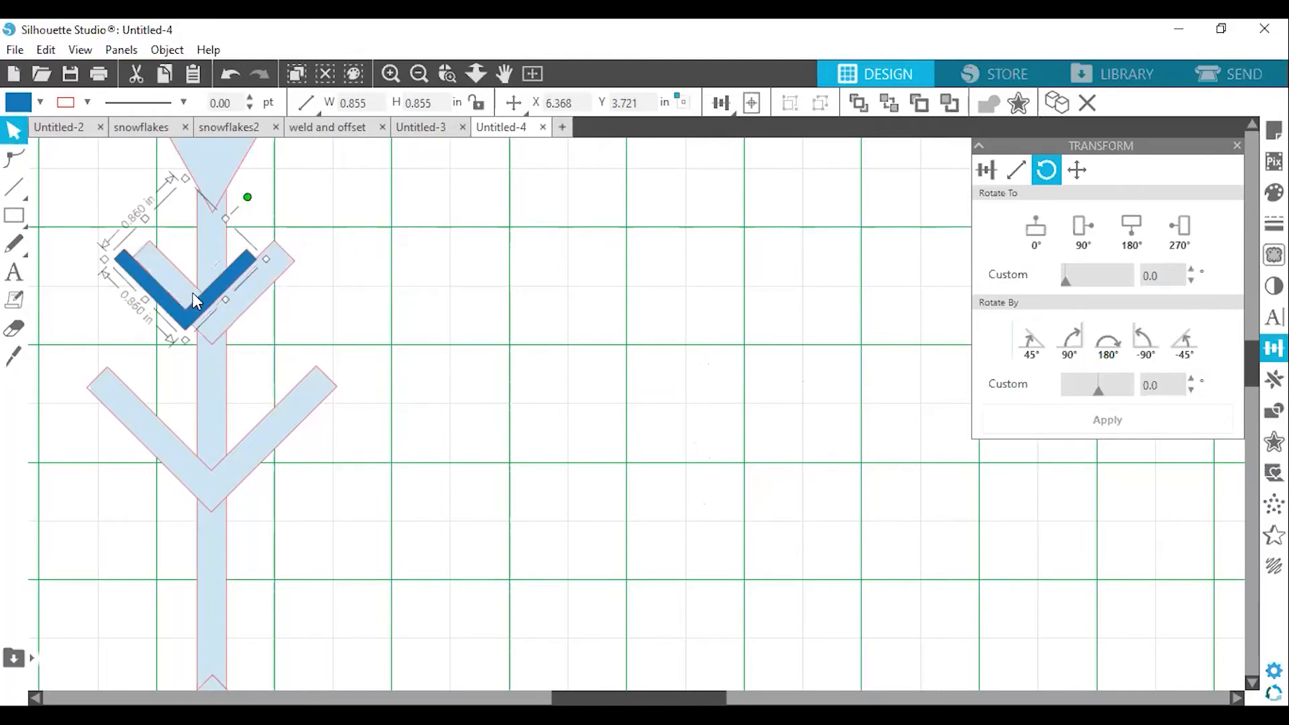
left_click_drag(194, 417, 205, 396)
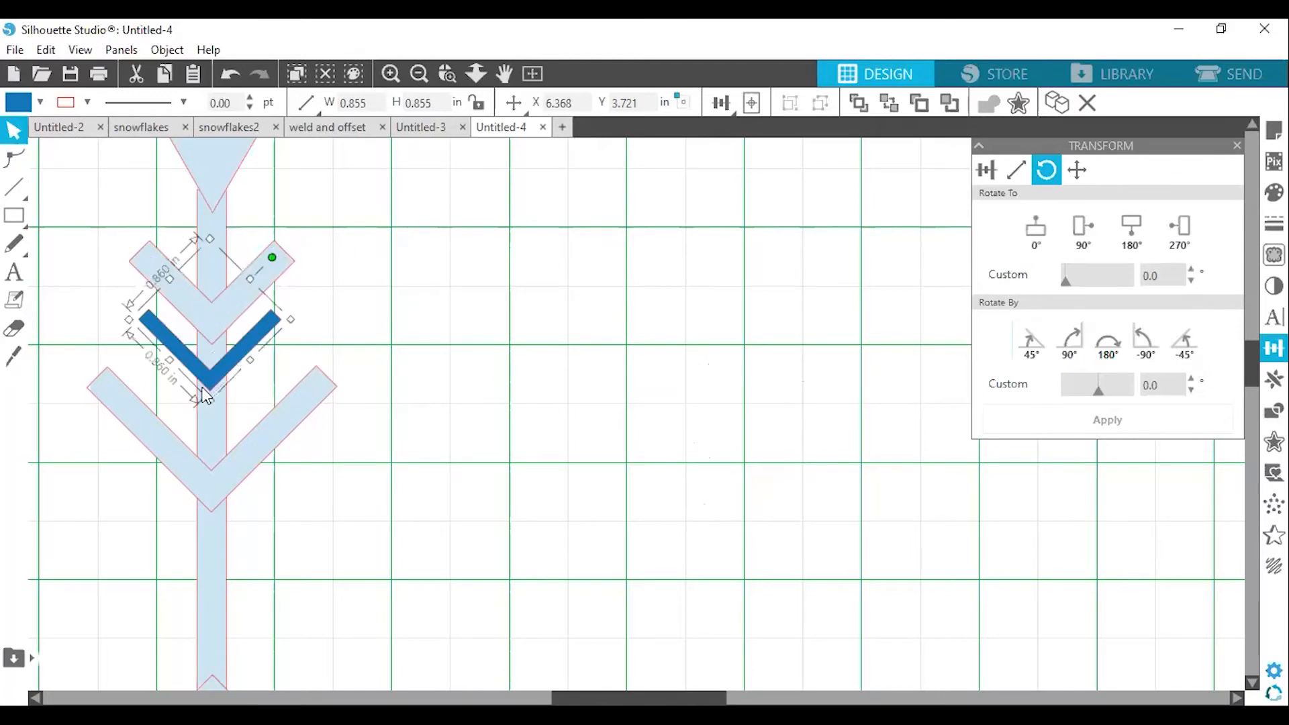
left_click_drag(242, 327, 447, 214)
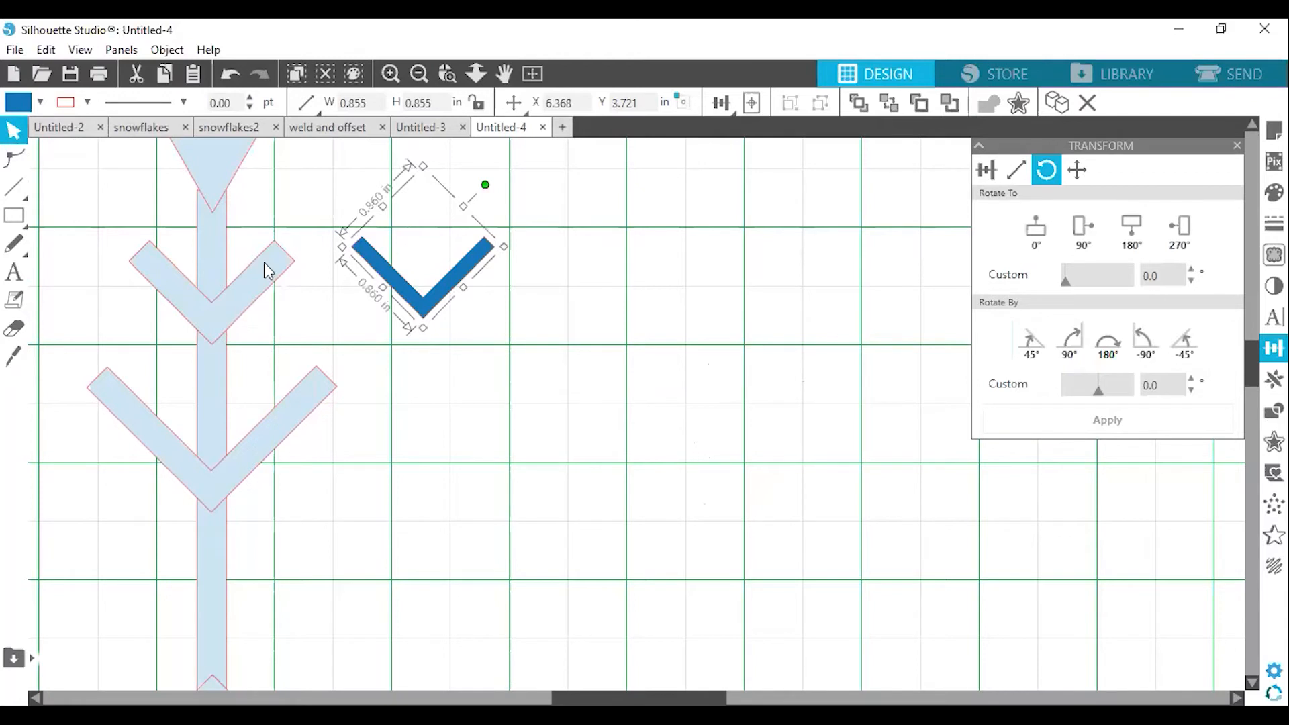
- Draw a regular five-sided polygon about 2.8 in wide beside the light blue spine, near the top of the page
scroll(225, 263, "up", 1)
scroll(193, 282, "up", 1)
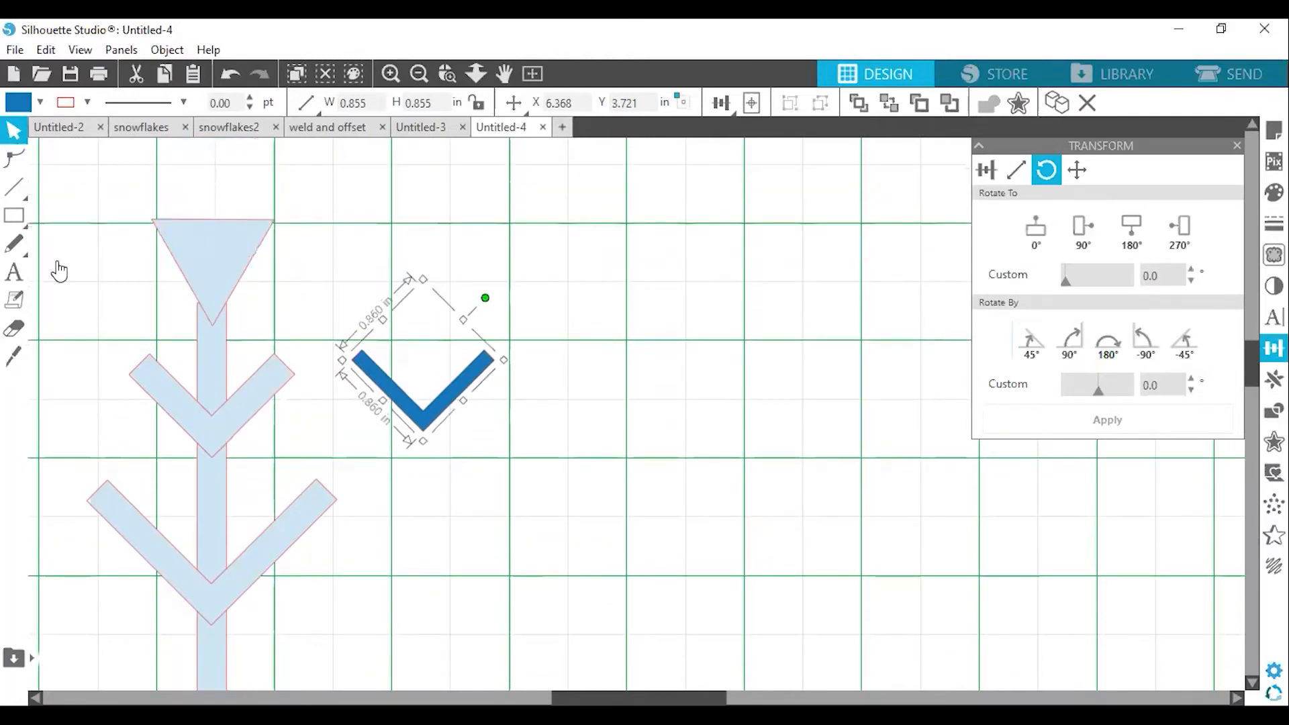
scroll(13, 222, "up", 2)
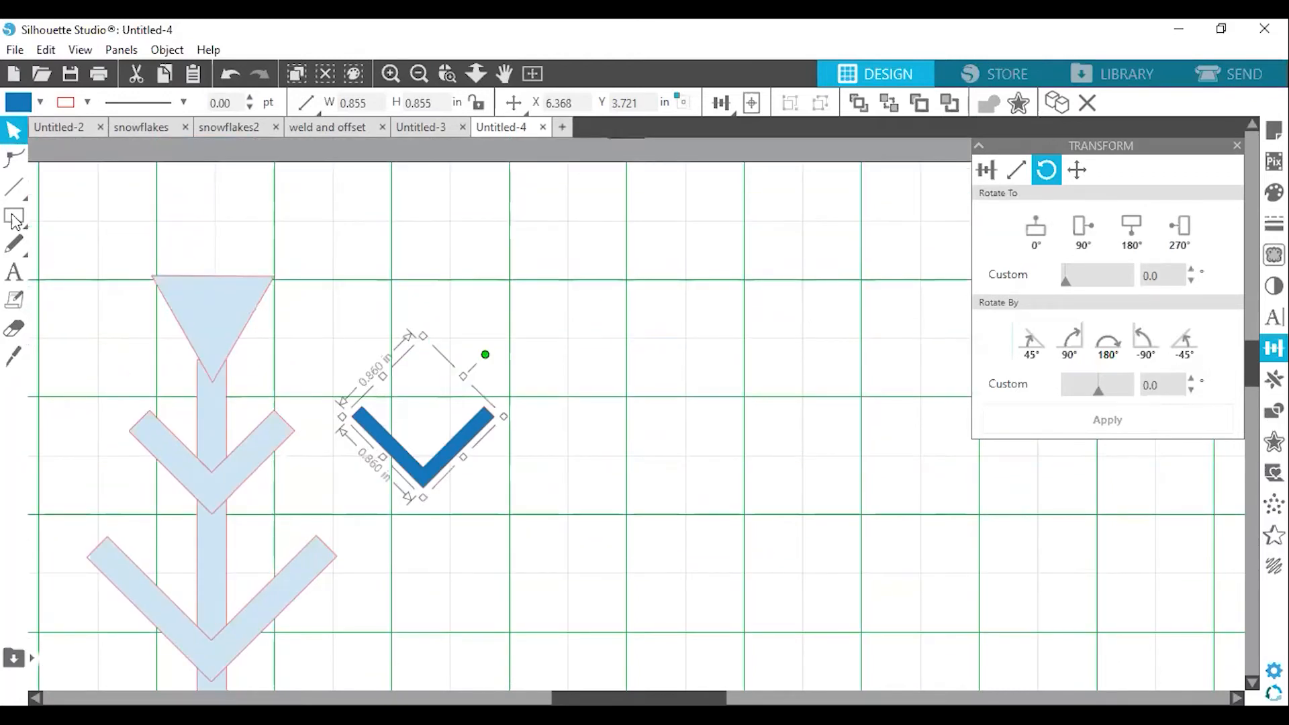
scroll(15, 224, "up", 1)
left_click(9, 219)
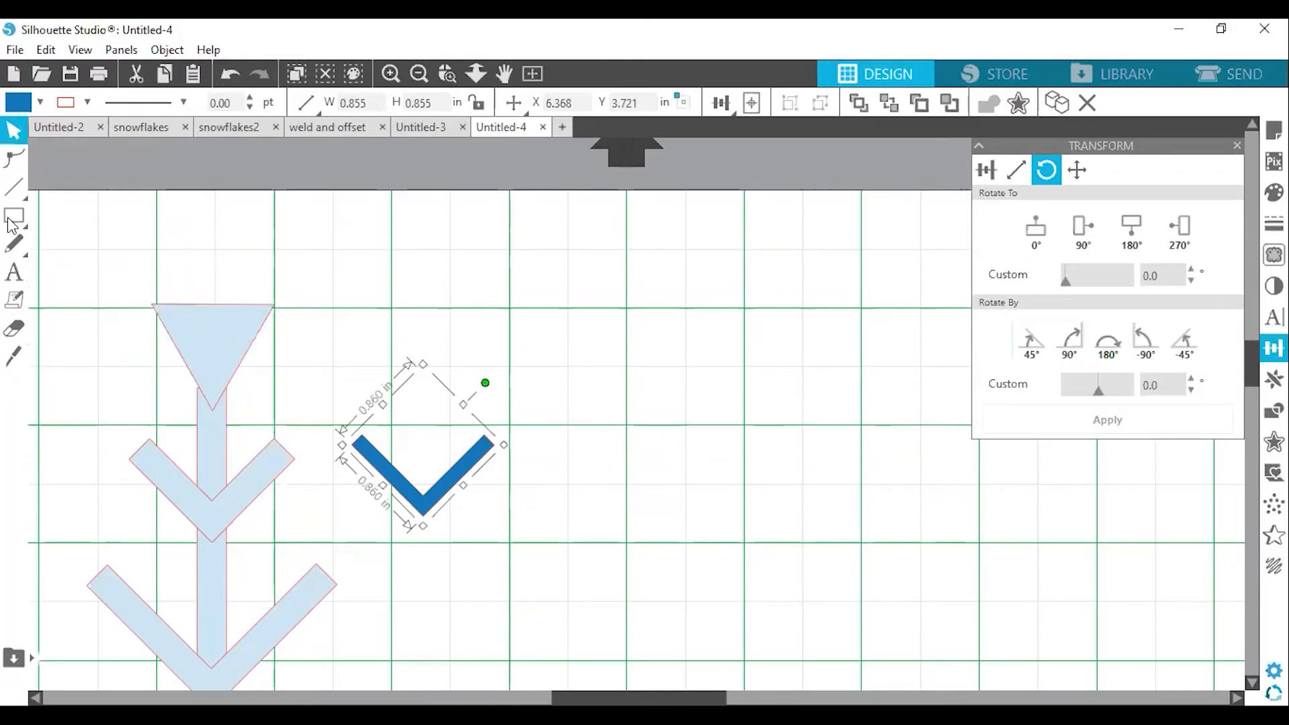
left_click(129, 216)
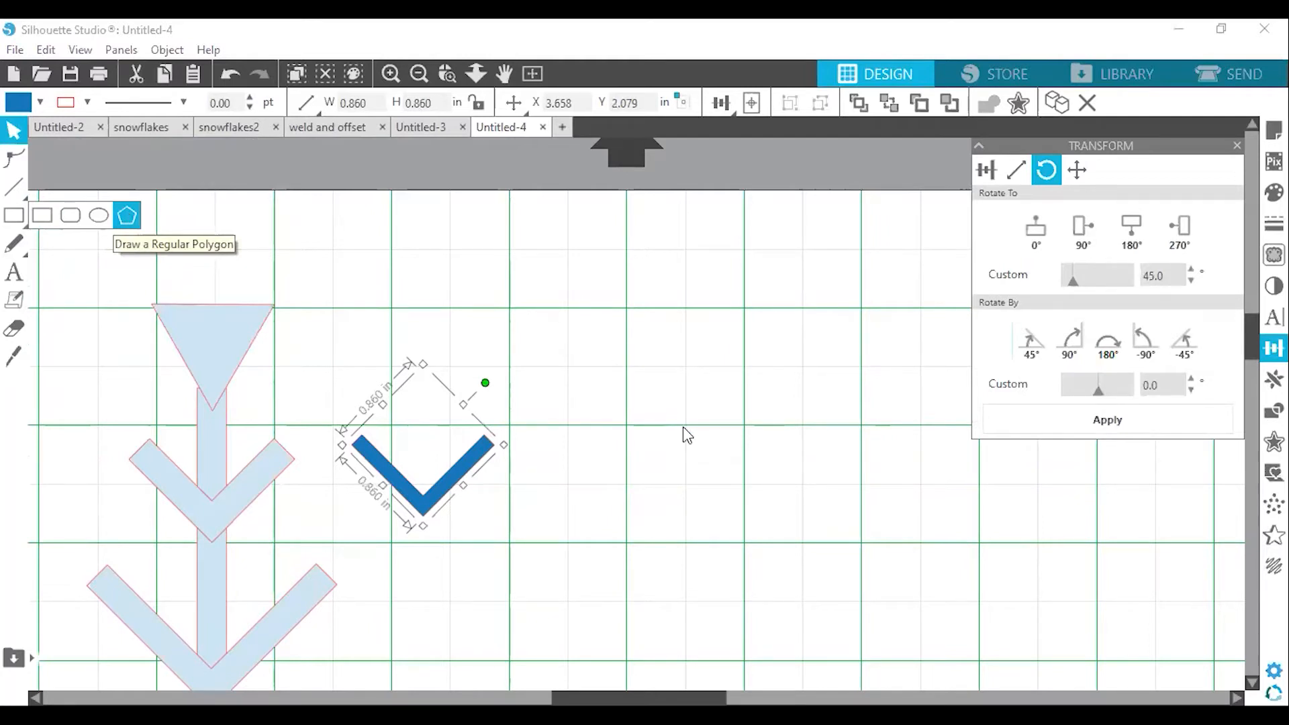
left_click_drag(567, 324, 691, 366)
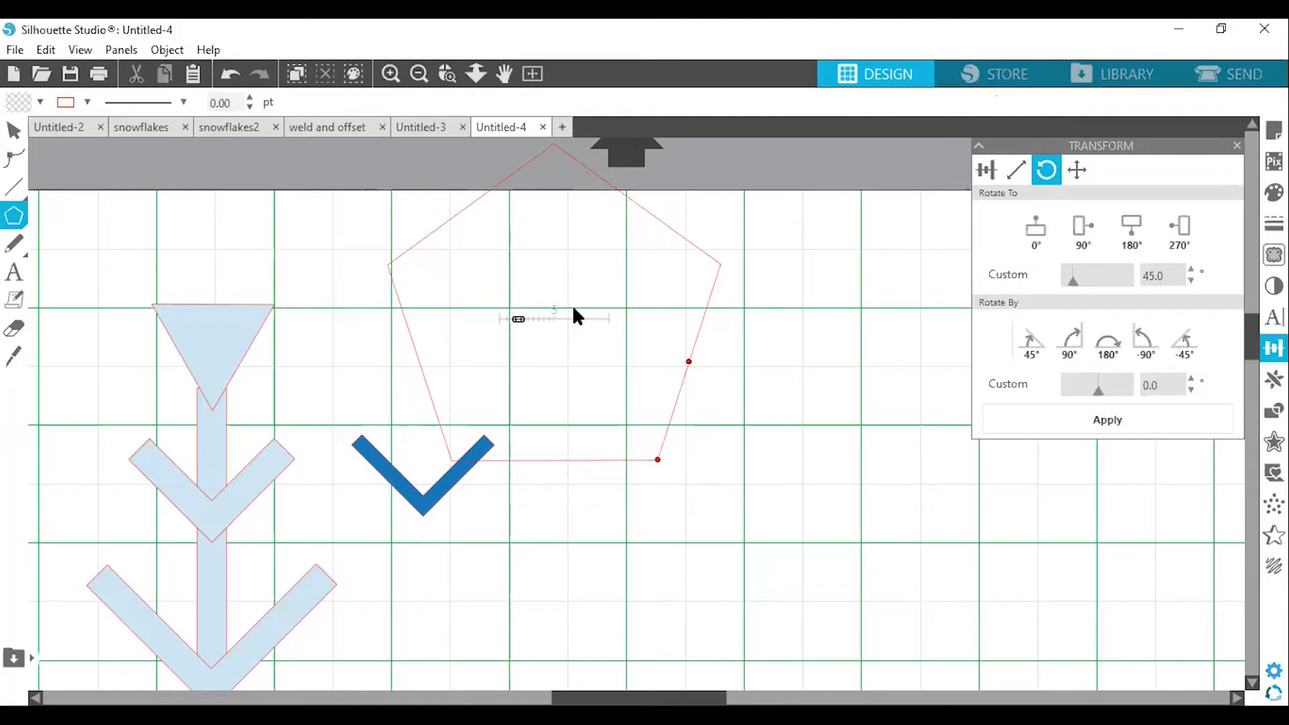
left_click(612, 438)
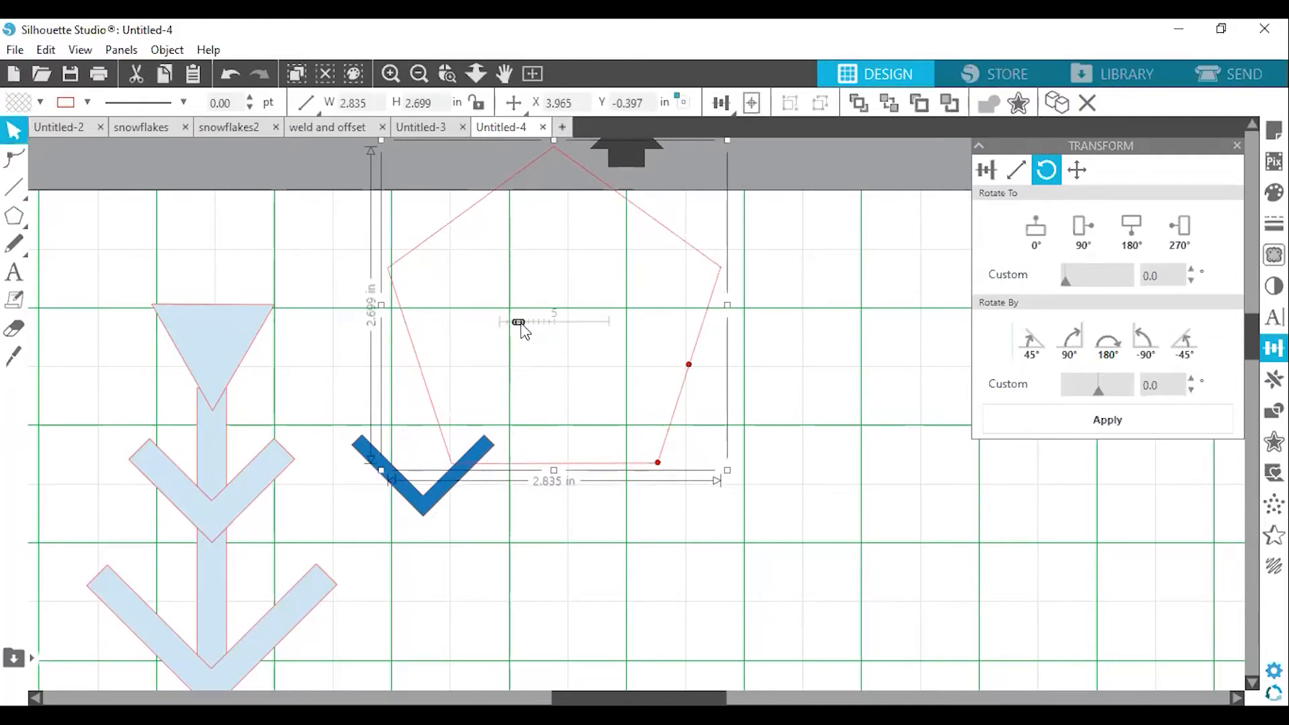
- Try 6 and 4 sides on the polygon, settle on 3 sides, and convert the resulting triangle to a path
left_click_drag(519, 323, 524, 323)
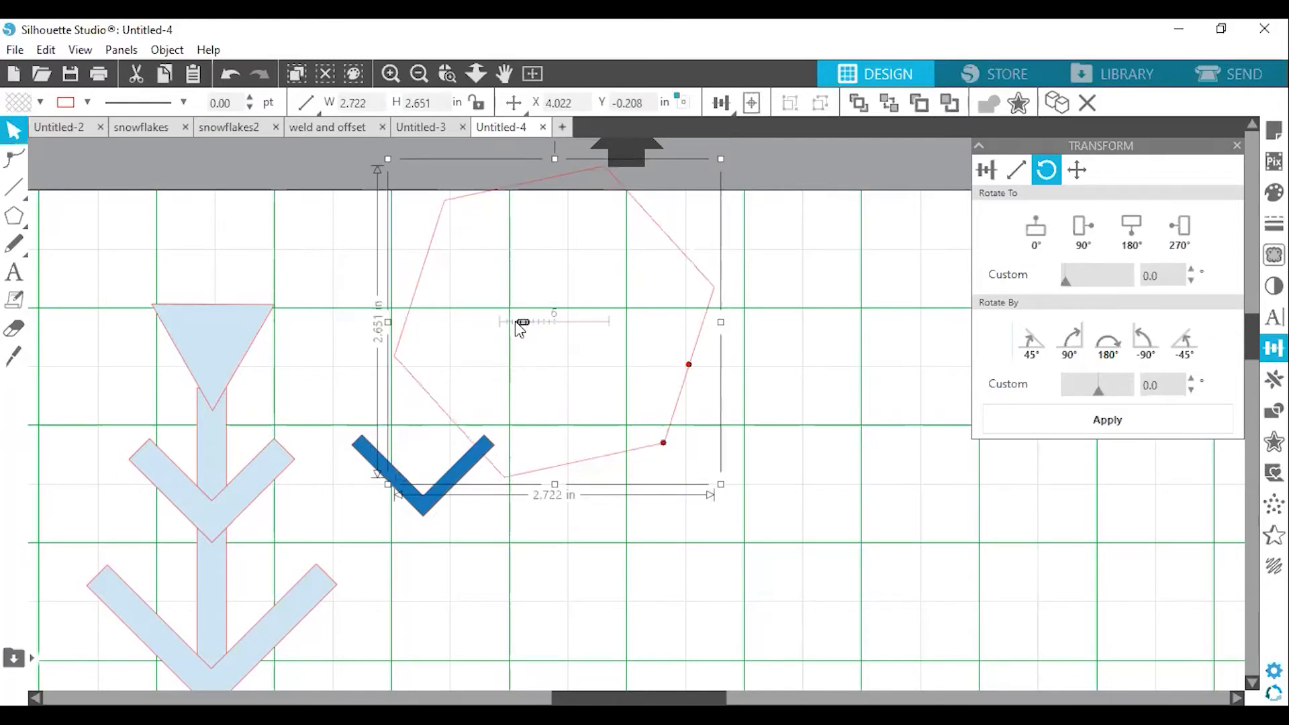
left_click_drag(523, 323, 518, 323)
left_click_drag(517, 321, 511, 320)
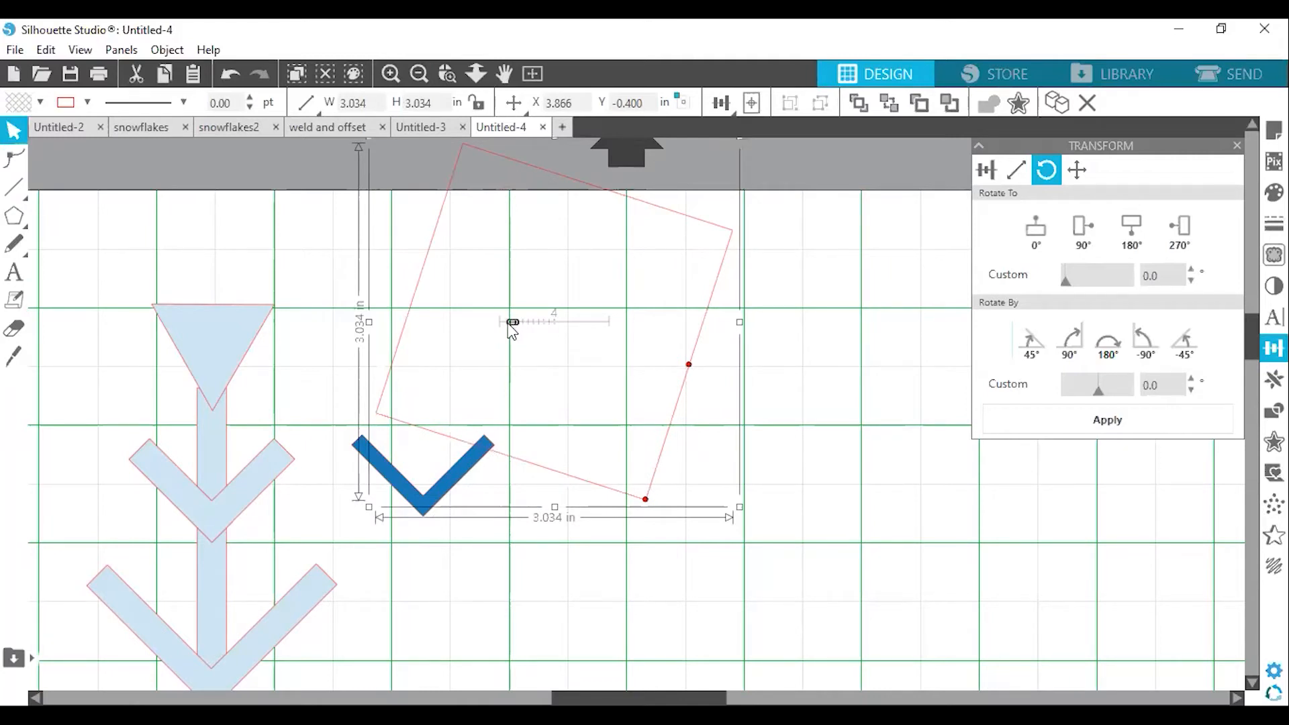
left_click_drag(511, 323, 507, 323)
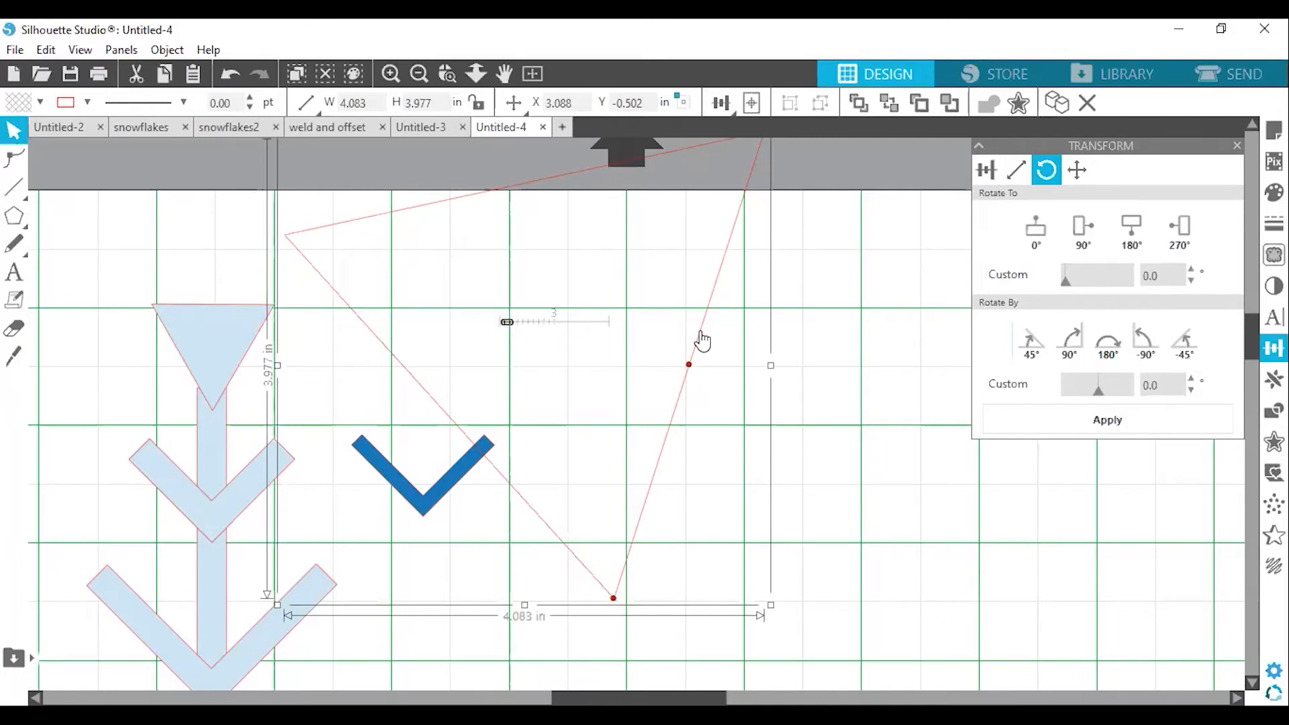
right_click(663, 345)
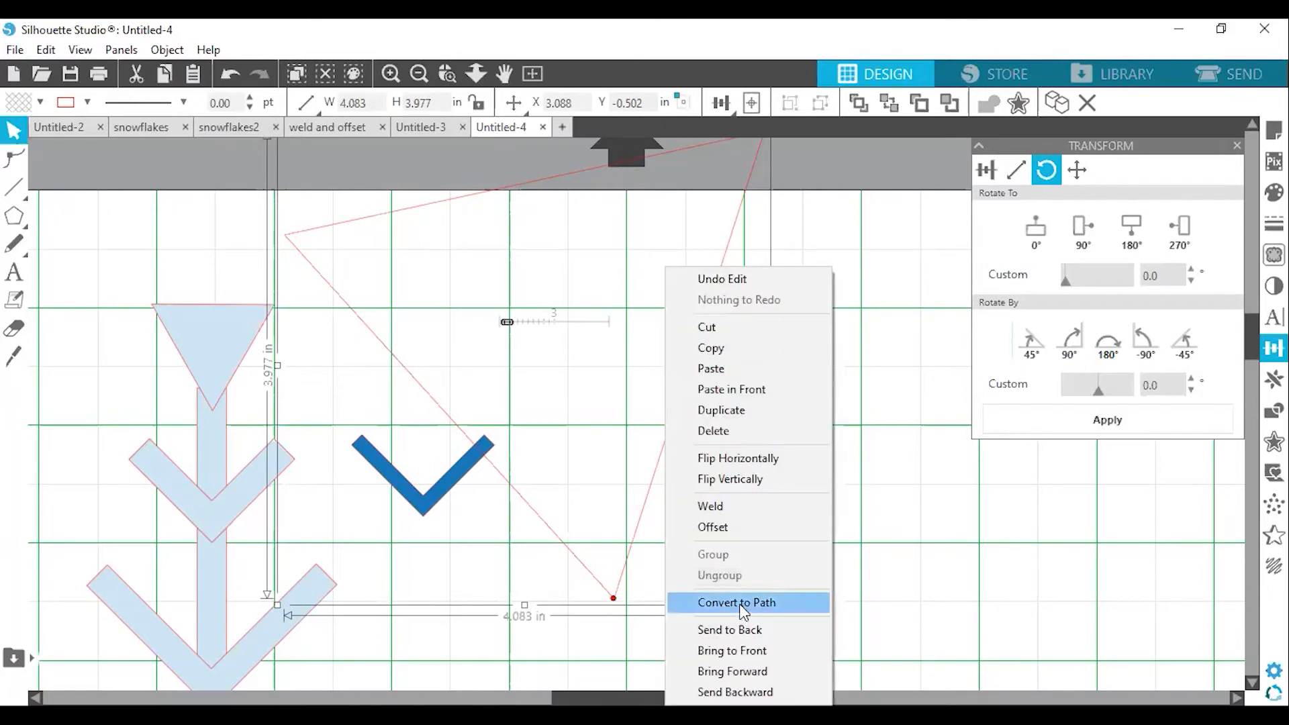
left_click(739, 603)
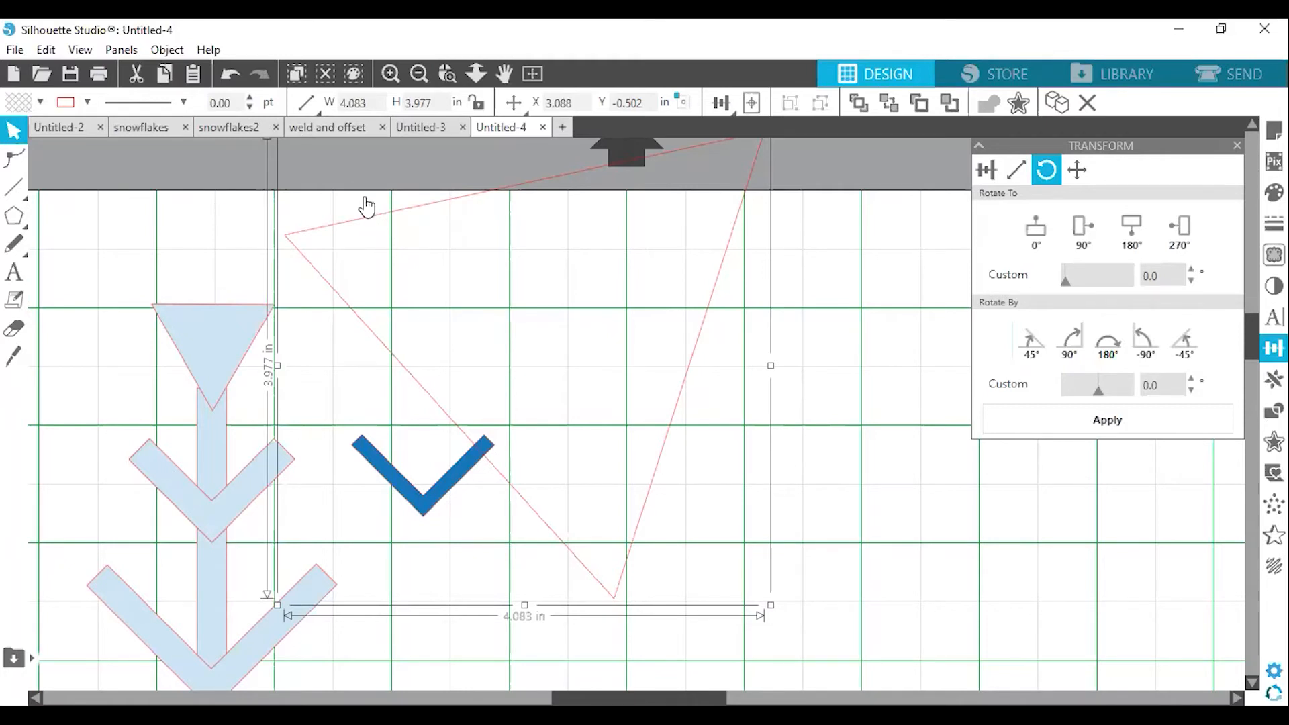
- Scale the triangle down proportionally to about 1.472 by 1.434 in and place it to the right of the blue V
scroll(279, 157, "up", 1)
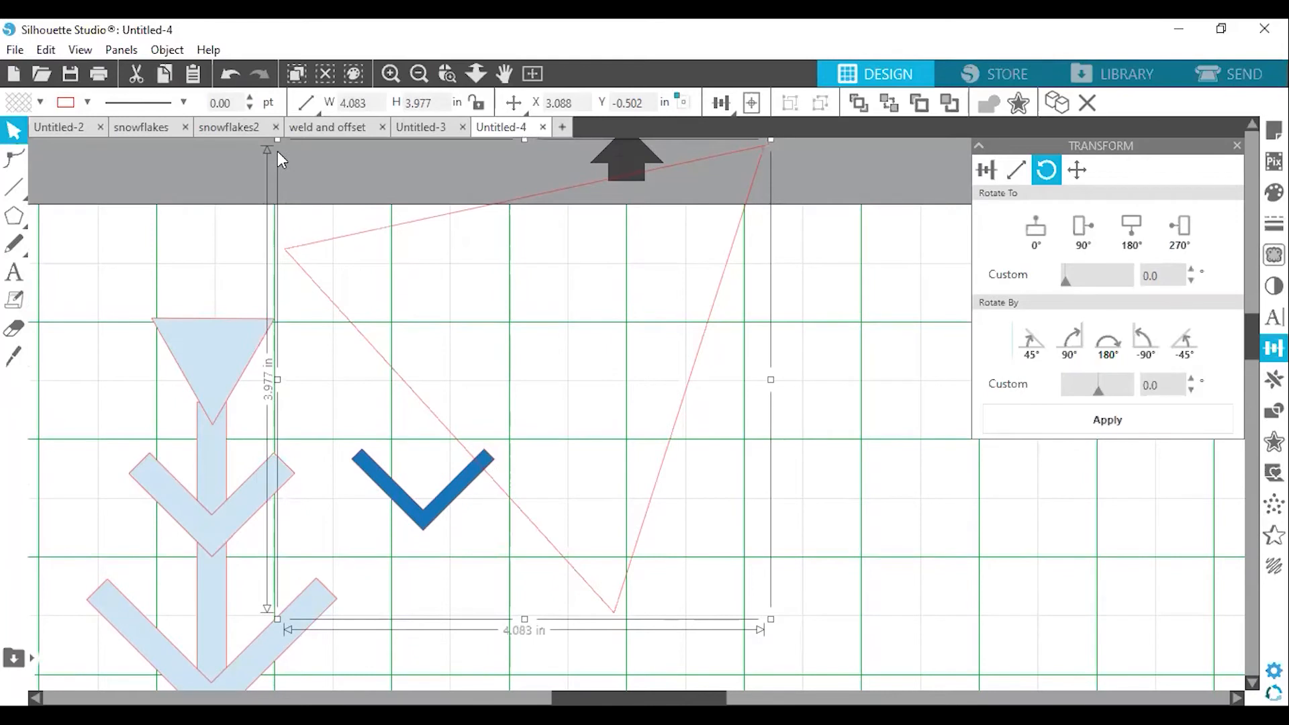
scroll(663, 446, "up", 1)
left_click_drag(661, 438, 308, 170)
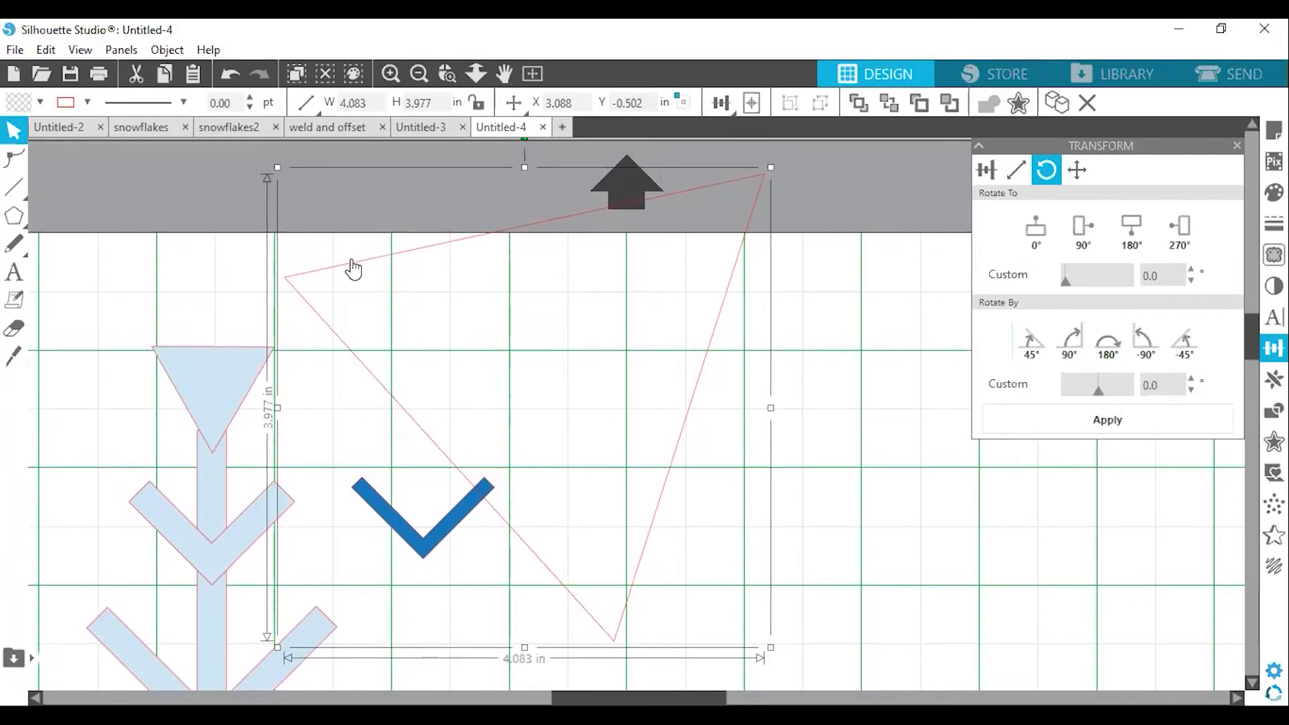
left_click(264, 221)
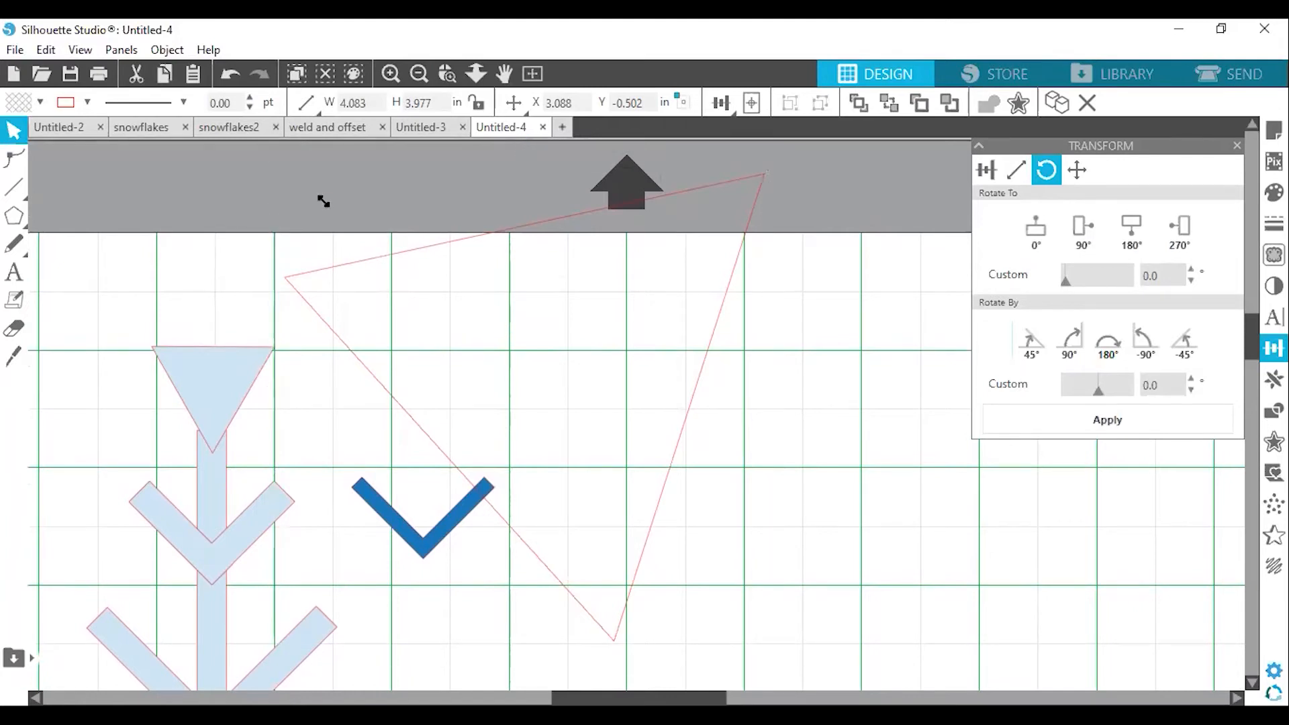
left_click(490, 336)
left_click_drag(538, 366, 660, 394)
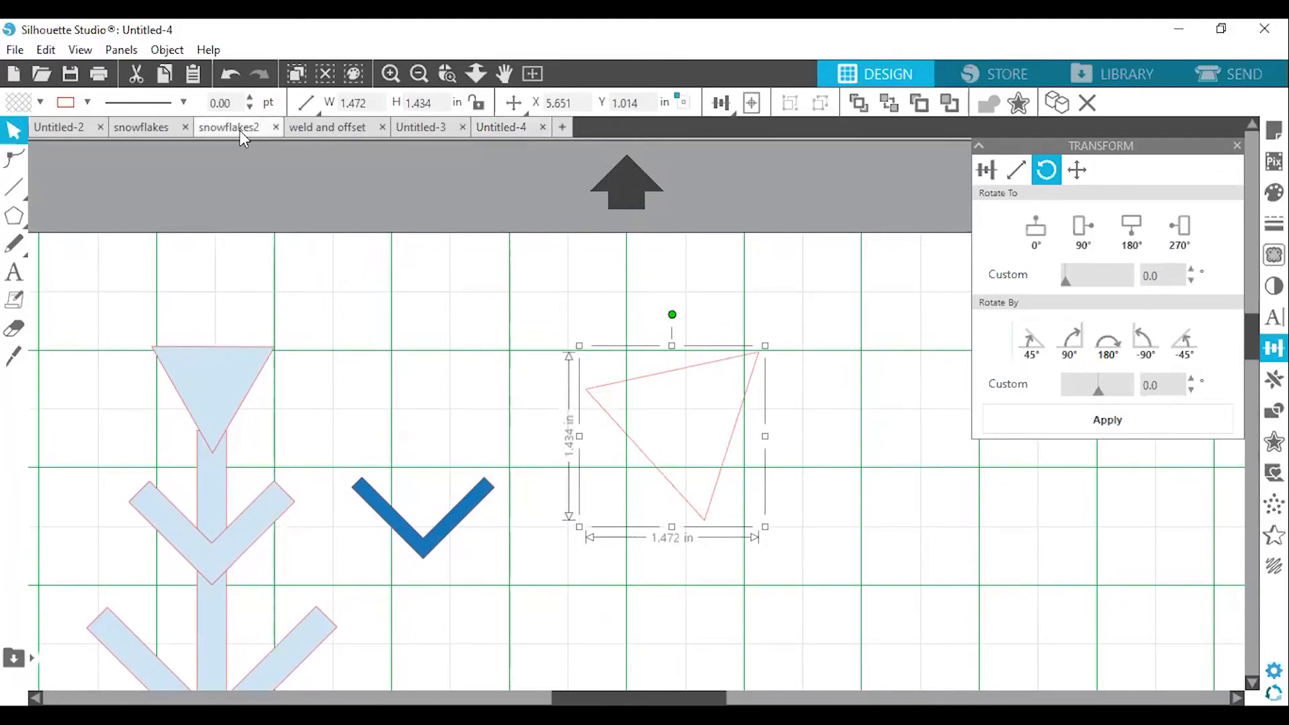
- Switch to the snowflakes2 design, clear the large triangle-tipped snowflake off the mat, and arrange the circle-ended spine and circle-tipped snowflake on it
left_click(265, 128)
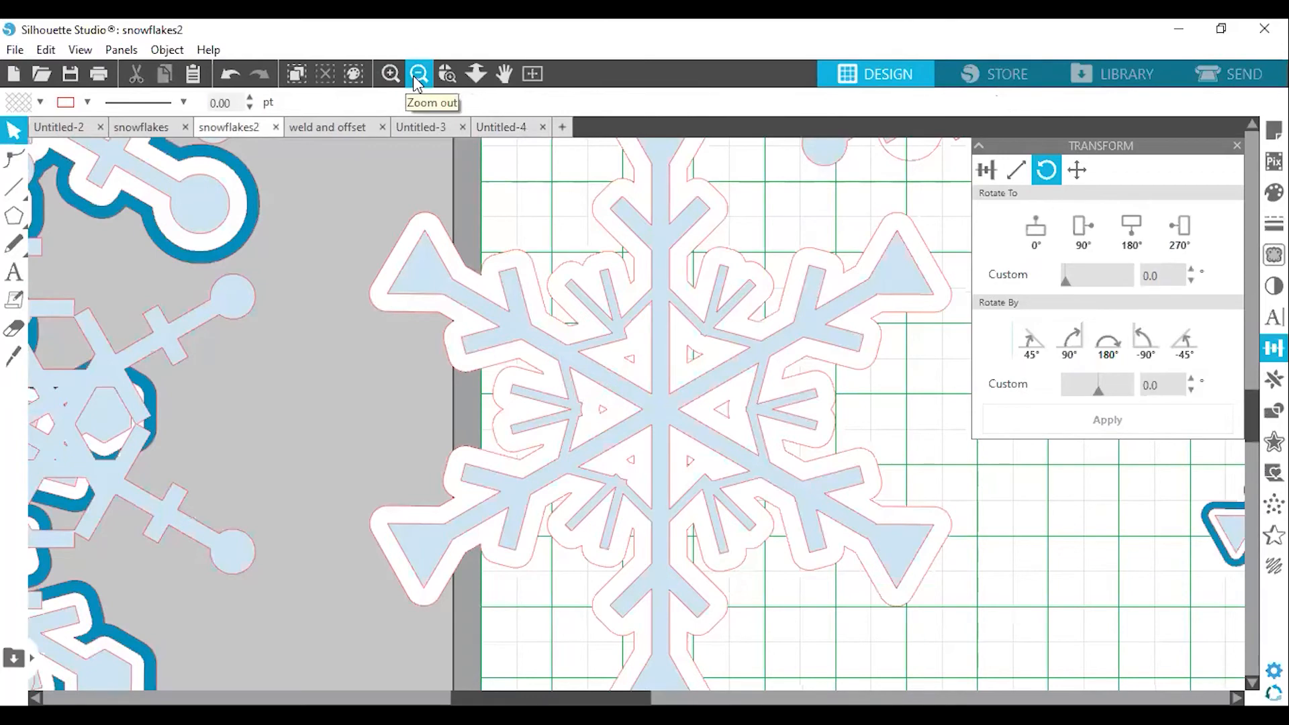
scroll(642, 436, "down", 3)
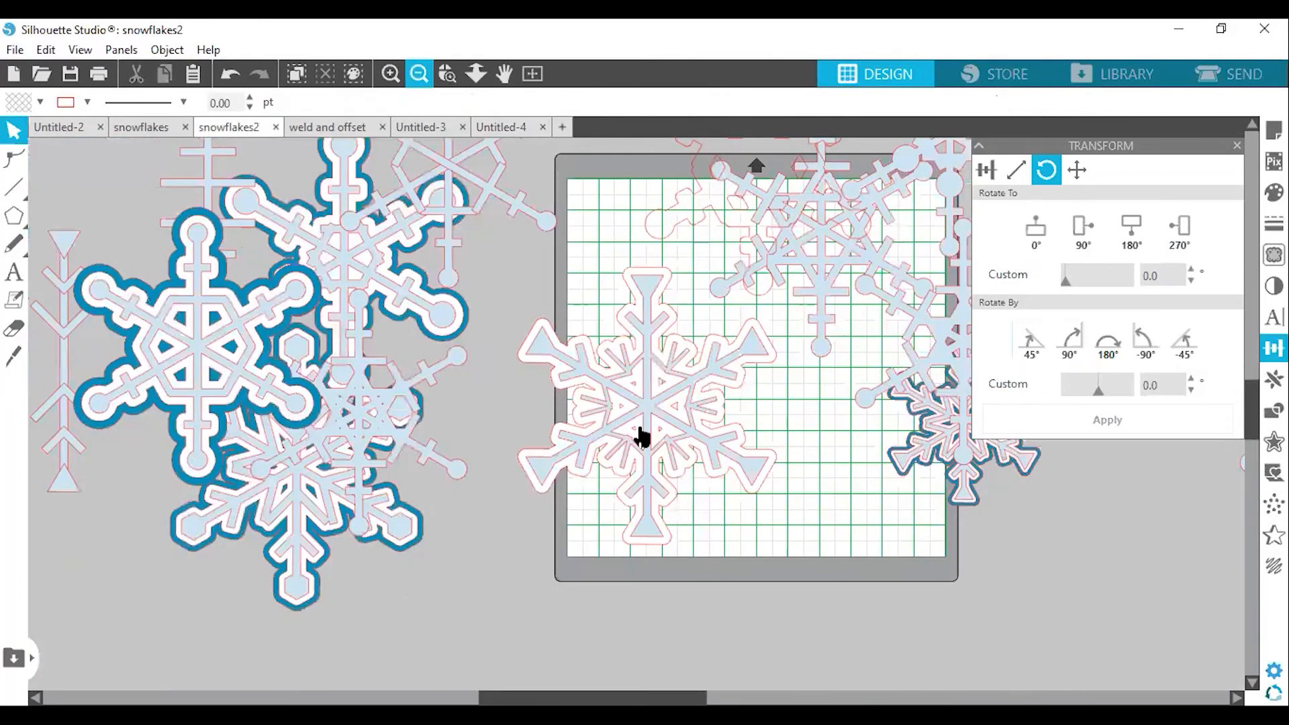
scroll(735, 399, "down", 3)
left_click(419, 74)
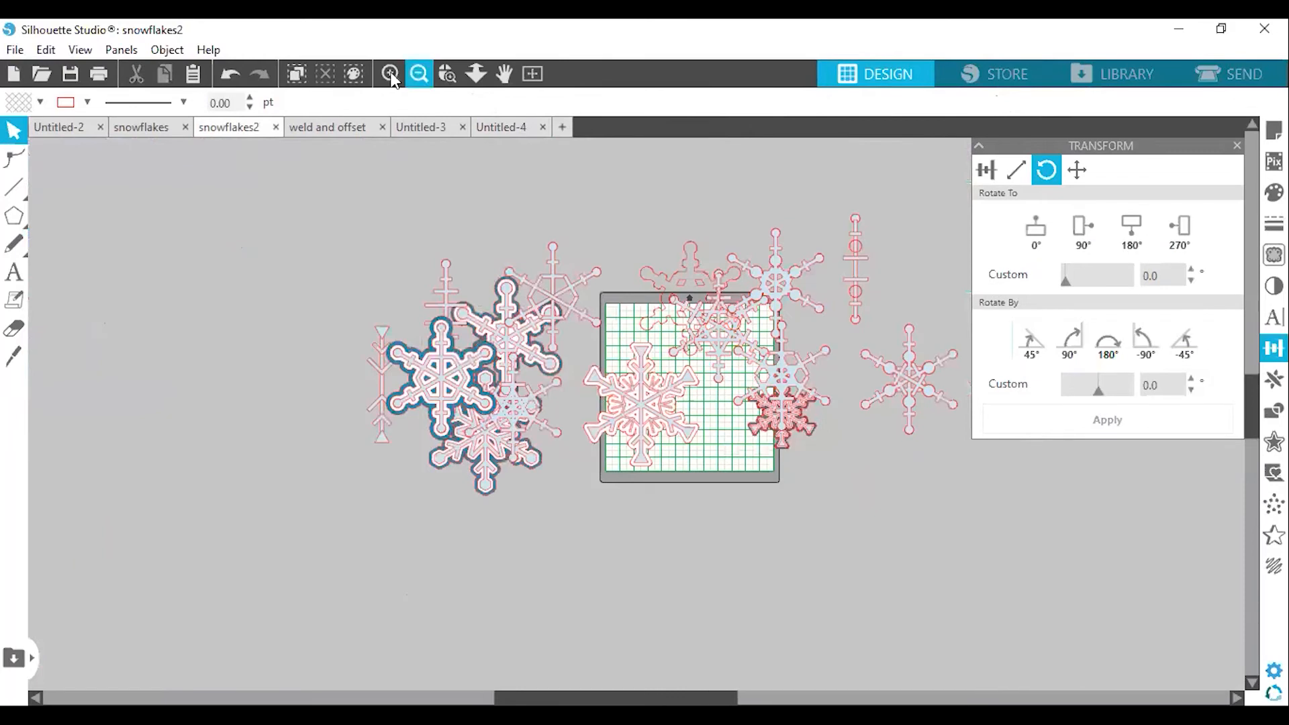
left_click(391, 75)
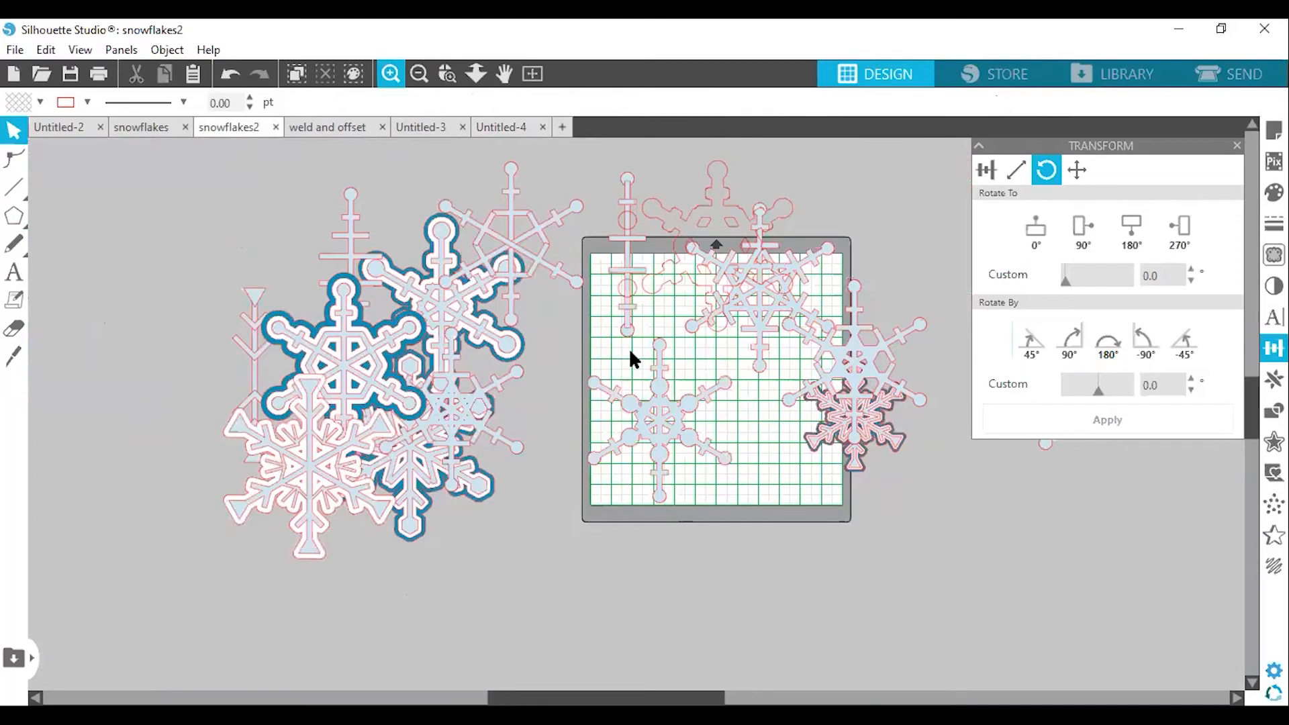
left_click_drag(632, 345, 639, 344)
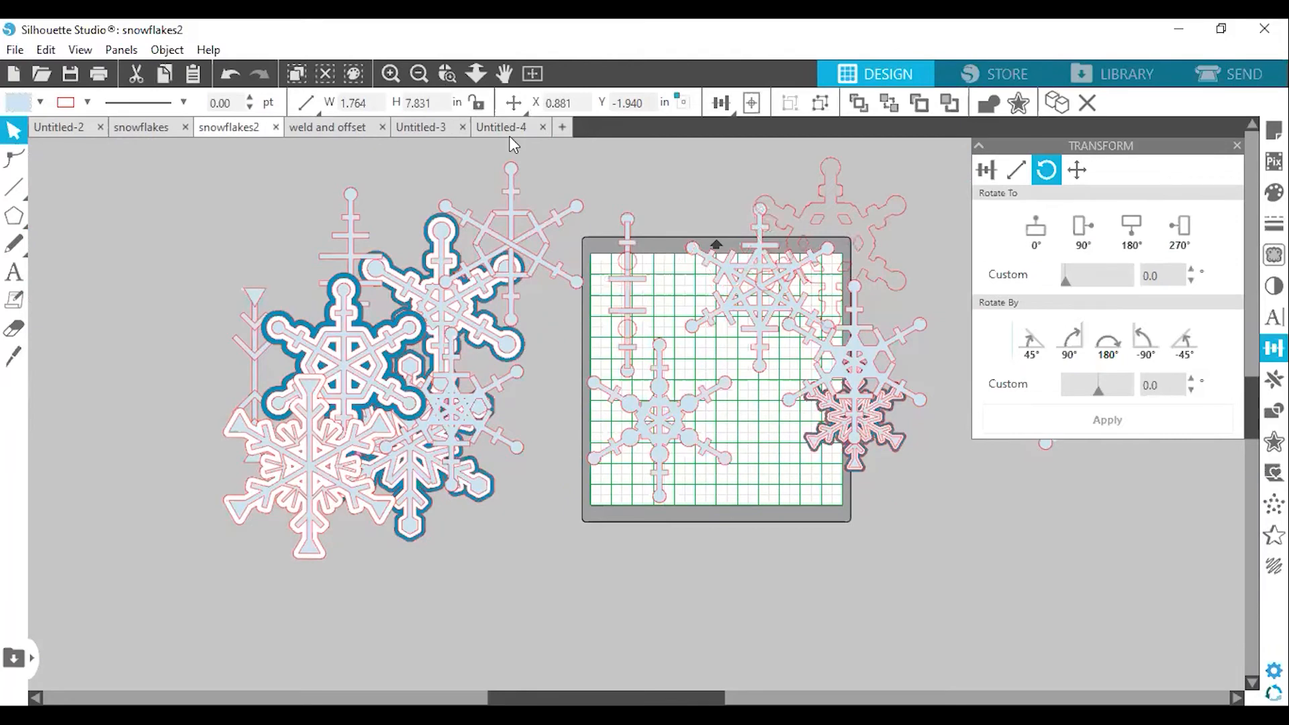
left_click_drag(524, 183, 784, 516)
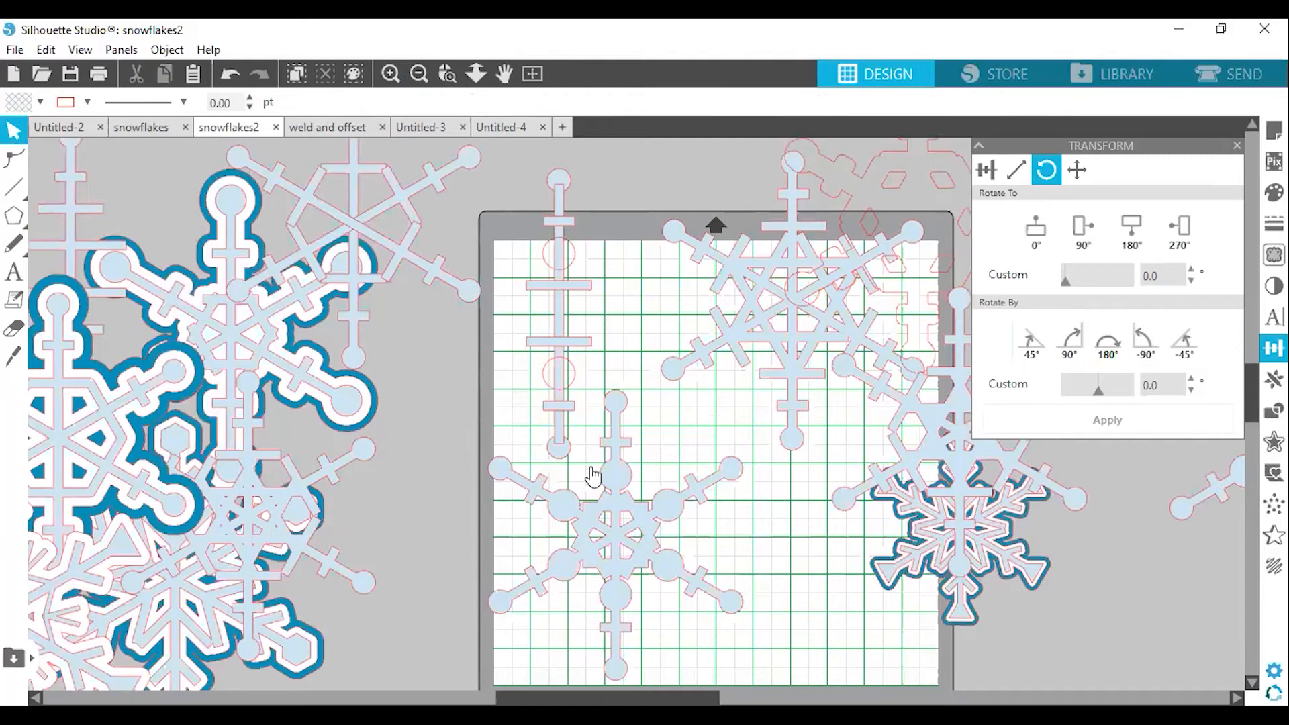
scroll(519, 475, "down", 1)
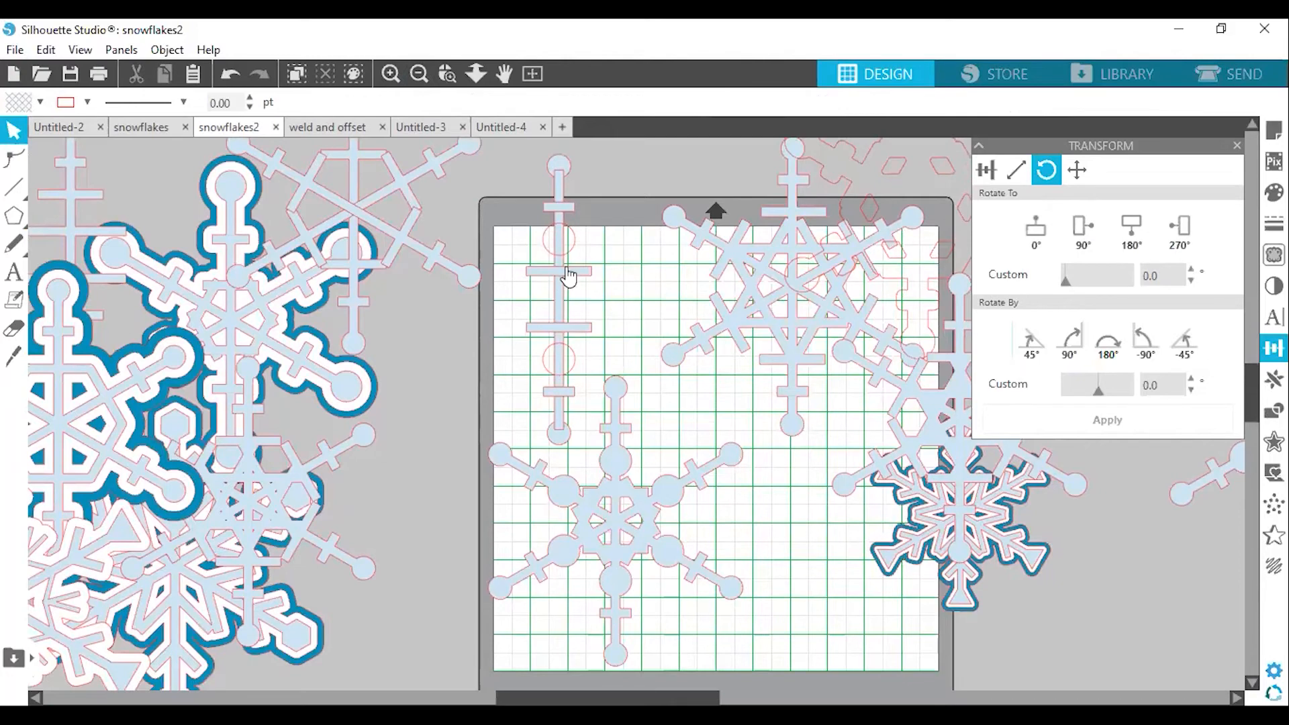
scroll(568, 280, "down", 1)
- Copy the light blue circle-ended spine with crossbars, 3.000 by 7.831 in, from beside the mat and create a new blank design for it
left_click(107, 249)
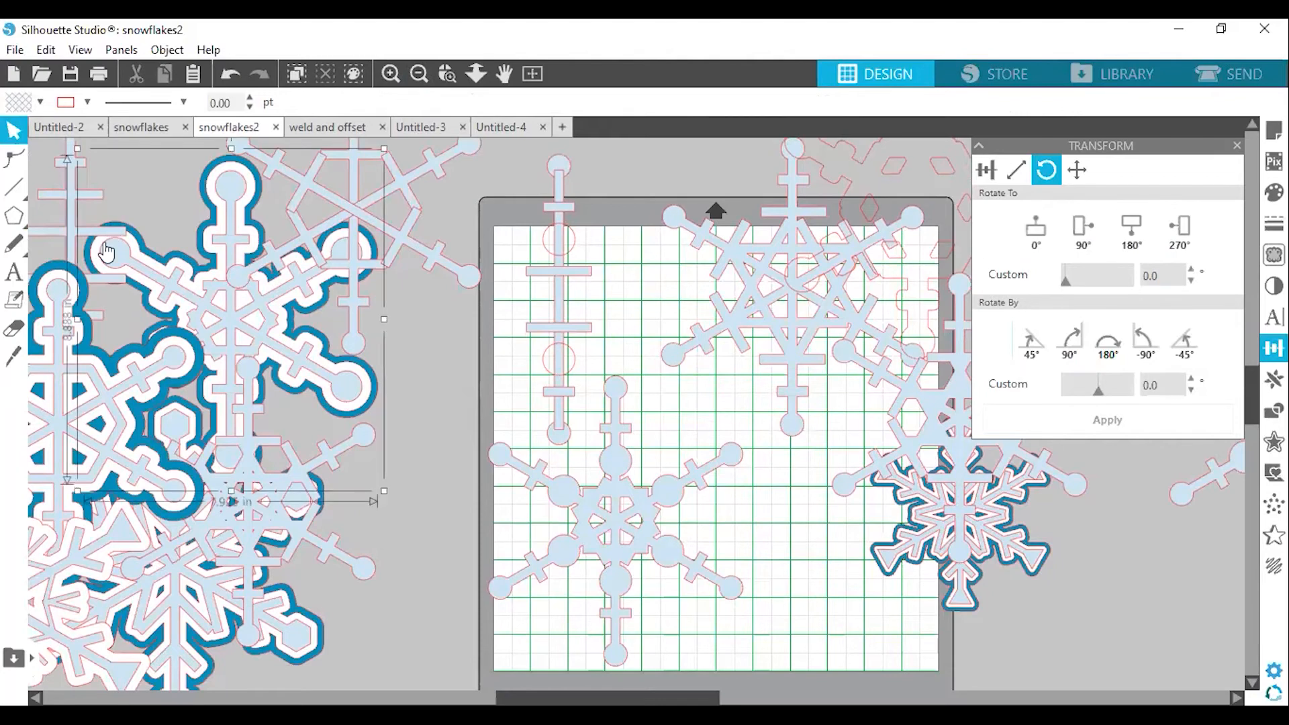
left_click(53, 191)
left_click(53, 191)
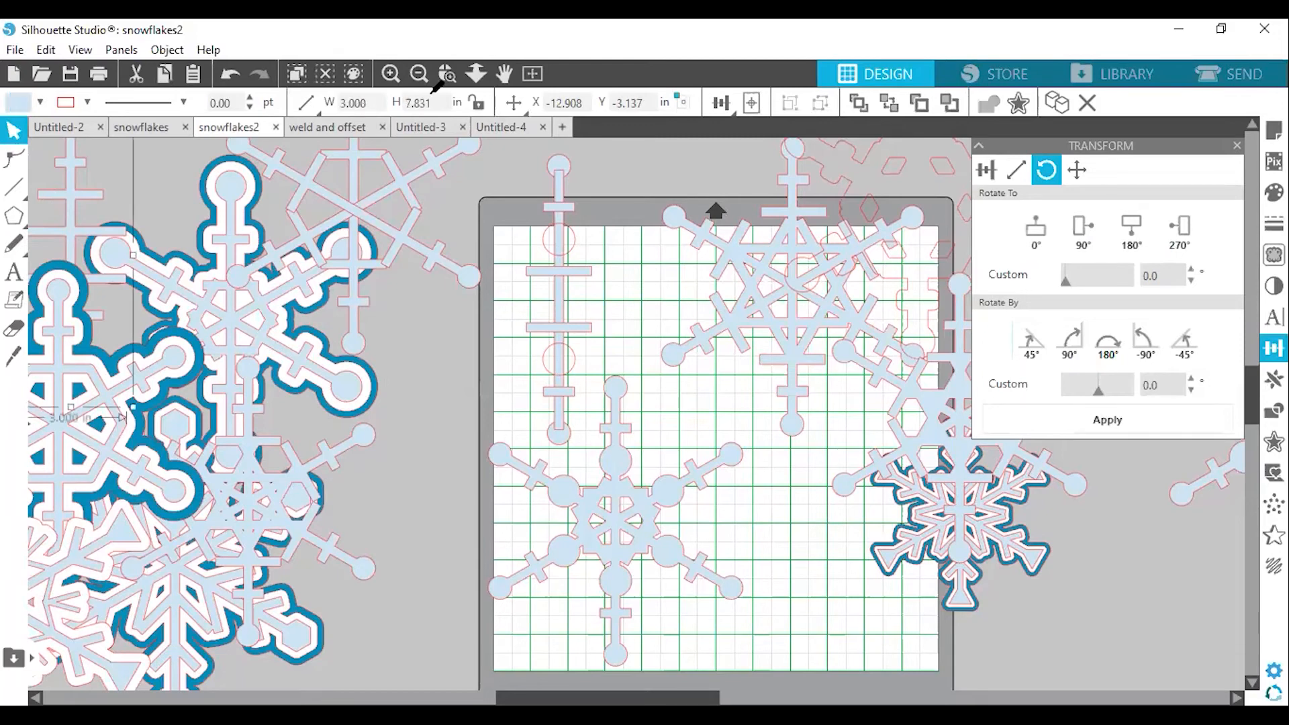
key("space")
key("space")
left_click(624, 295)
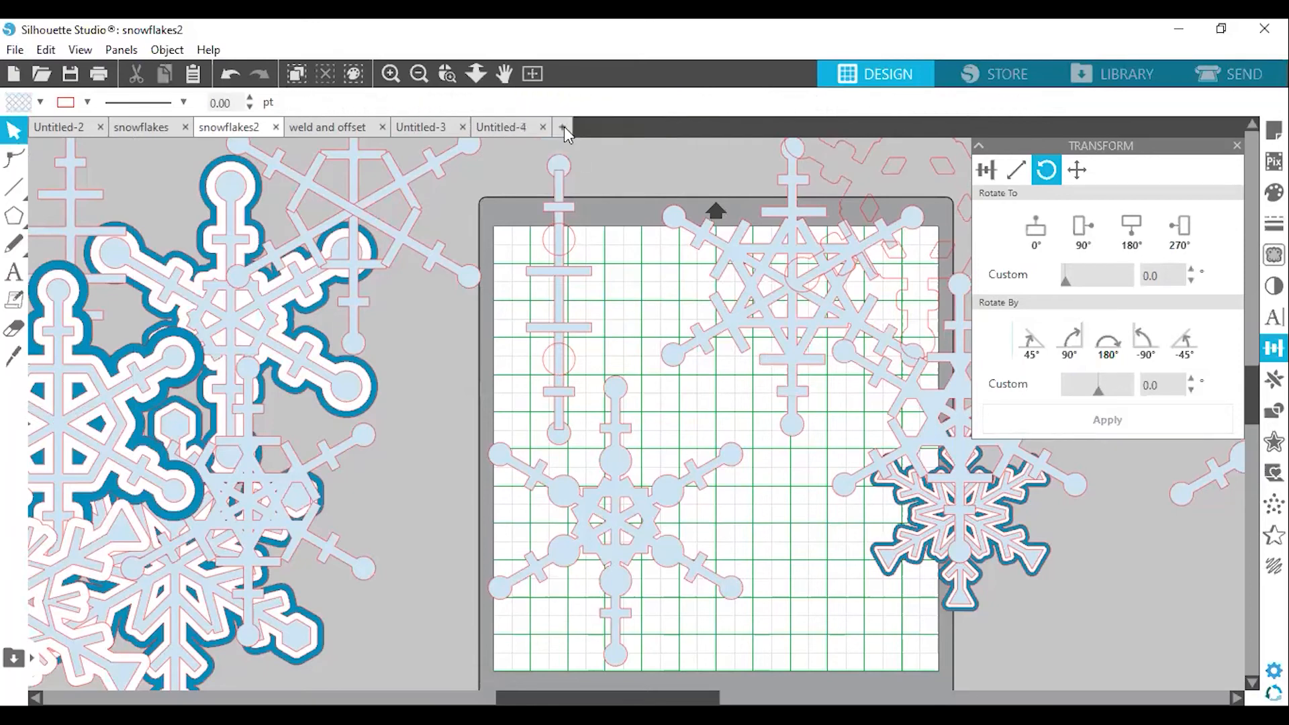
left_click(564, 128)
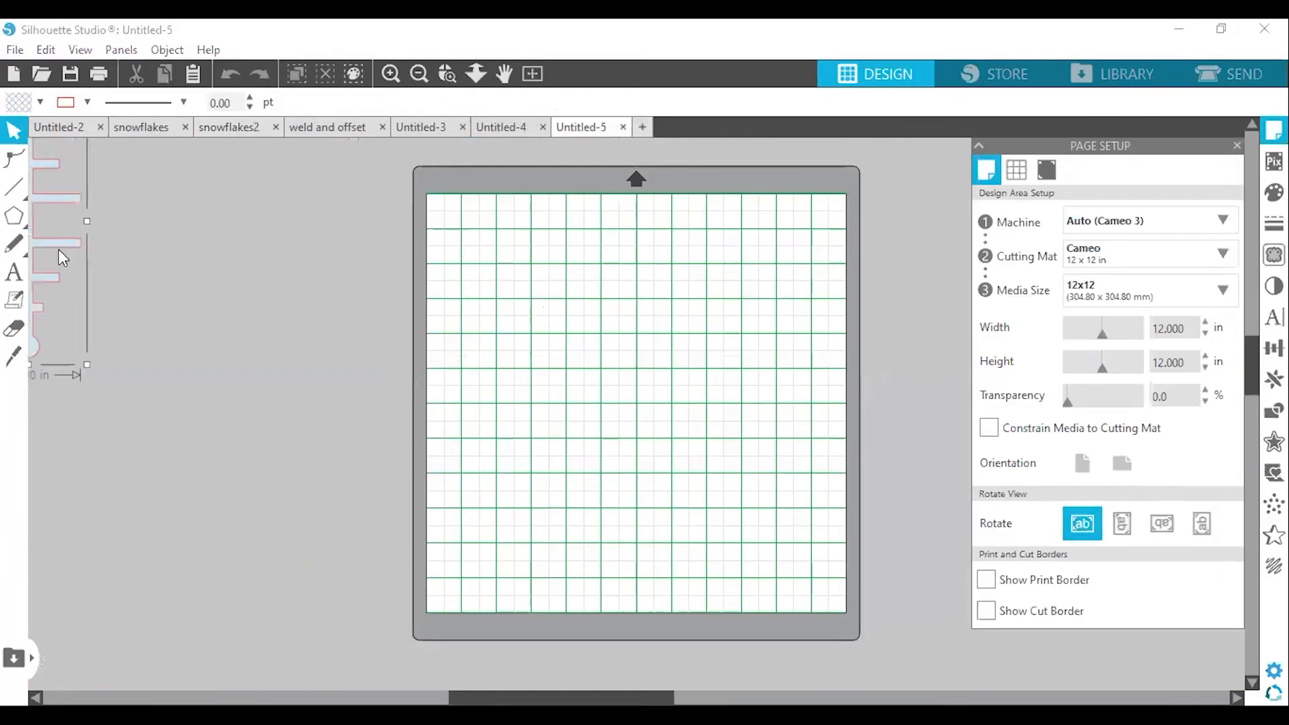
- Place the copied spine on the mat, replicate it with rotated copies into a six-armed snowflake, and weld all the pieces together
left_click_drag(302, 354, 647, 395)
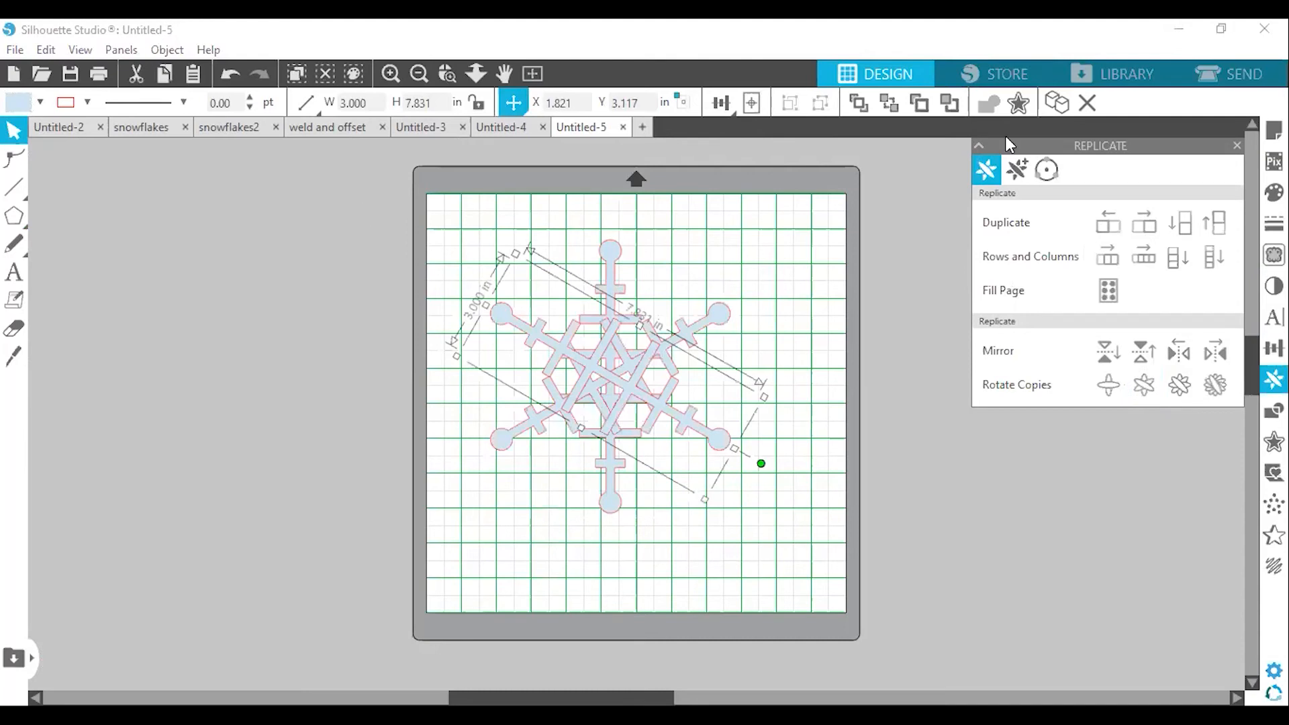
key("ctrl+a")
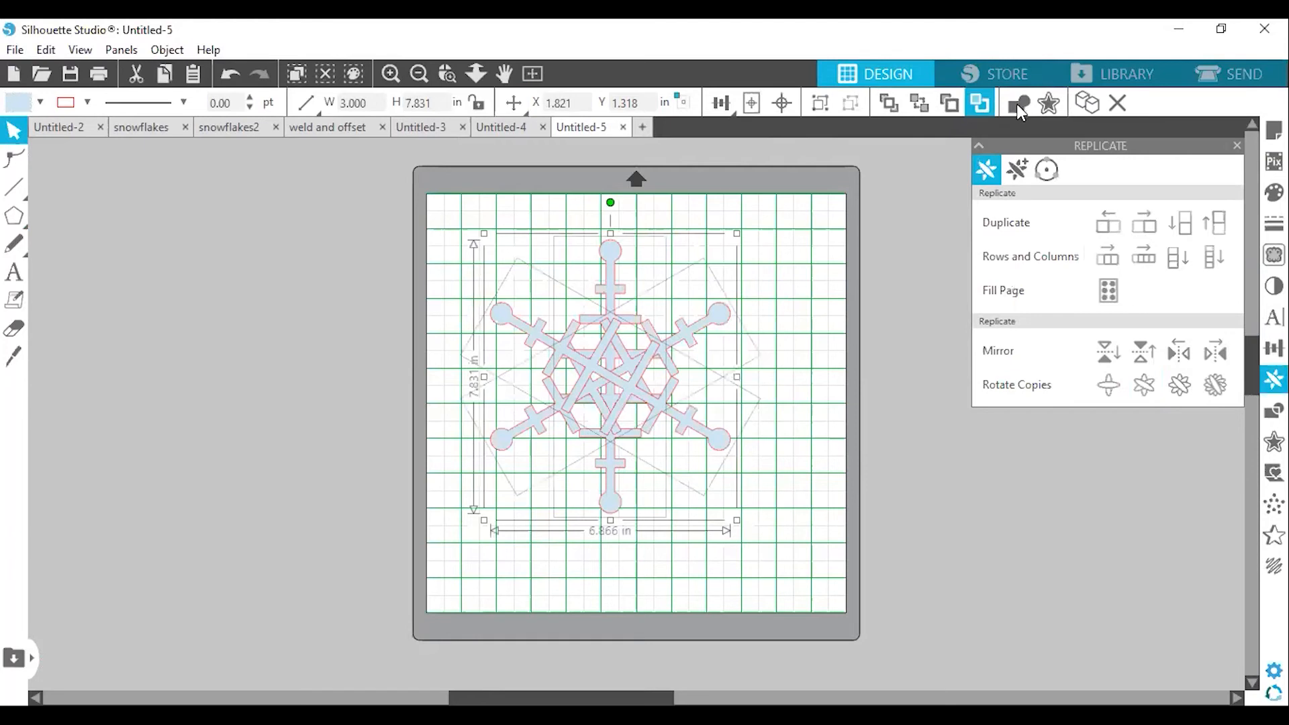
left_click(1018, 108)
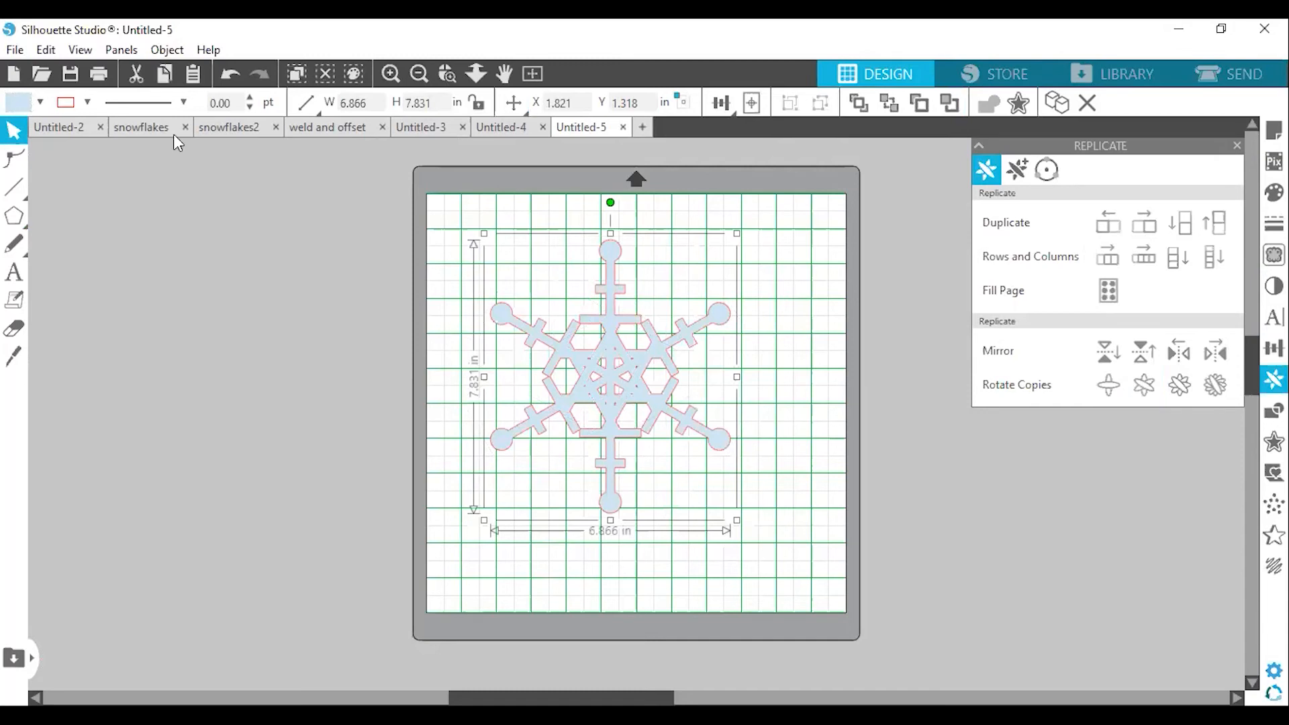
- Return to the snowflakes2 design, move the small blue-backed triangle-tipped snowflake onto the mat, and examine its layers up close
left_click(240, 135)
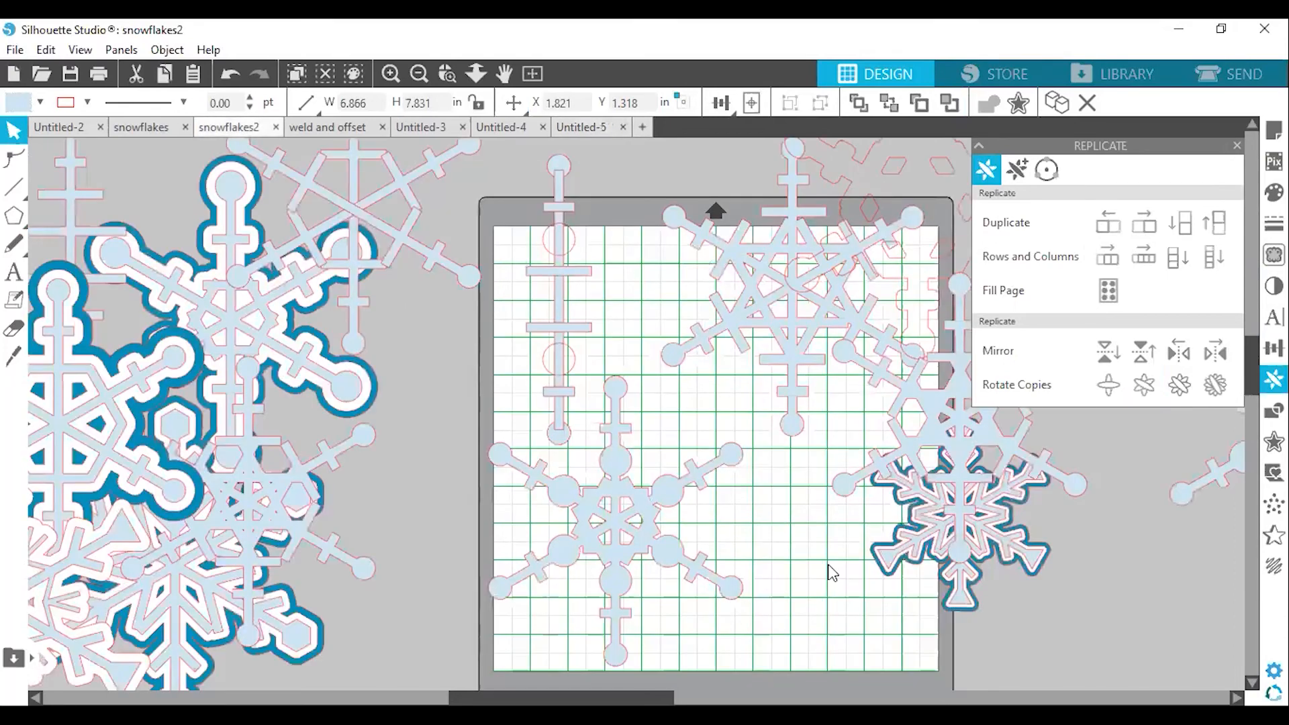
left_click_drag(828, 566, 793, 472)
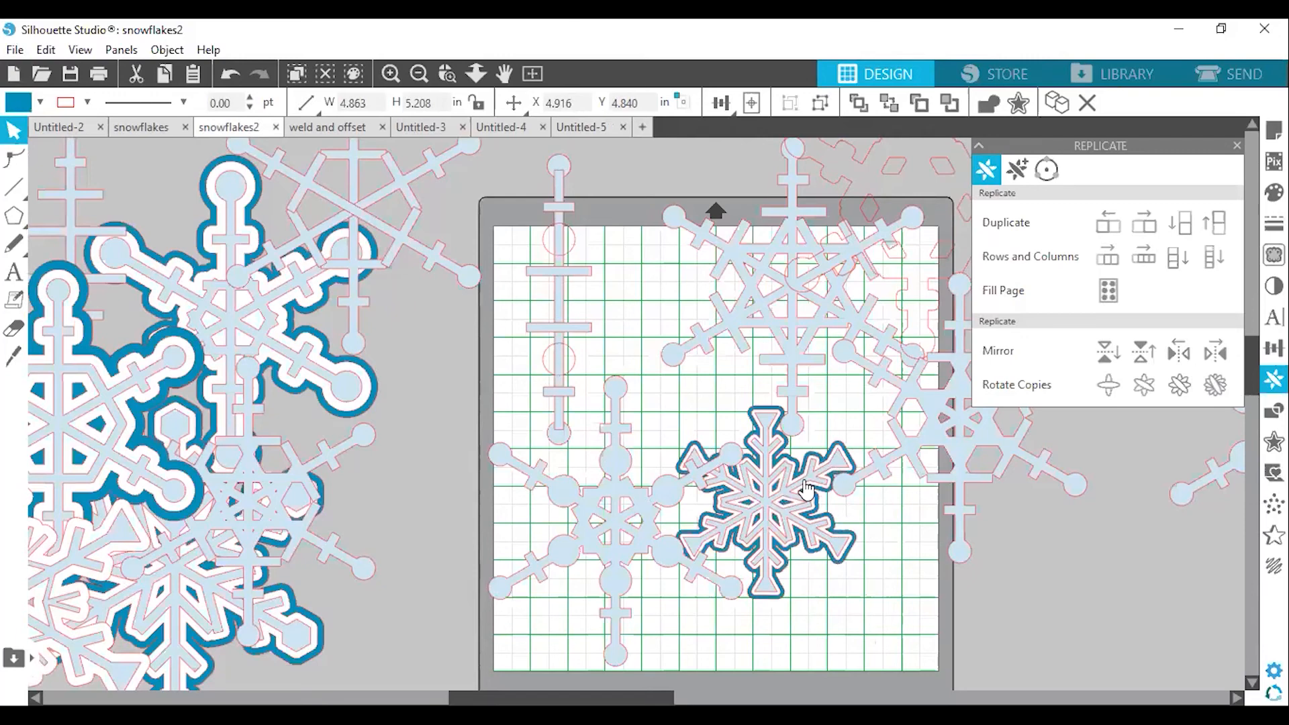
left_click(824, 498)
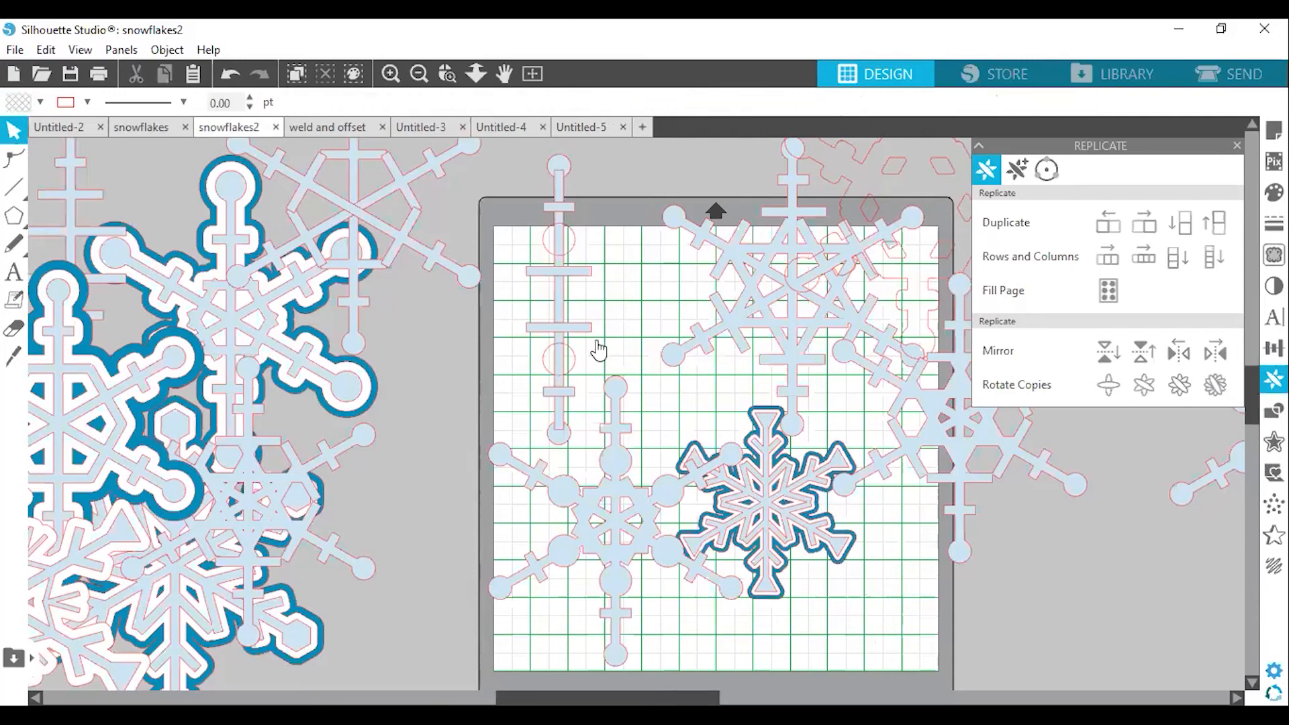
left_click(446, 75)
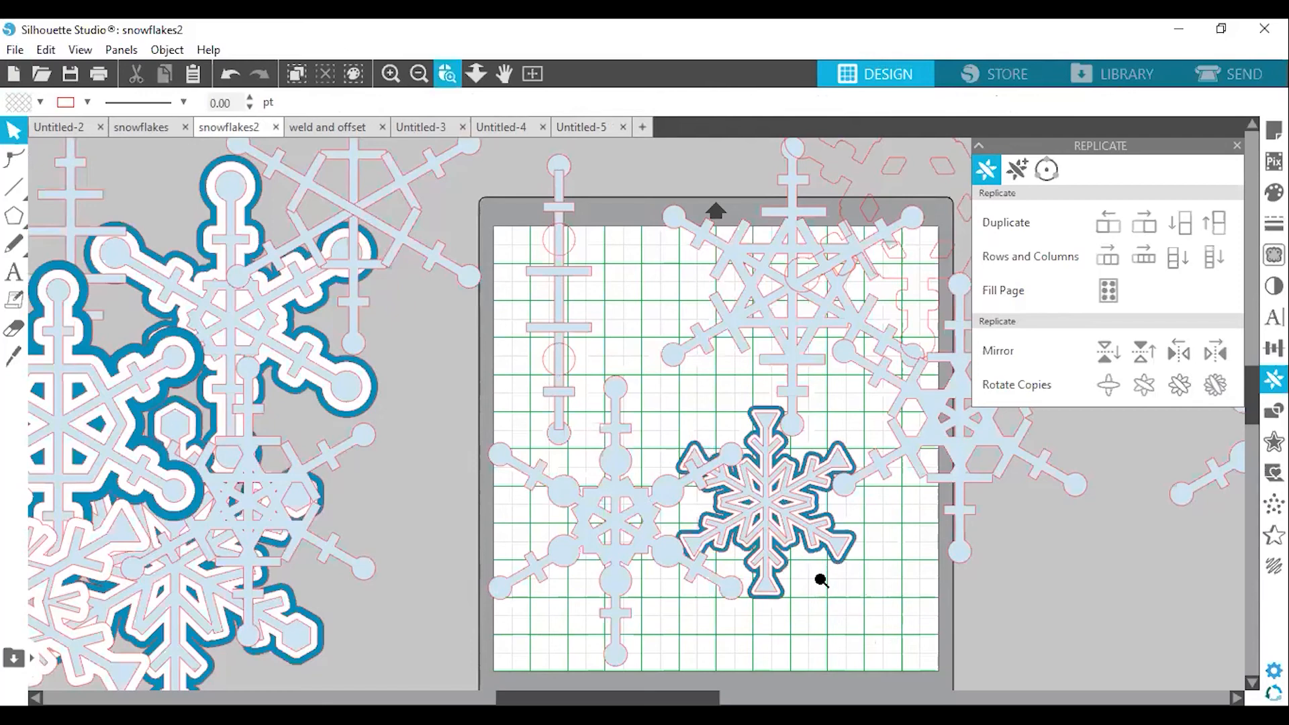
left_click_drag(820, 579, 821, 582)
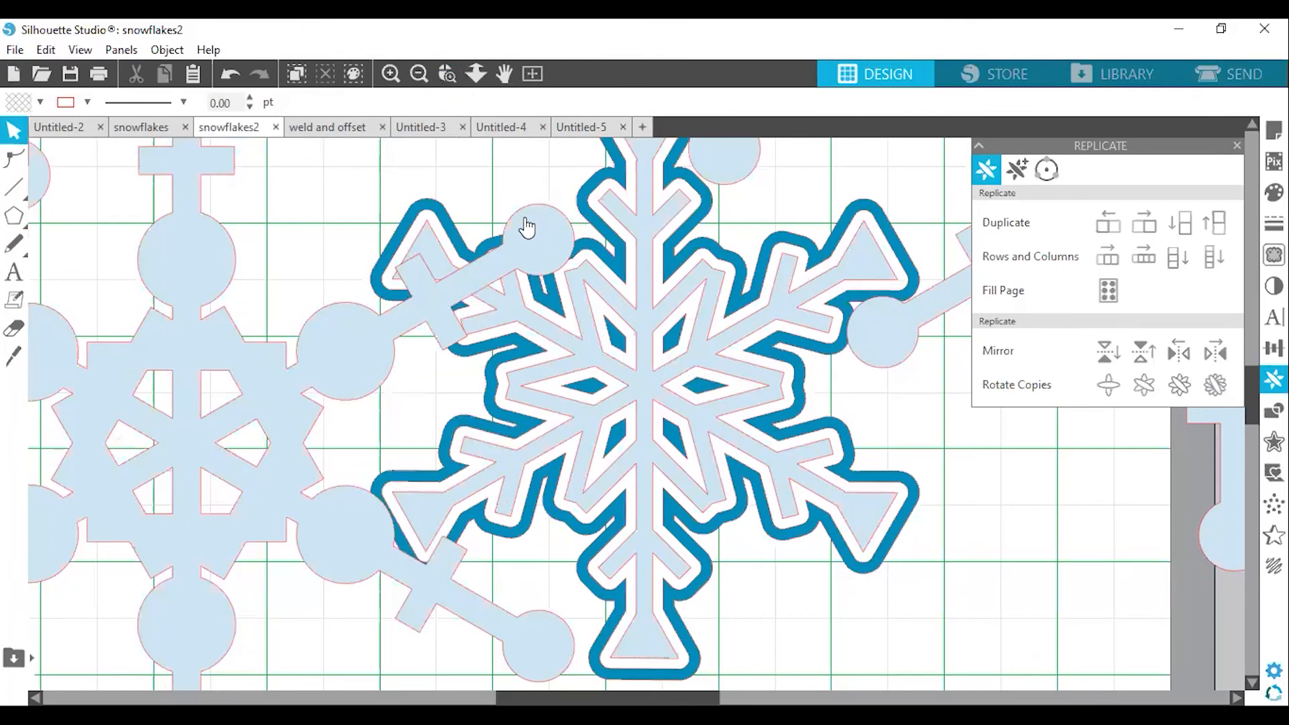
- Switch to the Untitled-3 design and separate the light blue and white snowflake layers from the dark blue backing
left_click(593, 132)
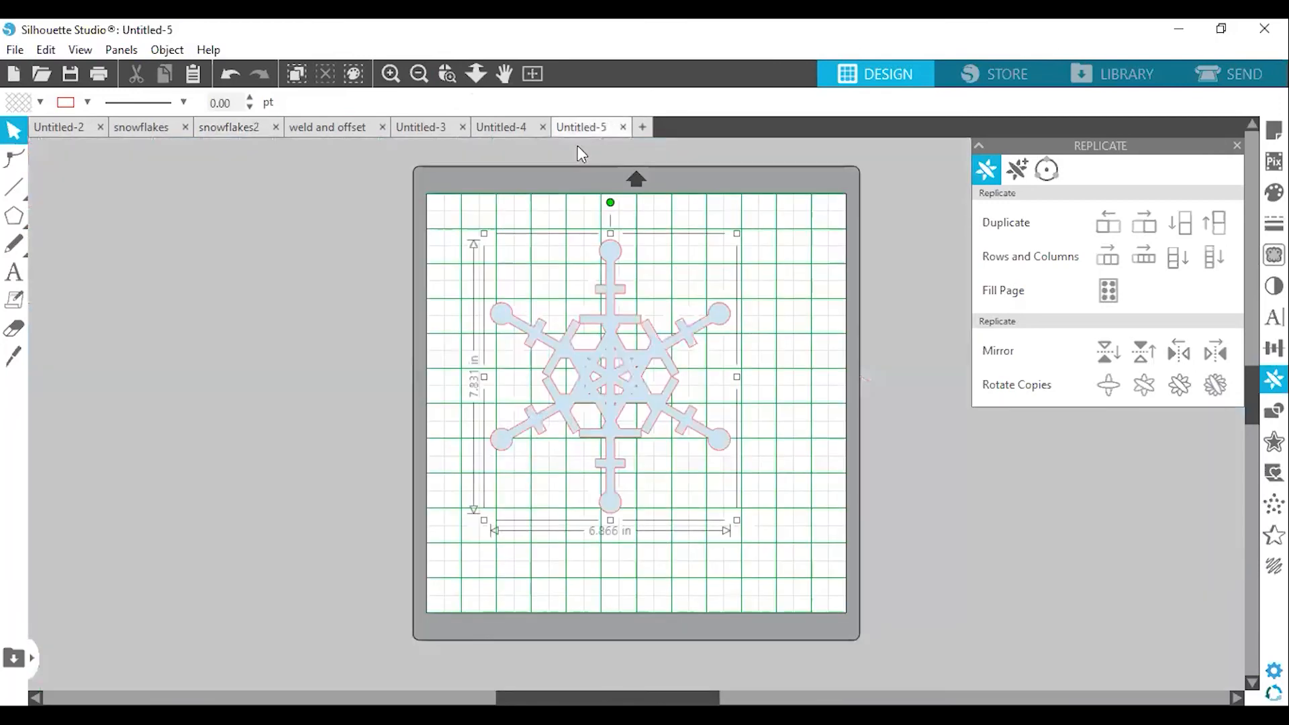
left_click(504, 127)
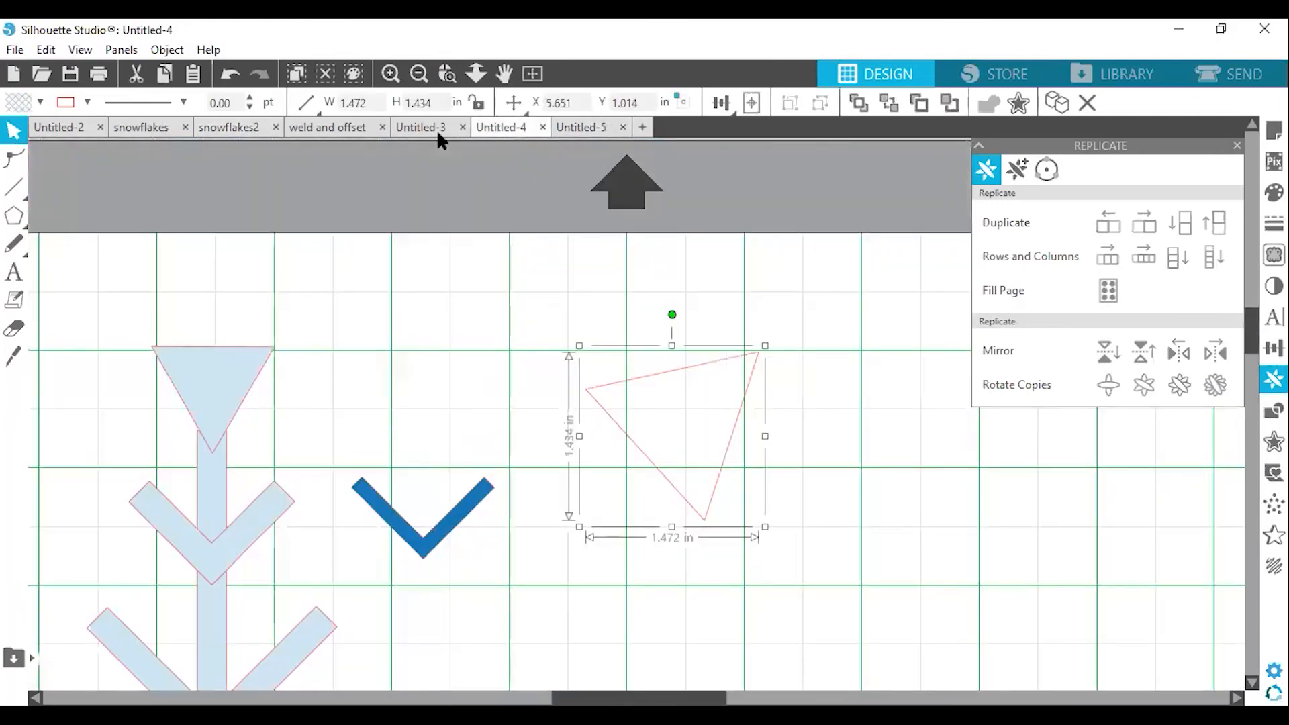
left_click(436, 129)
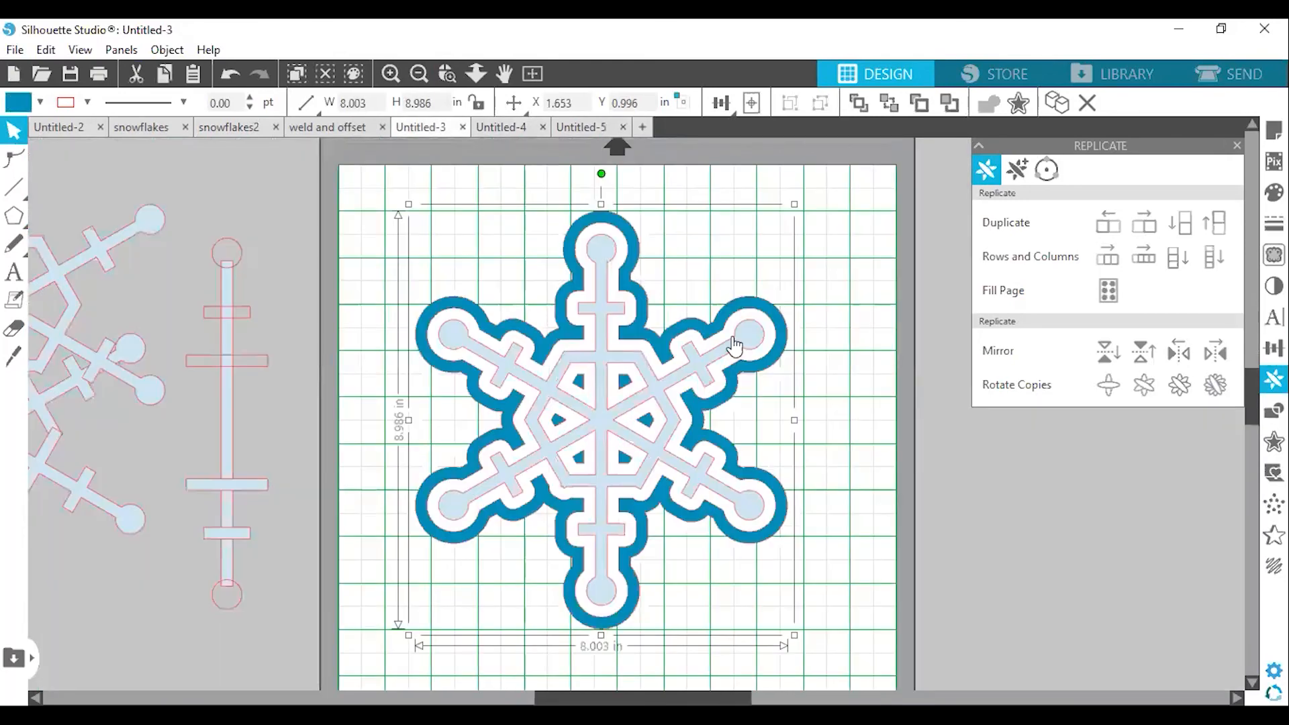
left_click(666, 385)
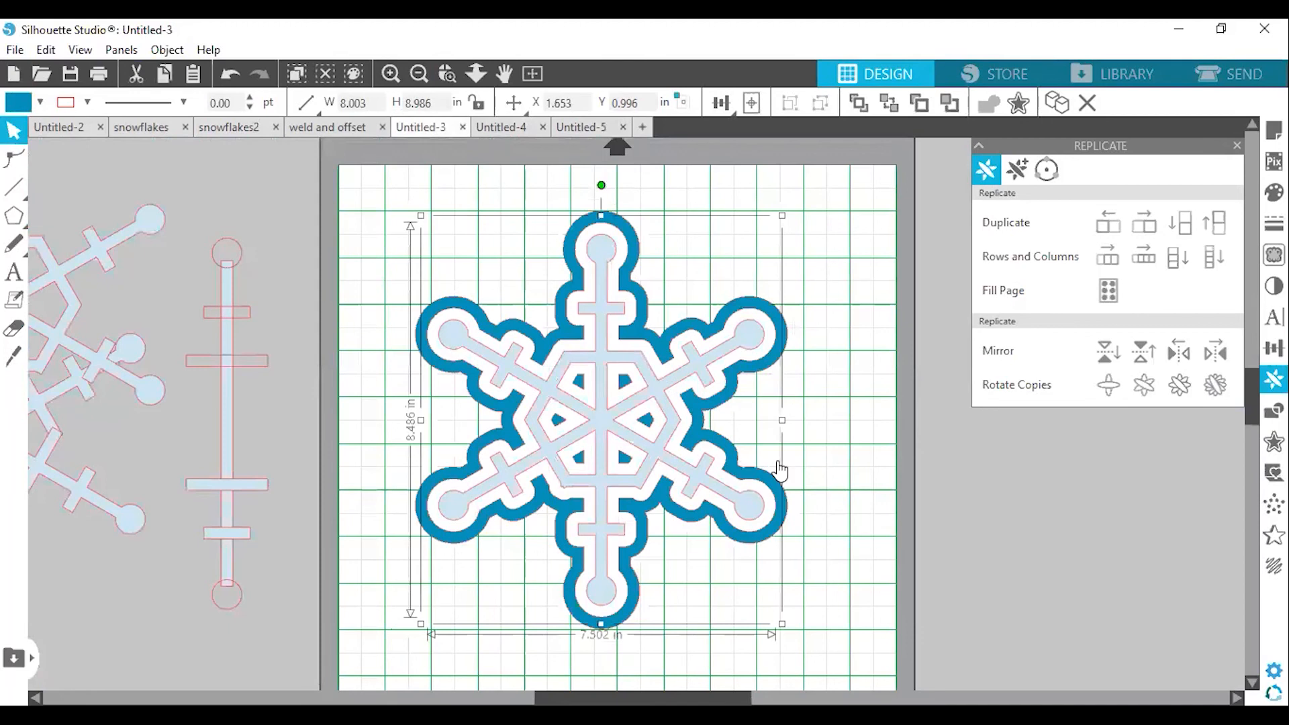
left_click_drag(597, 435, 780, 466)
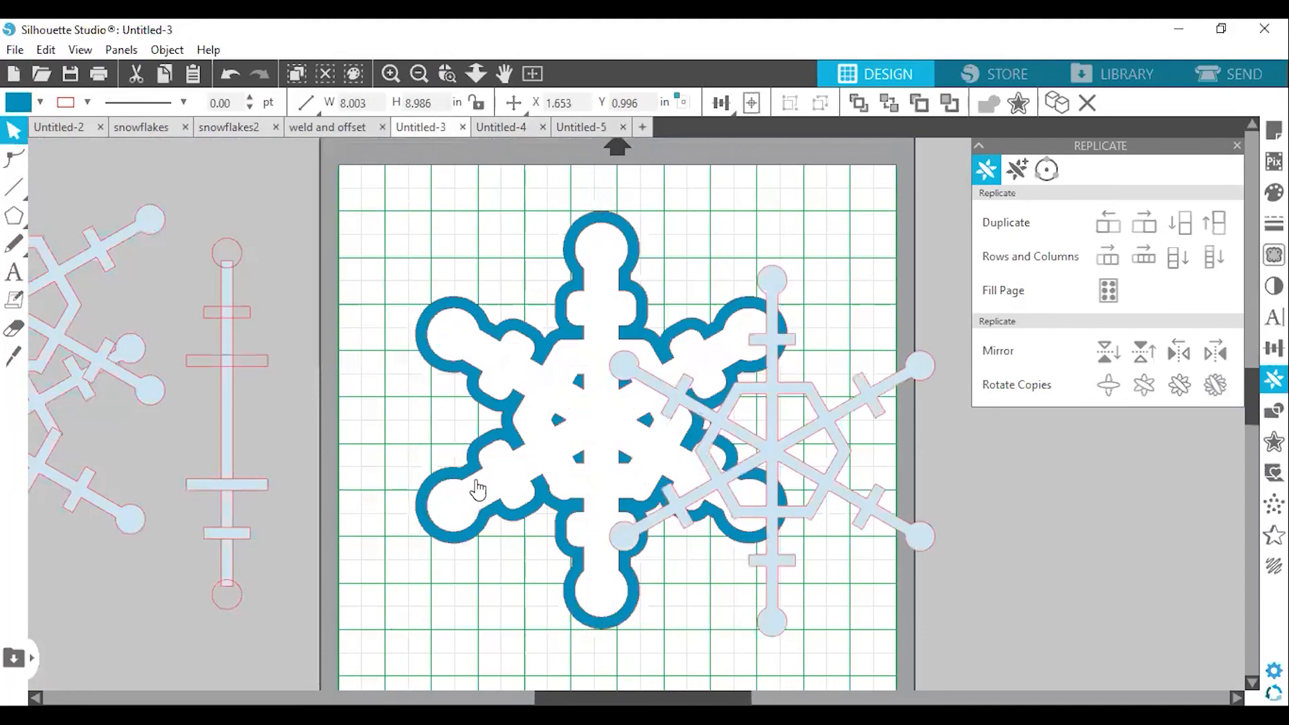
left_click_drag(539, 417, 427, 521)
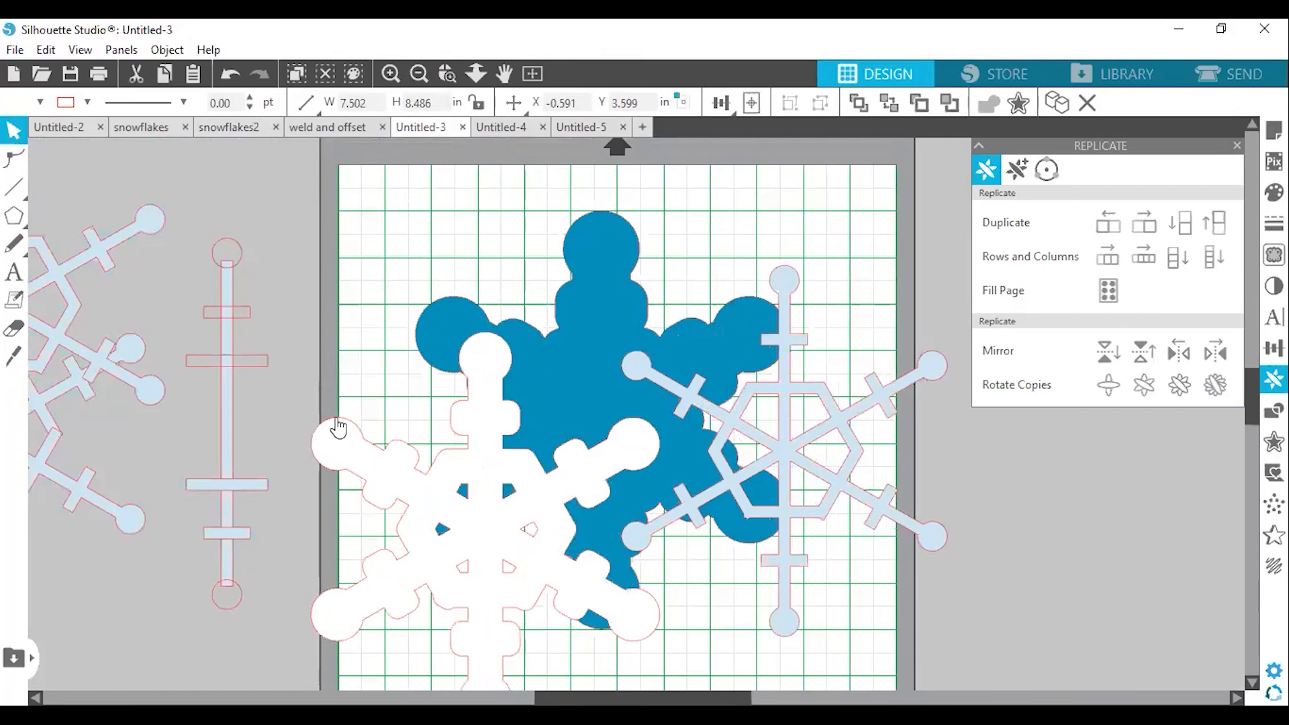
- Select the white, light blue and dark blue snowflake layers and align their centers so they stack on one another
left_click(434, 436)
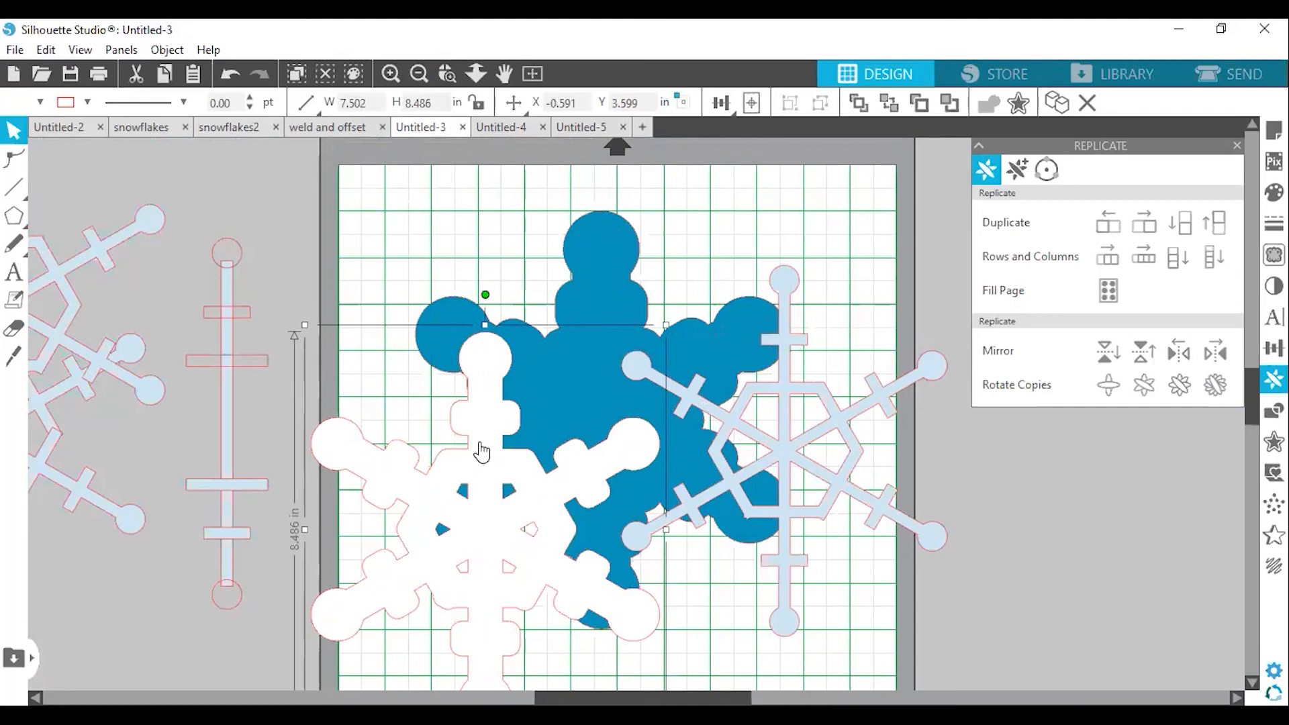
left_click(484, 436)
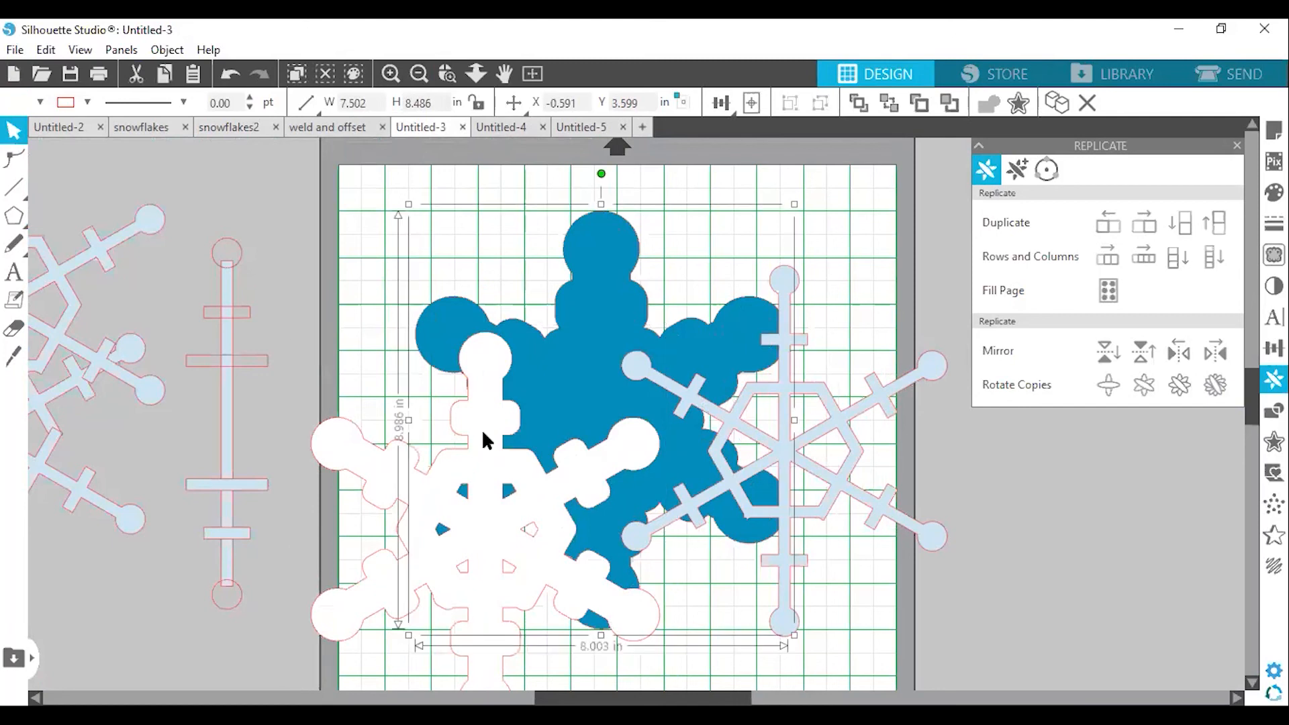
left_click(781, 448)
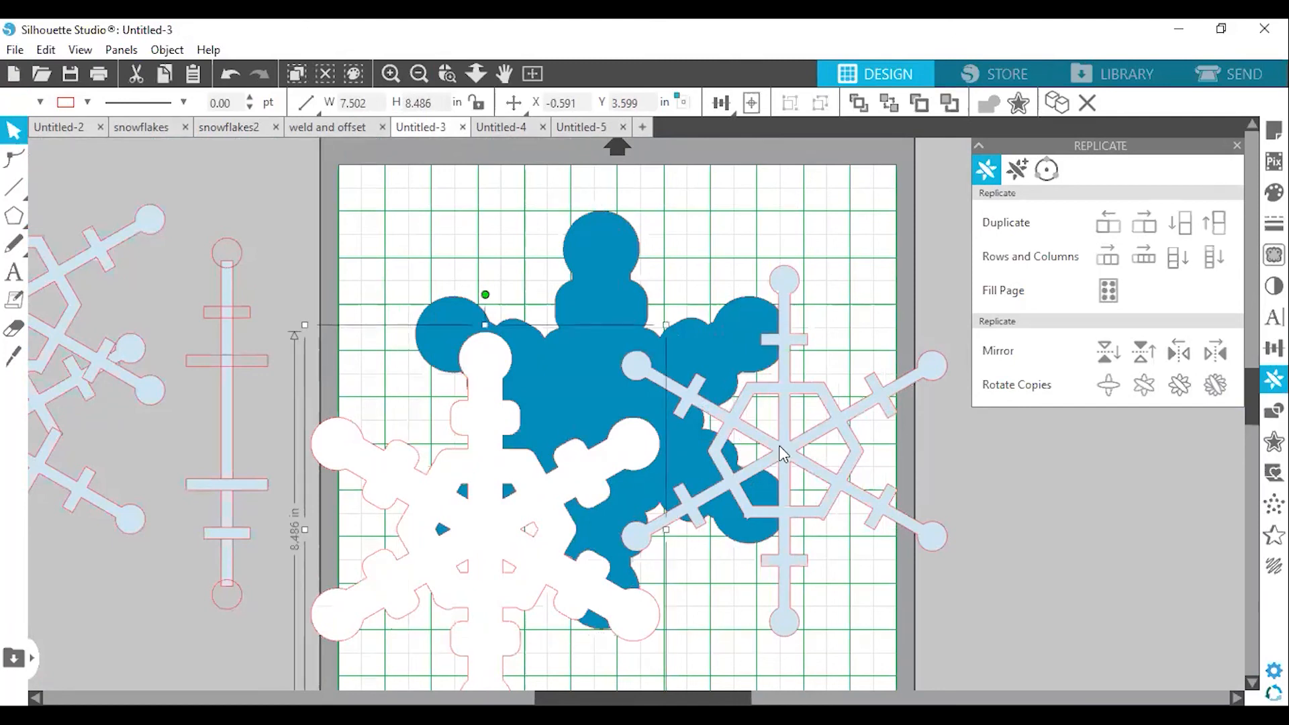
left_click(587, 274)
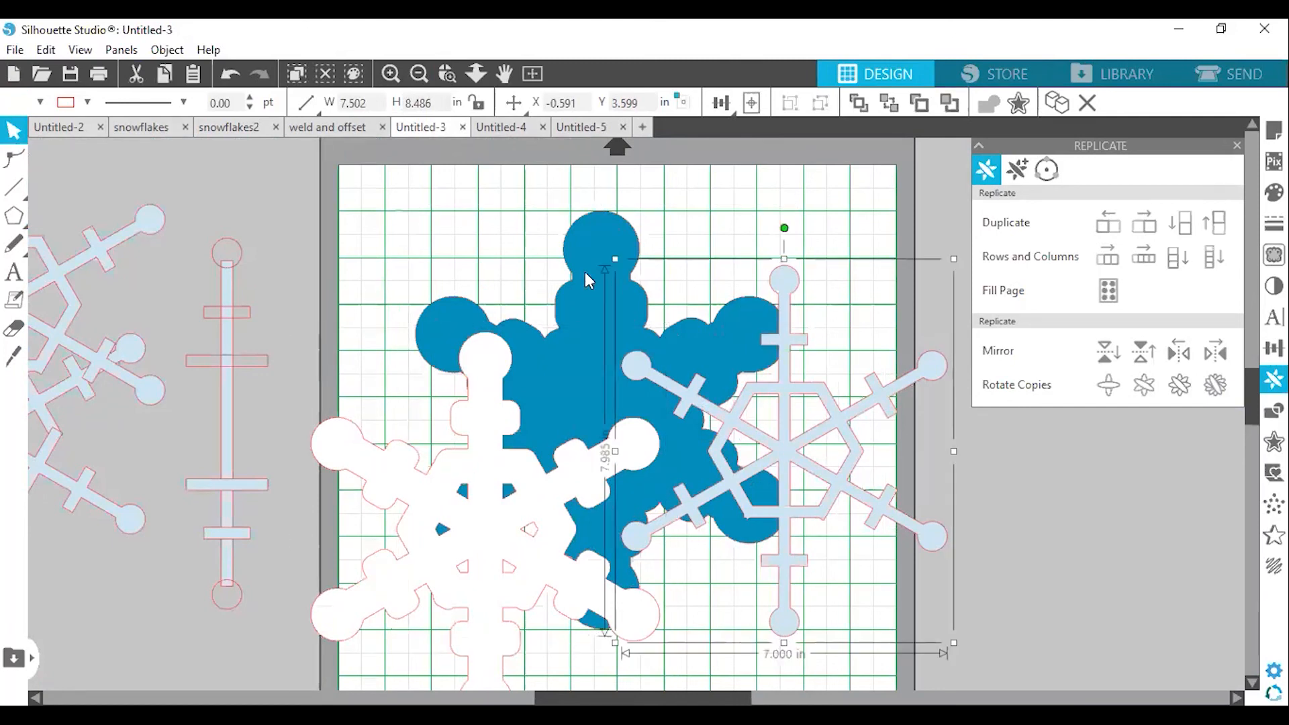
left_click(826, 574)
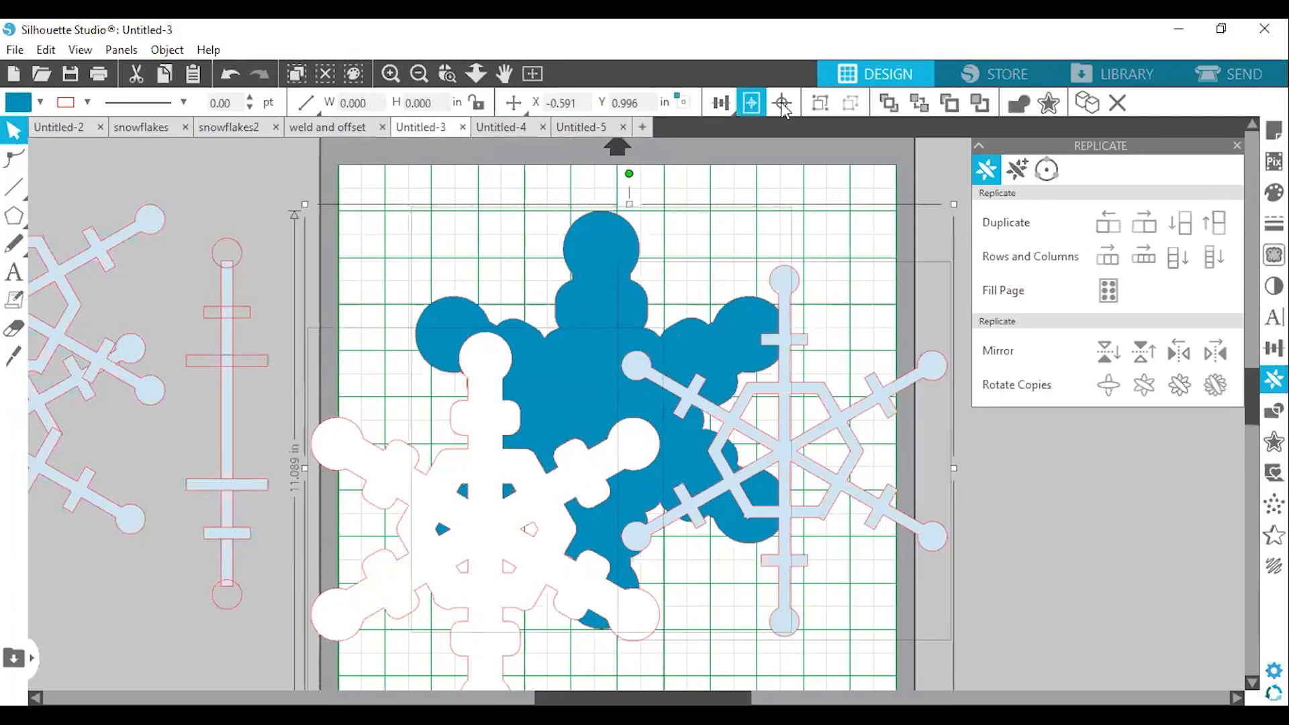
left_click(780, 102)
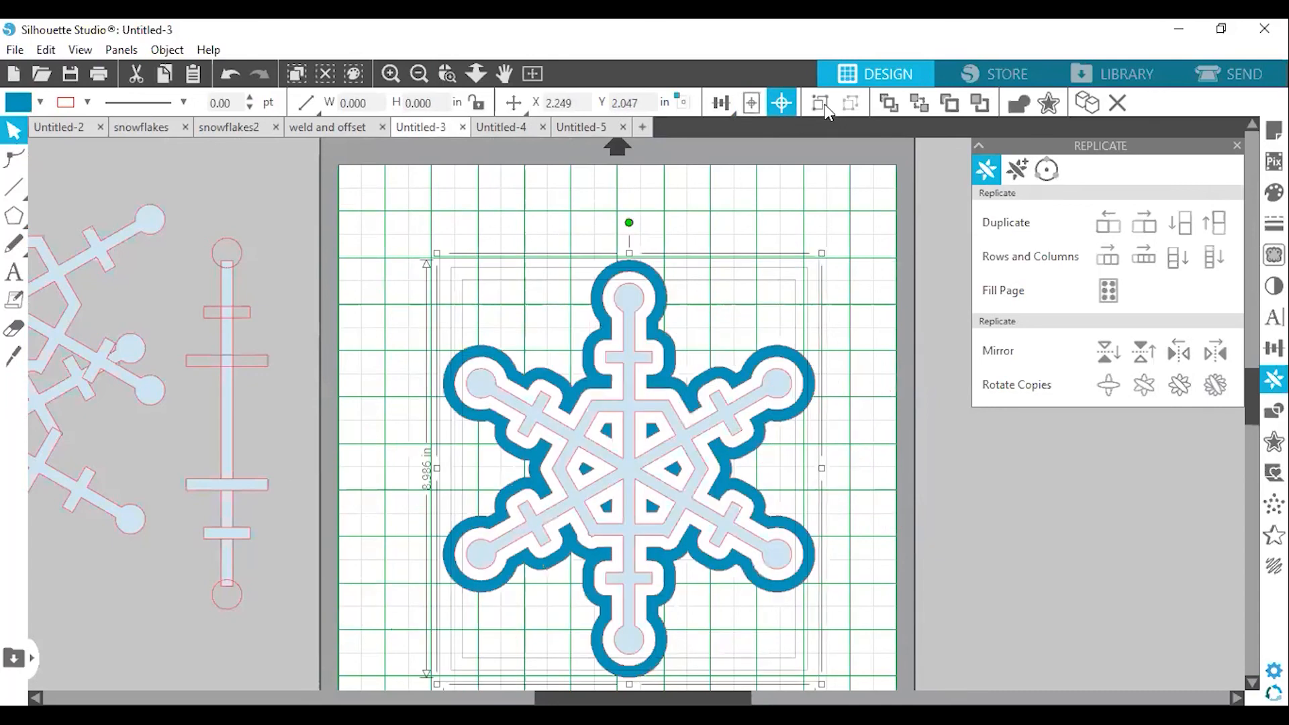
- Group the three snowflake layers, scale them proportionally to about 3.812 by 4.280 in, and place the group near the mat's upper-left corner
left_click(821, 103)
left_click_drag(630, 403, 447, 362)
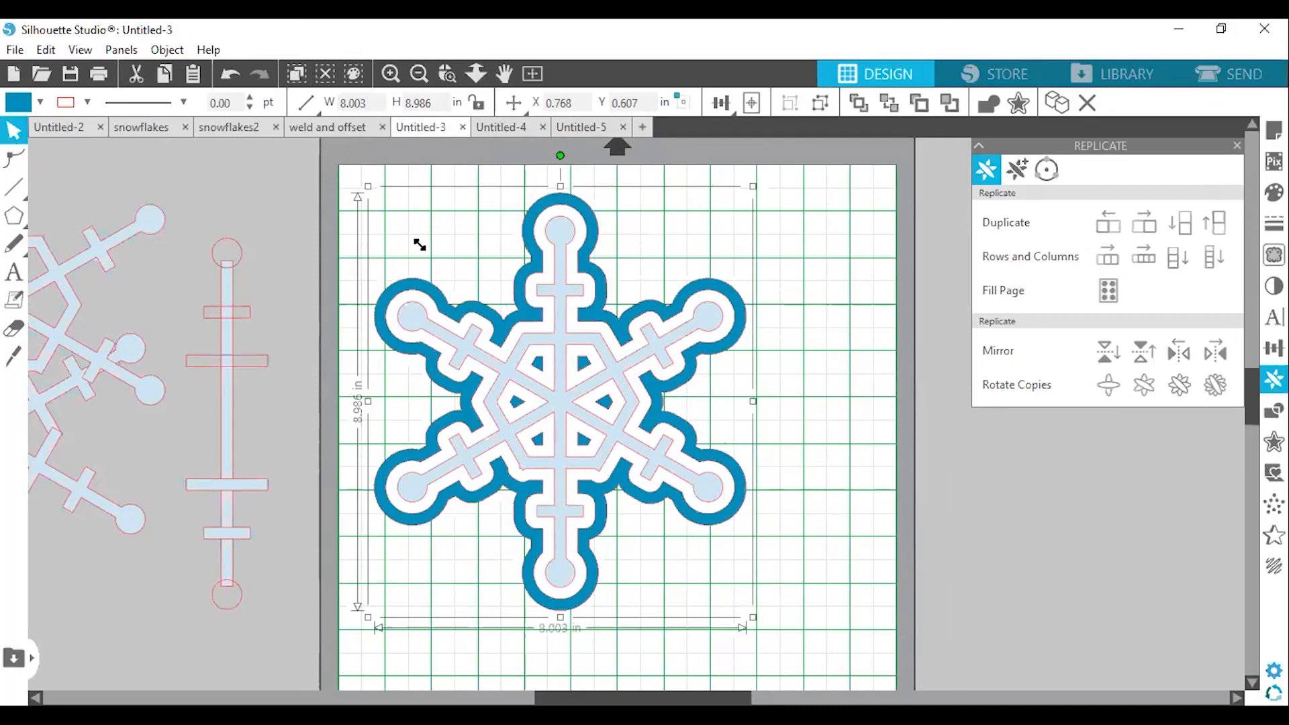
left_click_drag(420, 245, 625, 435)
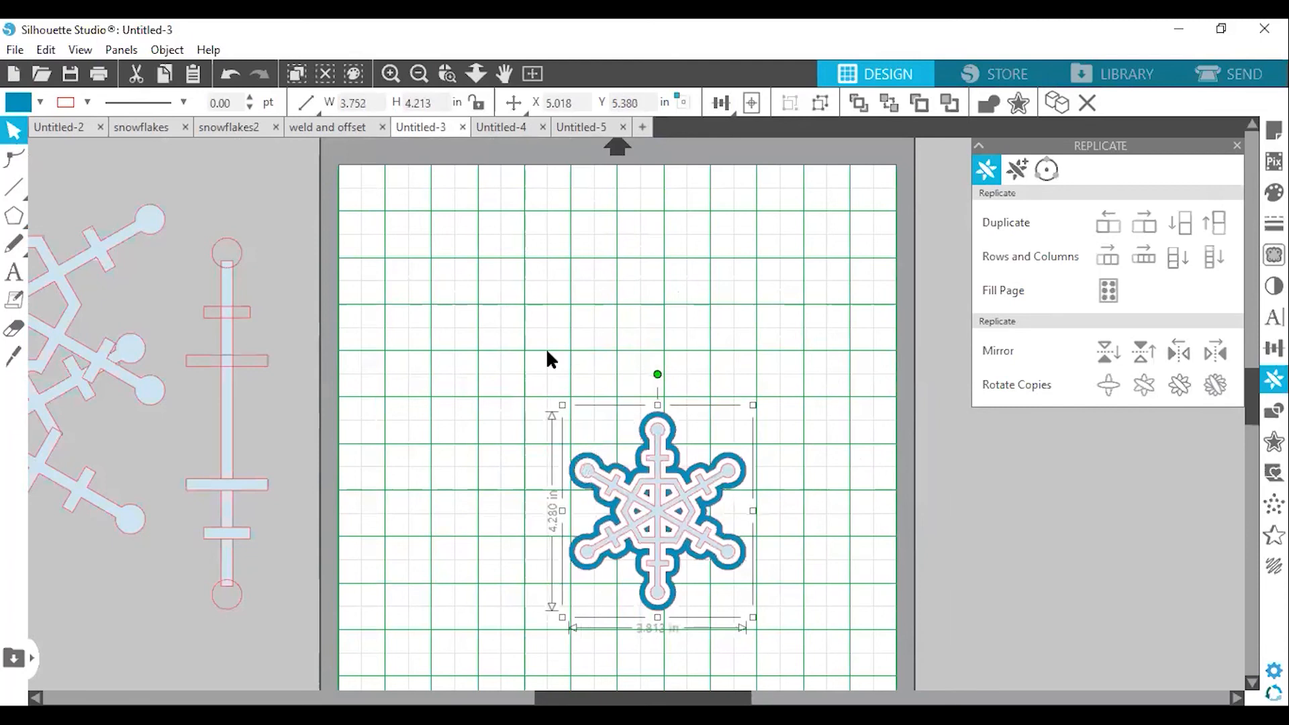
left_click_drag(527, 307, 438, 234)
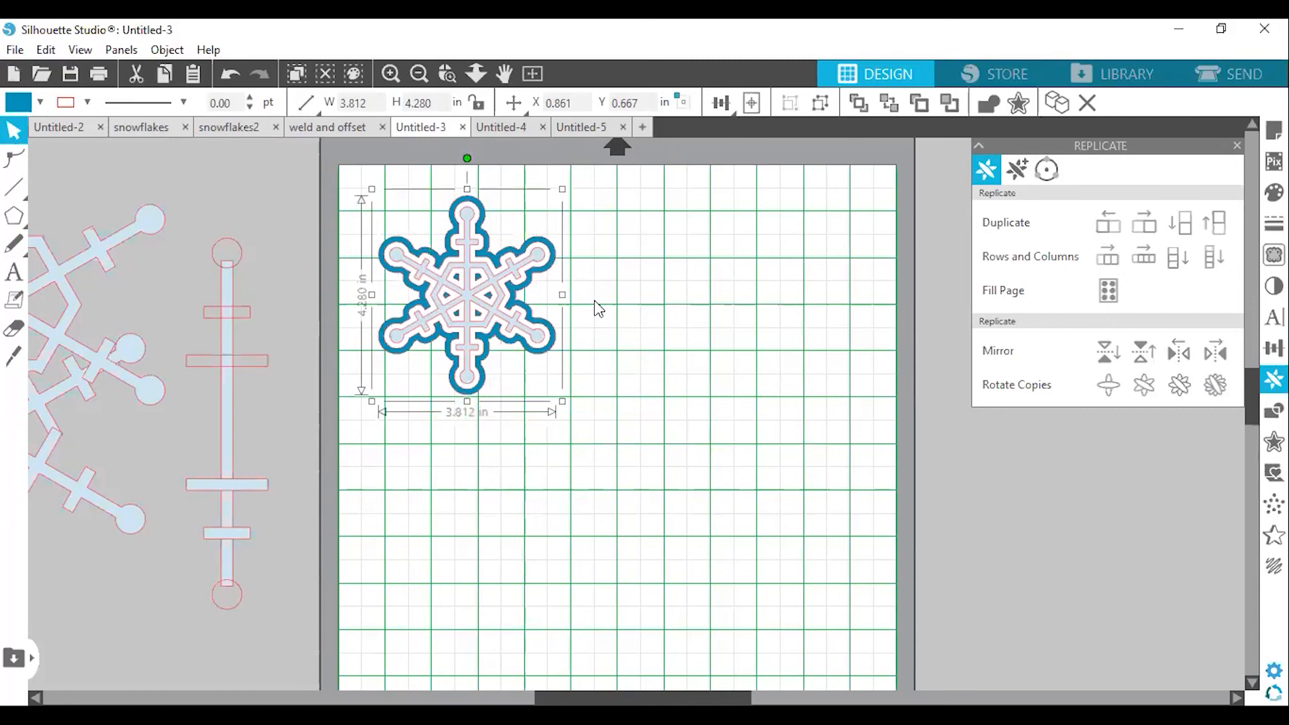
left_click(490, 304)
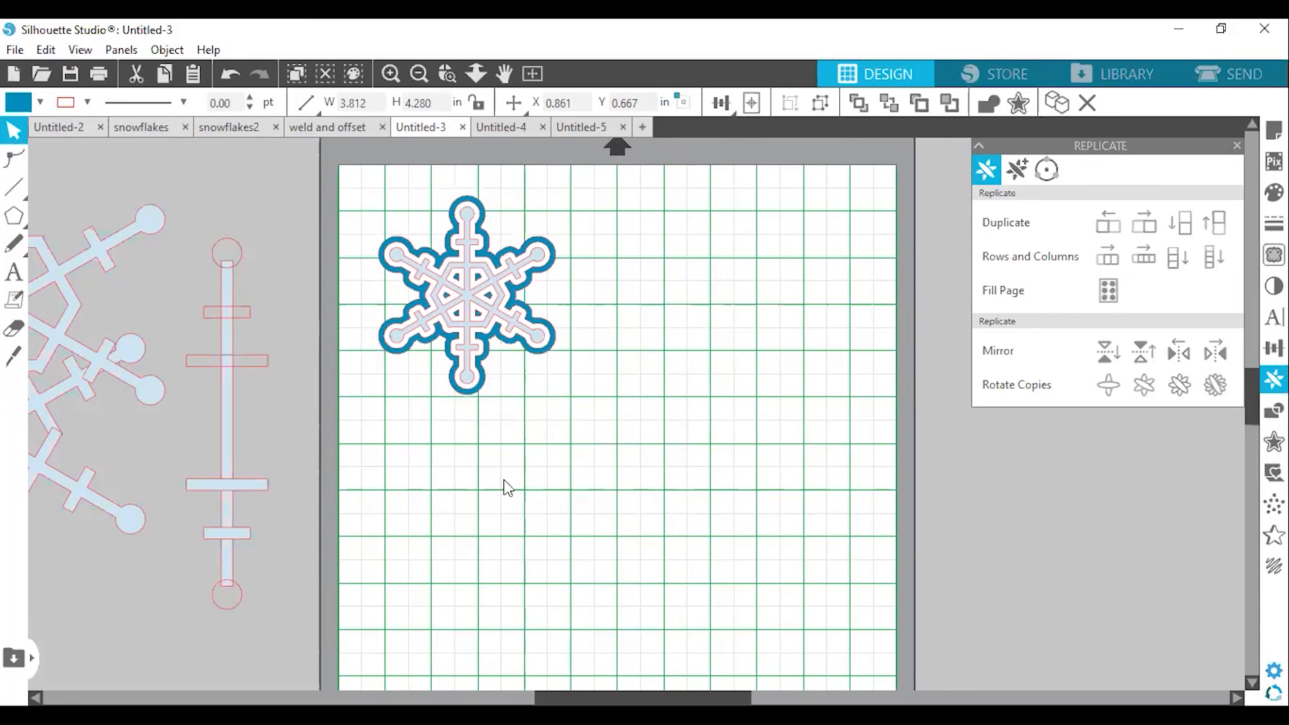